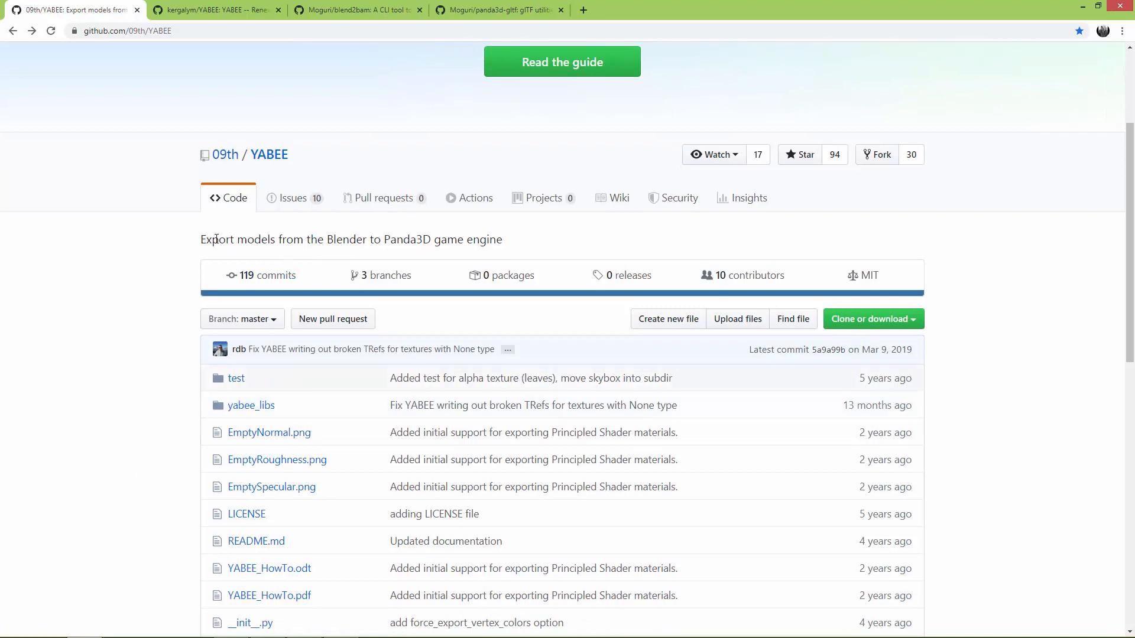
- Read the original YABEE repository's description and the supported Blender versions in its README
{"action": "left_click_drag", "start_coordinate": [215, 239], "coordinate": [513, 241]}
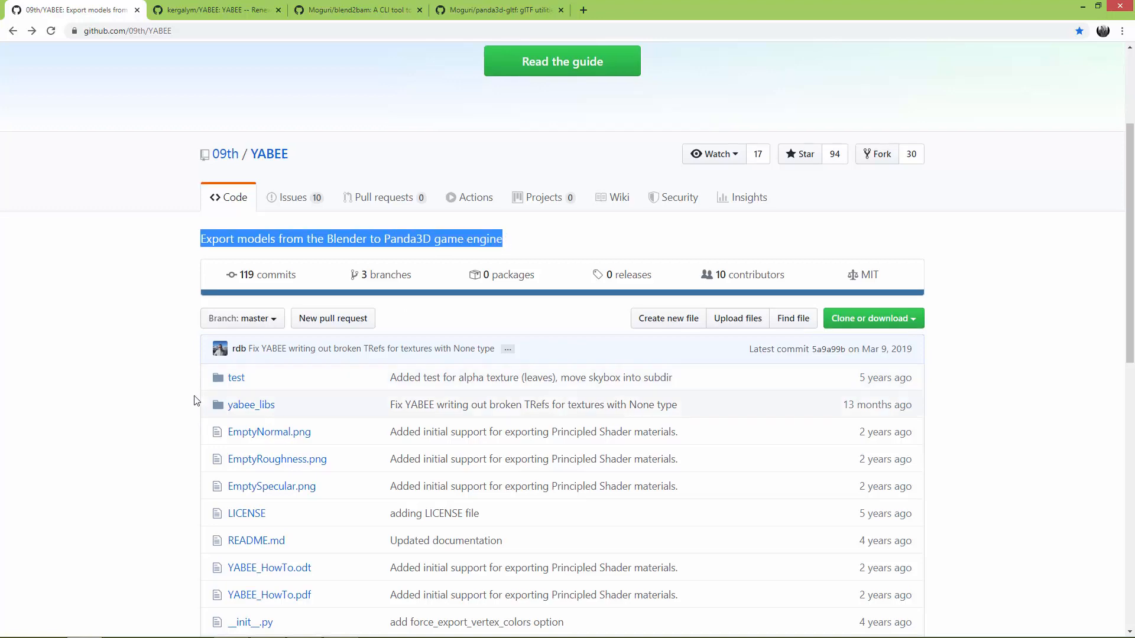
{"action": "scroll", "coordinate": [195, 405], "scroll_direction": "down", "scroll_amount": 3}
{"action": "scroll", "coordinate": [158, 424], "scroll_direction": "down", "scroll_amount": 3}
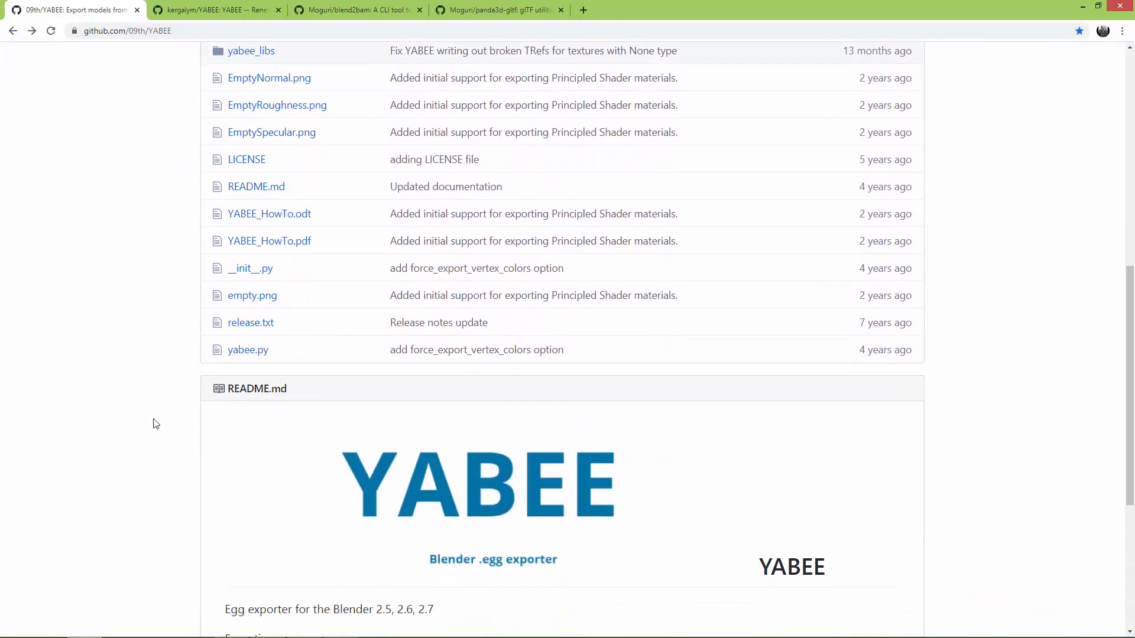
{"action": "scroll", "coordinate": [156, 423], "scroll_direction": "down", "scroll_amount": 5}
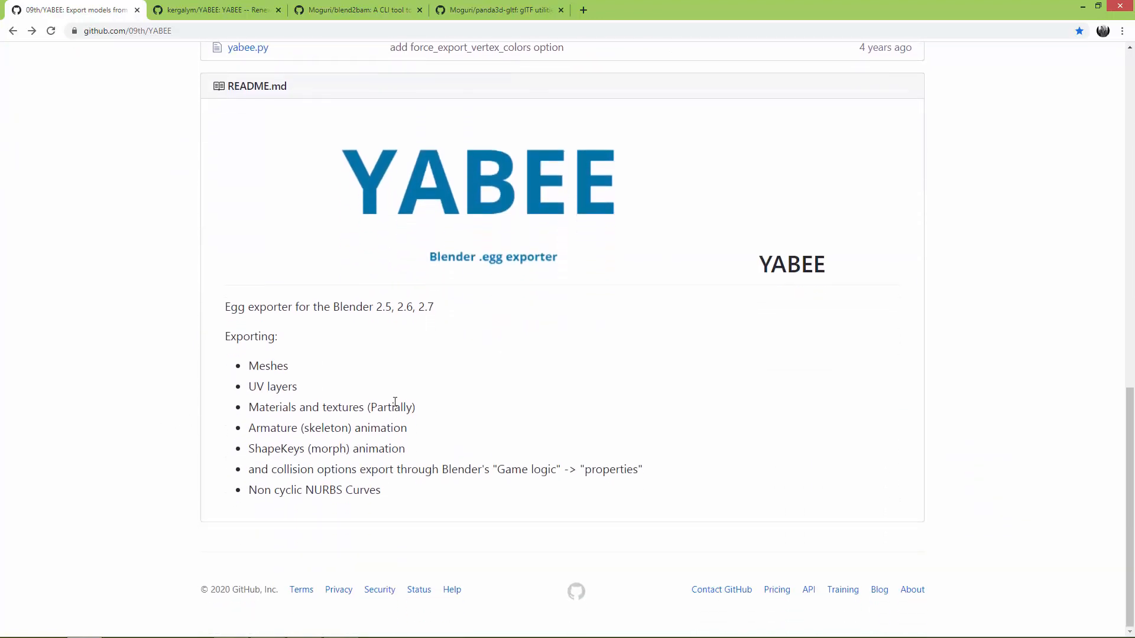
{"action": "left_click_drag", "start_coordinate": [379, 308], "coordinate": [439, 314]}
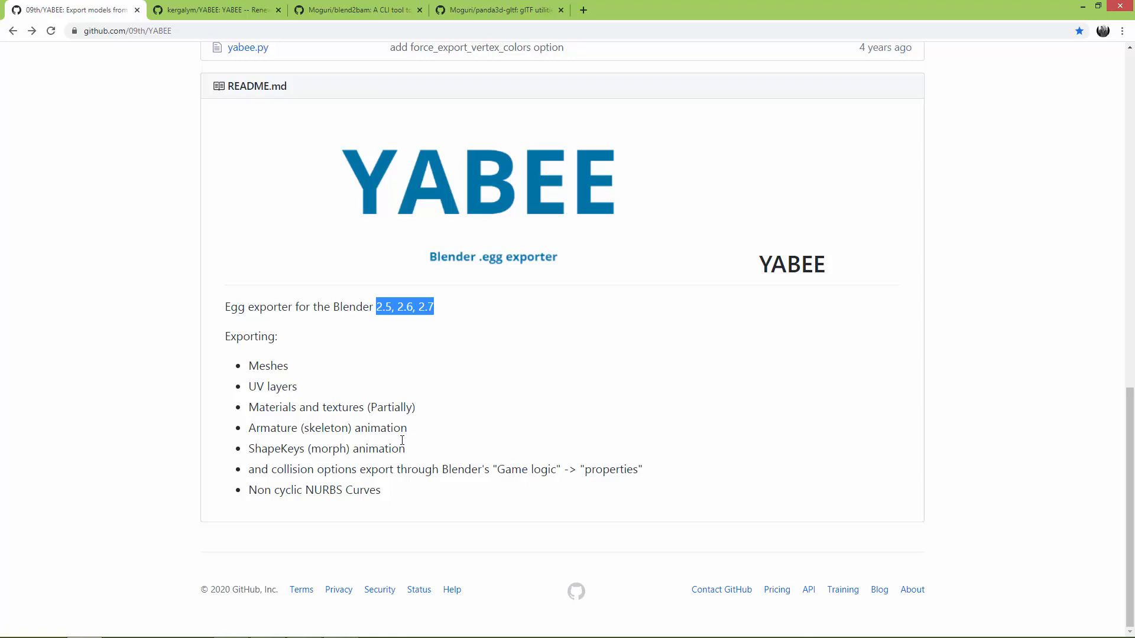
{"action": "left_click", "coordinate": [482, 341]}
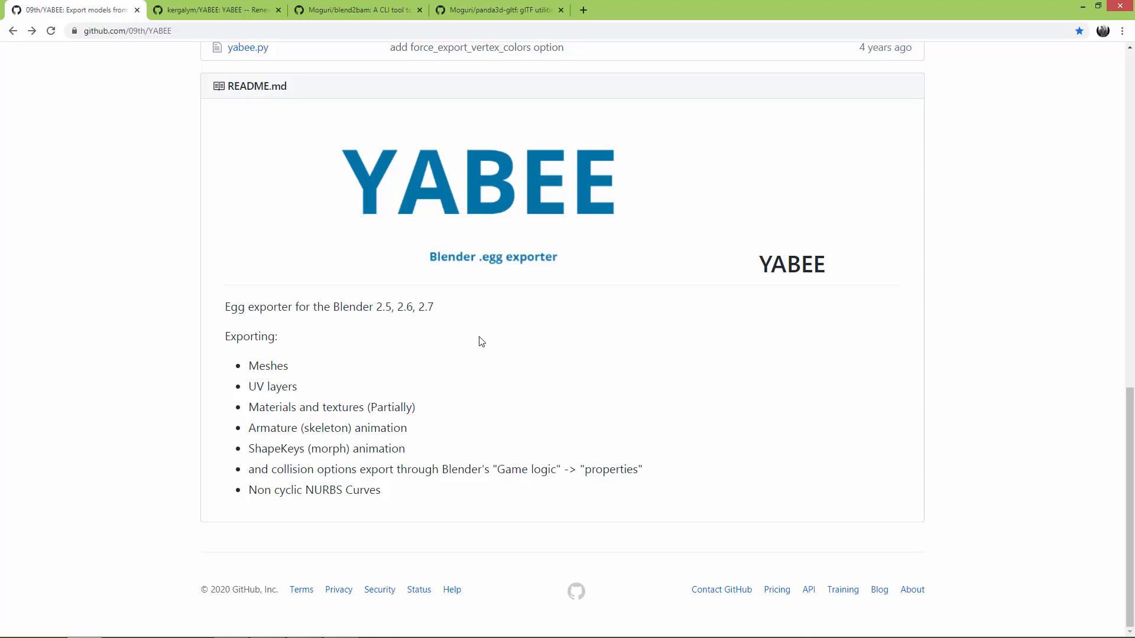
{"action": "double_click", "coordinate": [420, 305]}
- Examine the Exporting feature list in the original YABEE README, from meshes to collision options
{"action": "left_click_drag", "start_coordinate": [226, 337], "coordinate": [283, 343]}
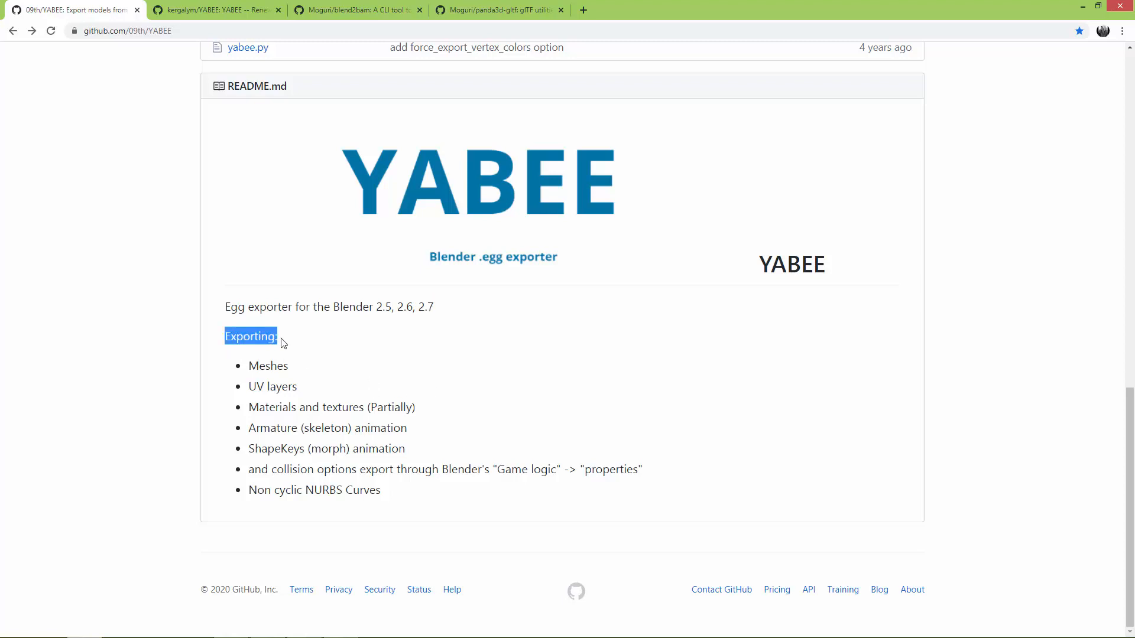
{"action": "double_click", "coordinate": [254, 368]}
{"action": "left_click_drag", "start_coordinate": [255, 388], "coordinate": [421, 411]}
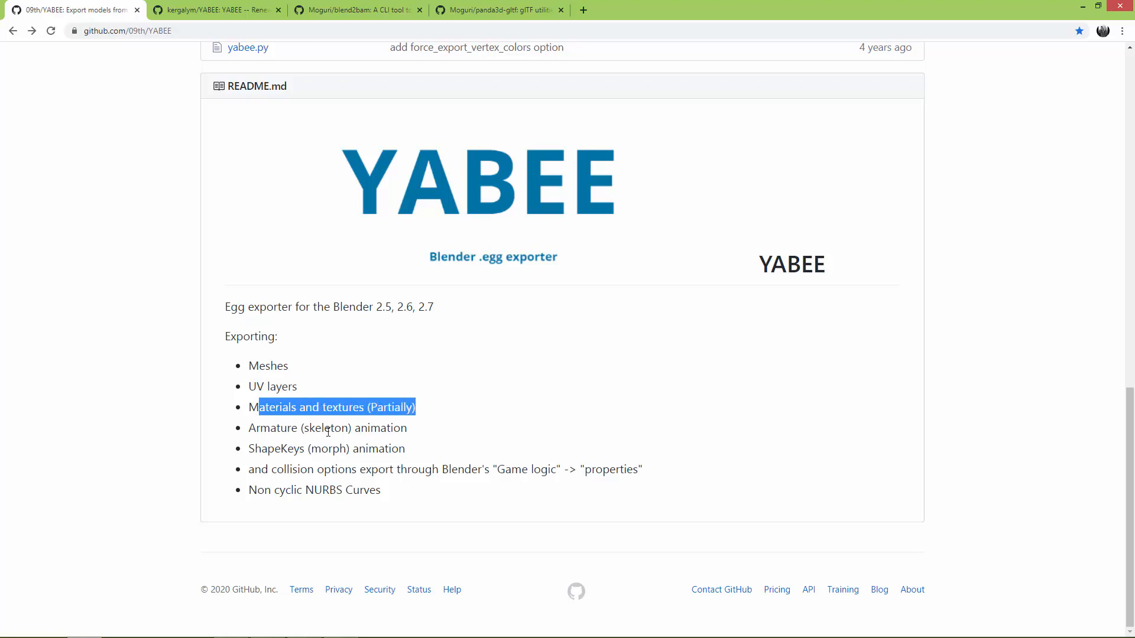
{"action": "left_click_drag", "start_coordinate": [255, 426], "coordinate": [408, 429]}
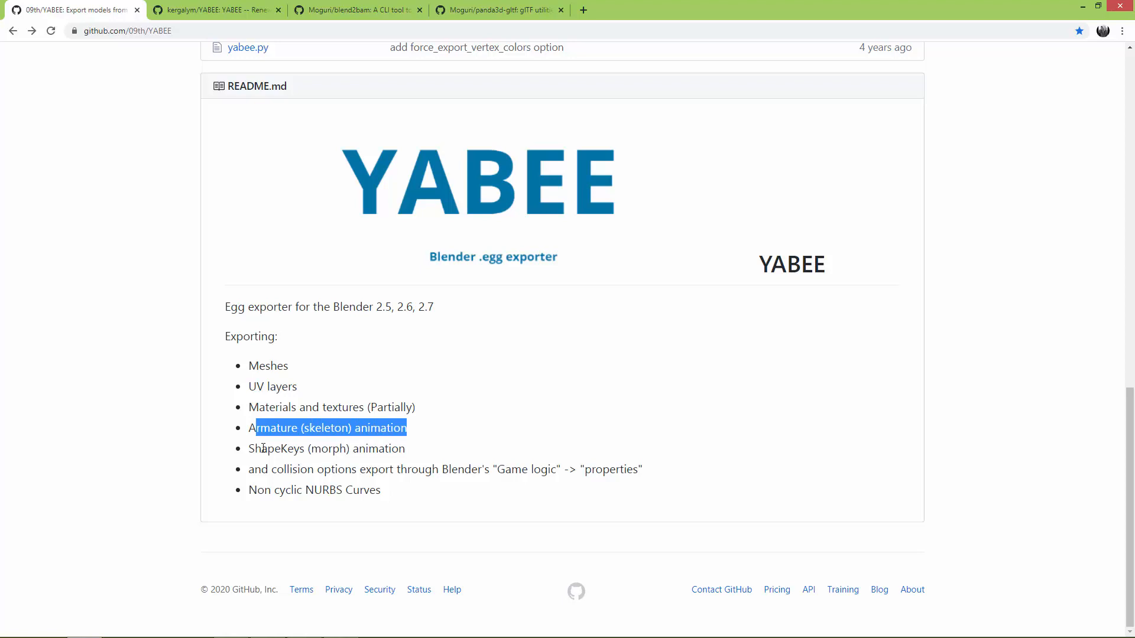
{"action": "left_click_drag", "start_coordinate": [256, 449], "coordinate": [441, 469]}
{"action": "left_click_drag", "start_coordinate": [270, 469], "coordinate": [557, 466]}
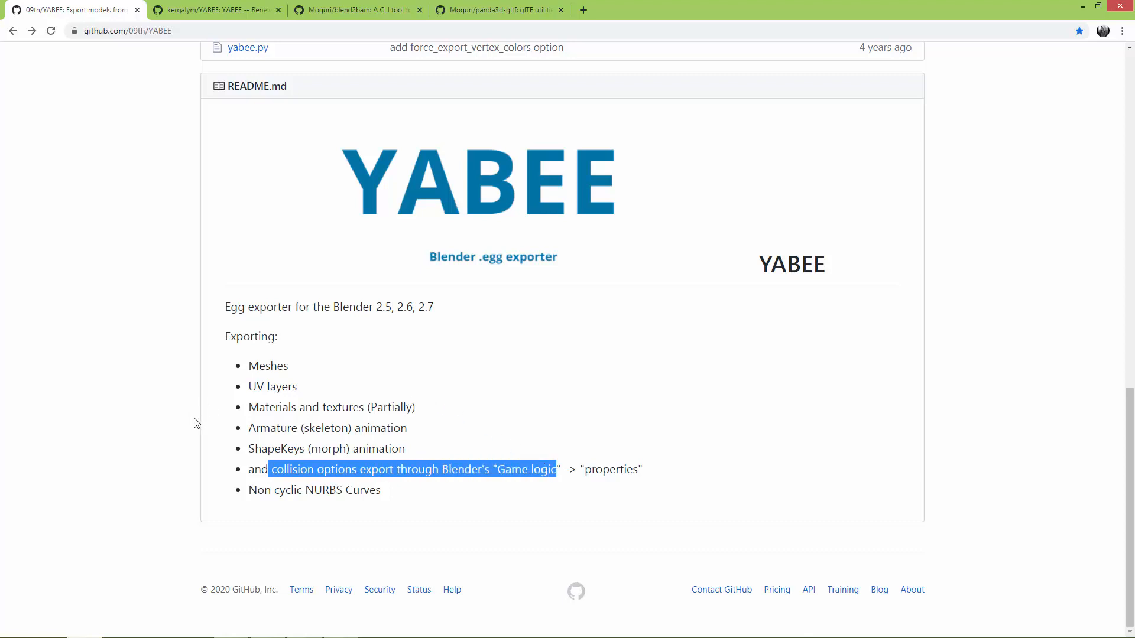
- Review the original YABEE repository's file list and recheck the latest Blender version its README names
{"action": "scroll", "coordinate": [159, 449], "scroll_direction": "up", "scroll_amount": 4}
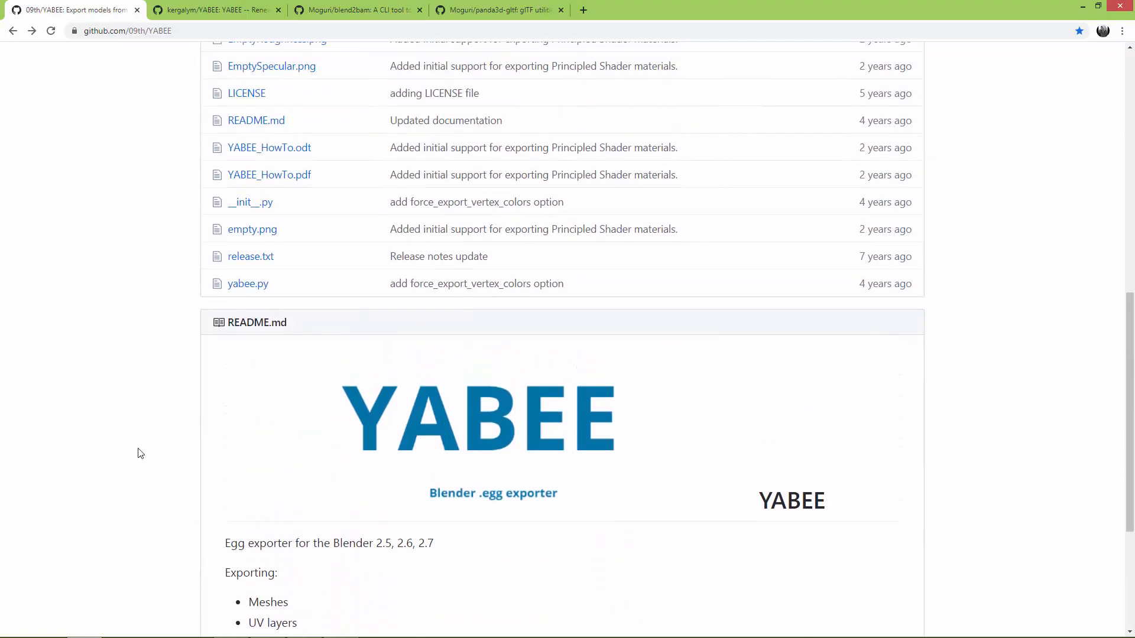
{"action": "scroll", "coordinate": [136, 464], "scroll_direction": "up", "scroll_amount": 2}
{"action": "scroll", "coordinate": [135, 462], "scroll_direction": "down", "scroll_amount": 4}
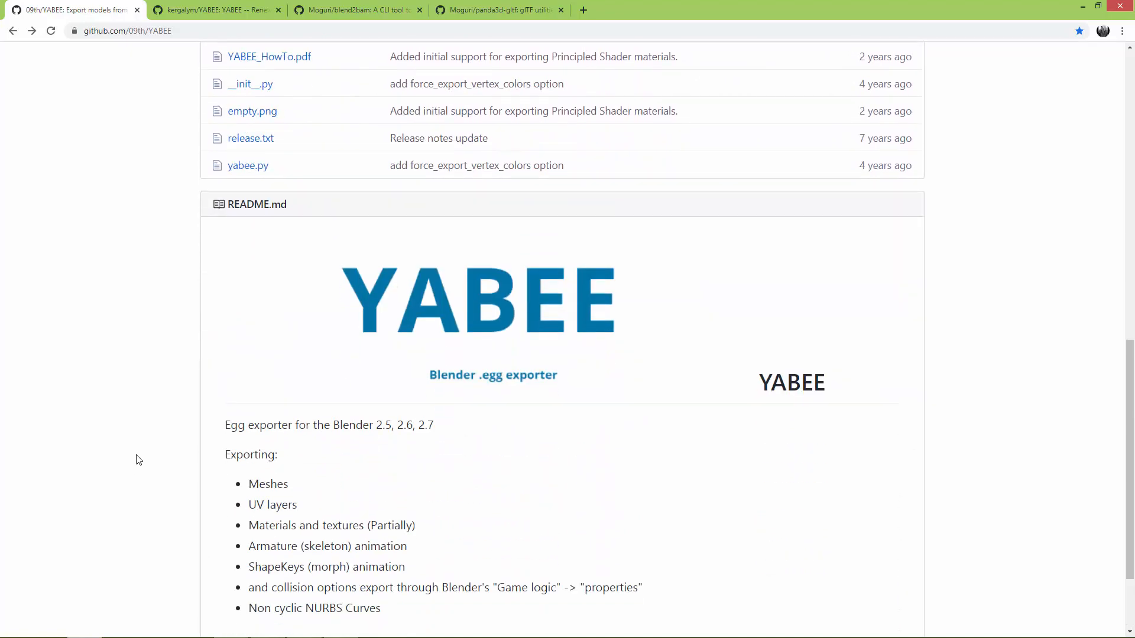
{"action": "left_click_drag", "start_coordinate": [419, 425], "coordinate": [445, 431]}
{"action": "scroll", "coordinate": [169, 440], "scroll_direction": "up", "scroll_amount": 5}
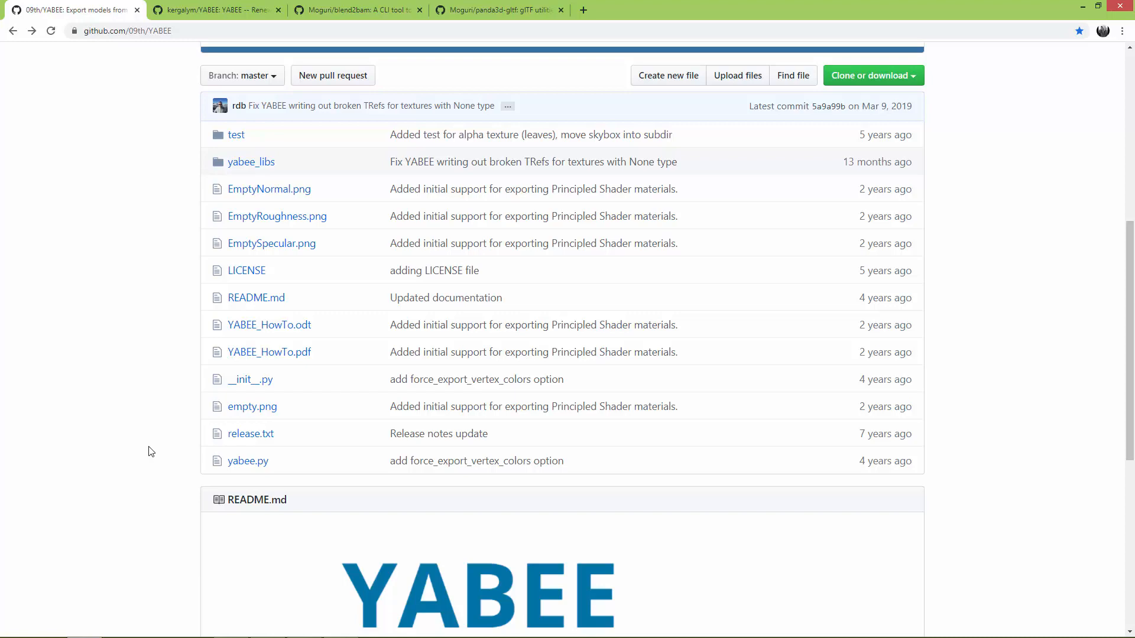
{"action": "scroll", "coordinate": [151, 453], "scroll_direction": "up", "scroll_amount": 7}
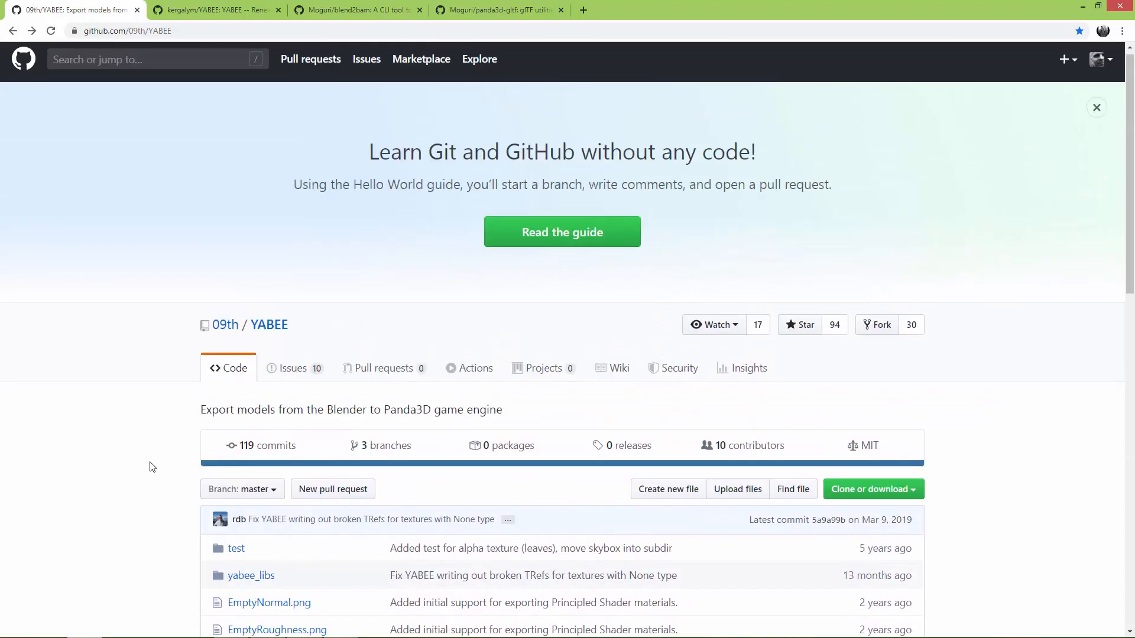
{"action": "scroll", "coordinate": [148, 464], "scroll_direction": "down", "scroll_amount": 1}
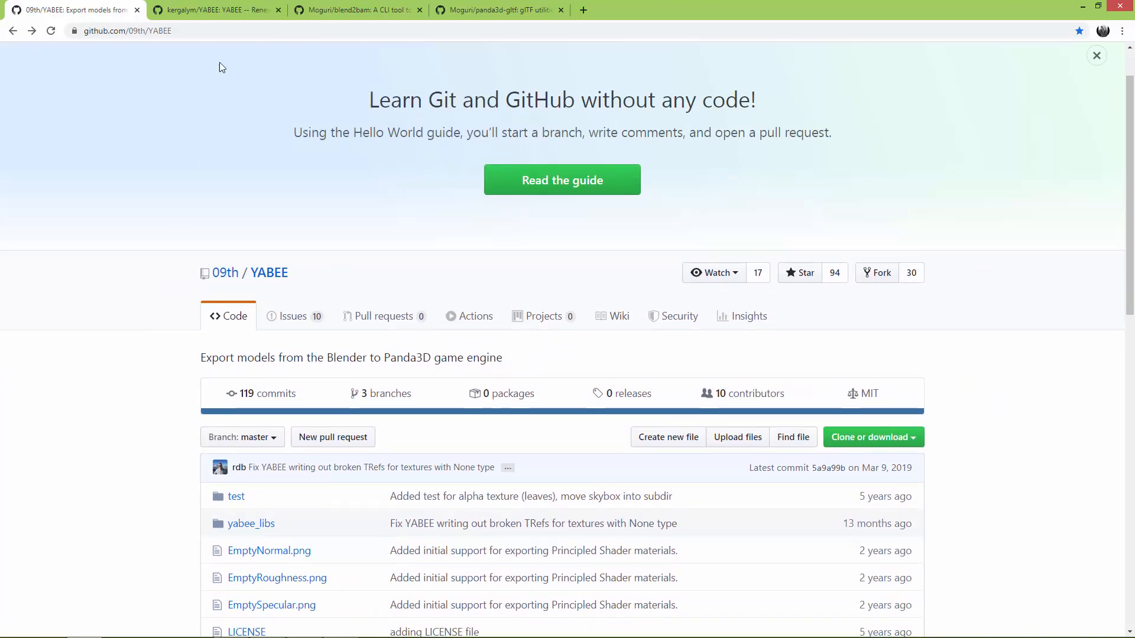
- Switch to the renewed YABEE fork's repository page and read its description
{"action": "left_click", "coordinate": [207, 13]}
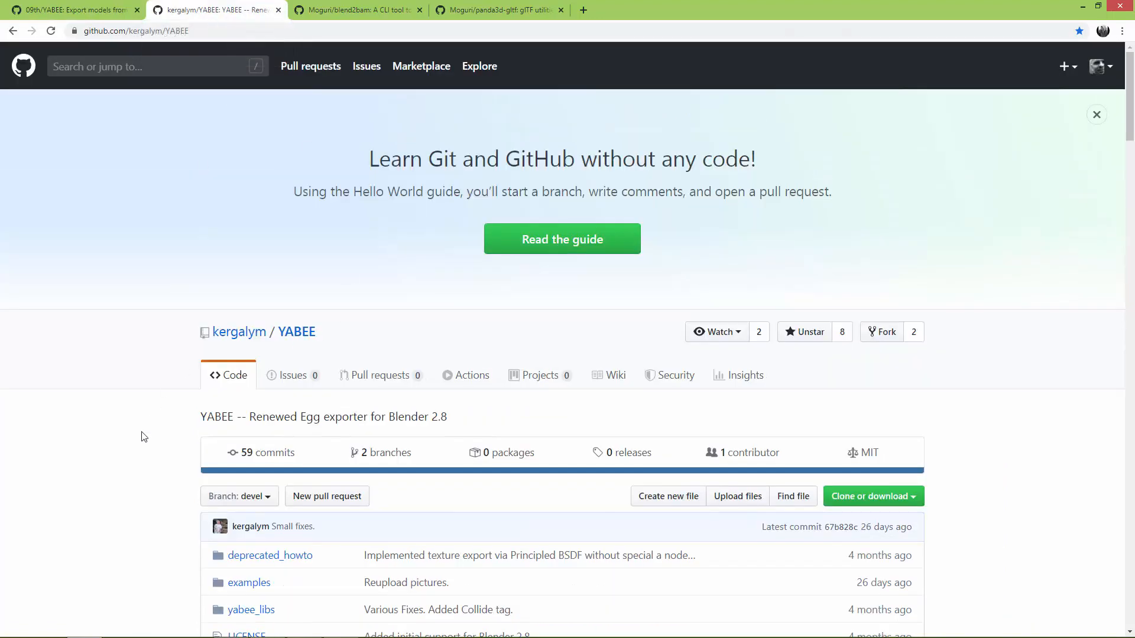
{"action": "scroll", "coordinate": [144, 438], "scroll_direction": "down", "scroll_amount": 2}
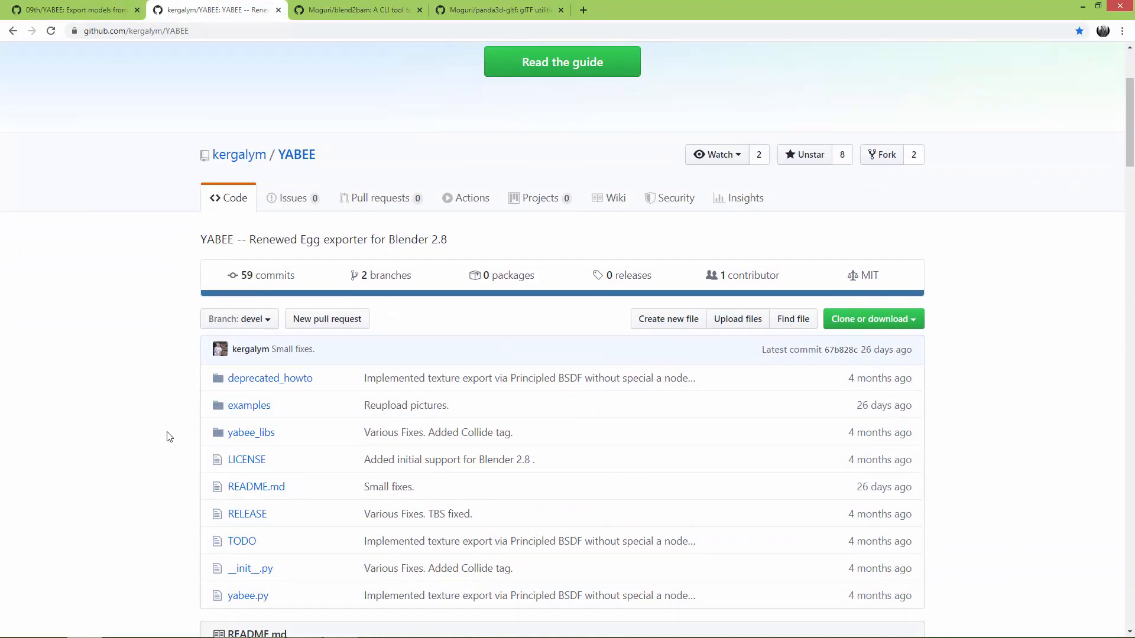
{"action": "left_click_drag", "start_coordinate": [203, 240], "coordinate": [449, 244]}
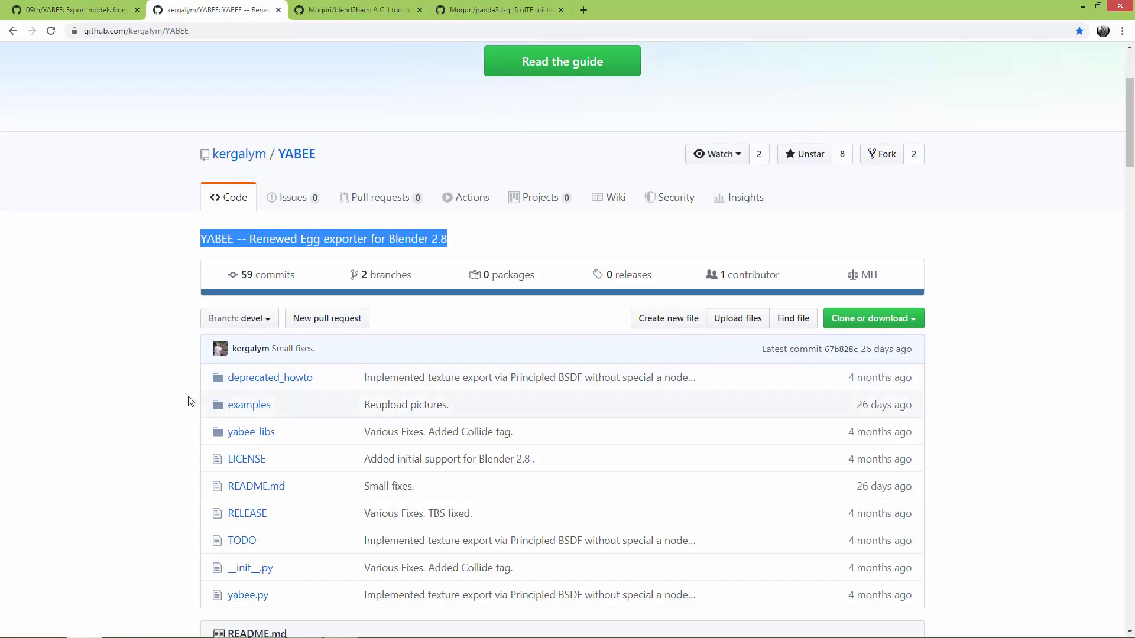
{"action": "scroll", "coordinate": [176, 404], "scroll_direction": "down", "scroll_amount": 1}
- Return to the original YABEE repository and check when its yabee_libs folder was last updated
{"action": "left_click", "coordinate": [93, 13]}
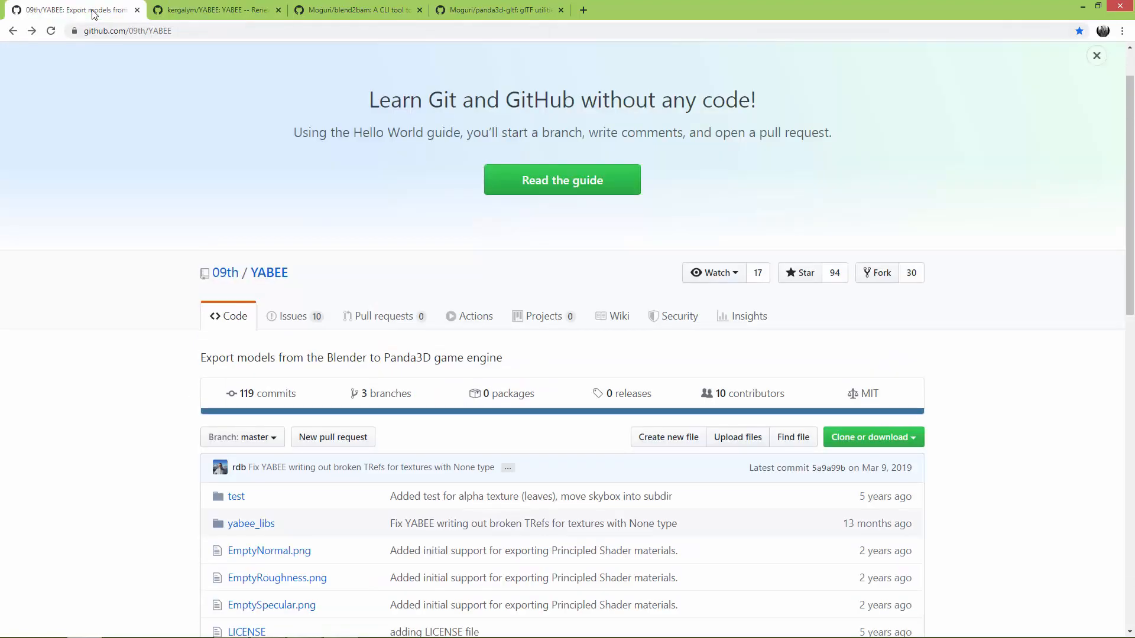
{"action": "scroll", "coordinate": [138, 315], "scroll_direction": "down", "scroll_amount": 5}
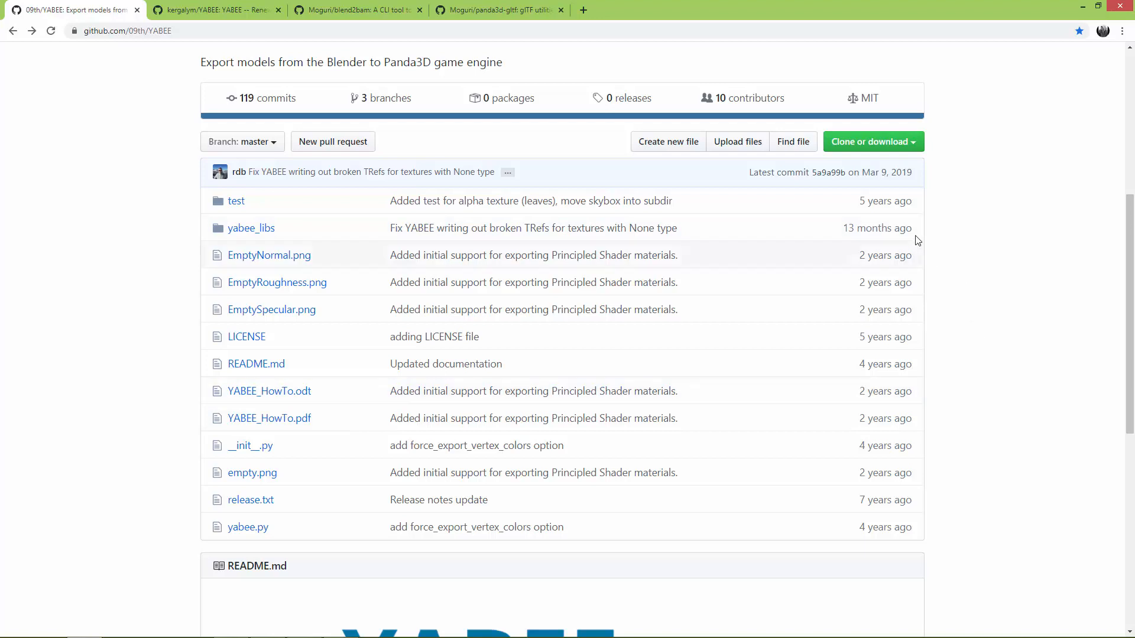
{"action": "left_click_drag", "start_coordinate": [917, 231], "coordinate": [842, 231]}
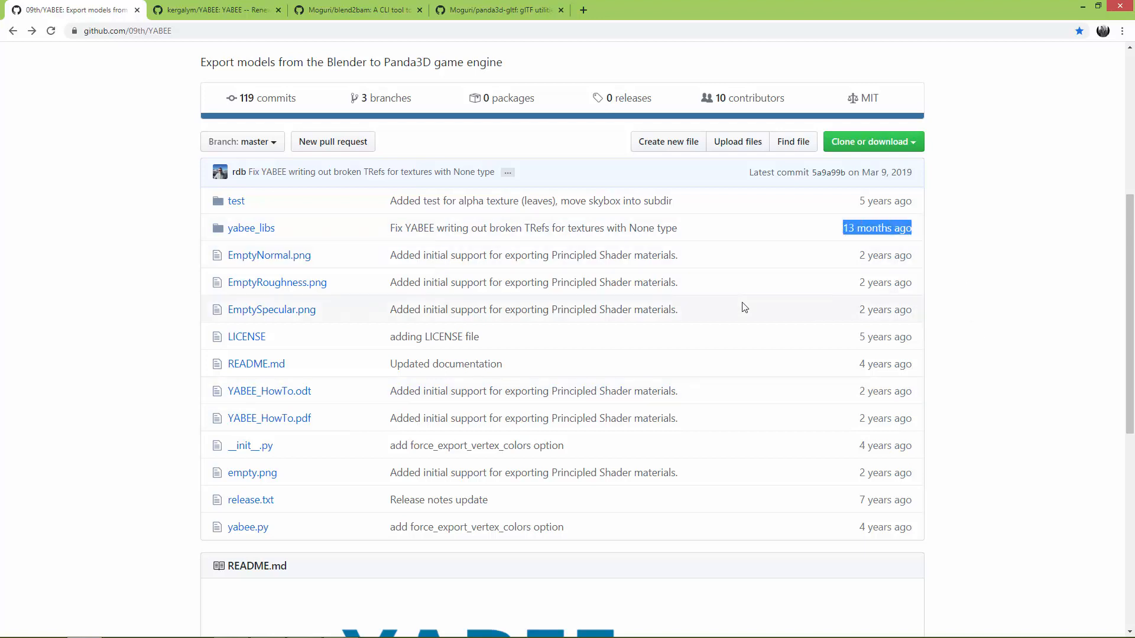
{"action": "left_click", "coordinate": [150, 325]}
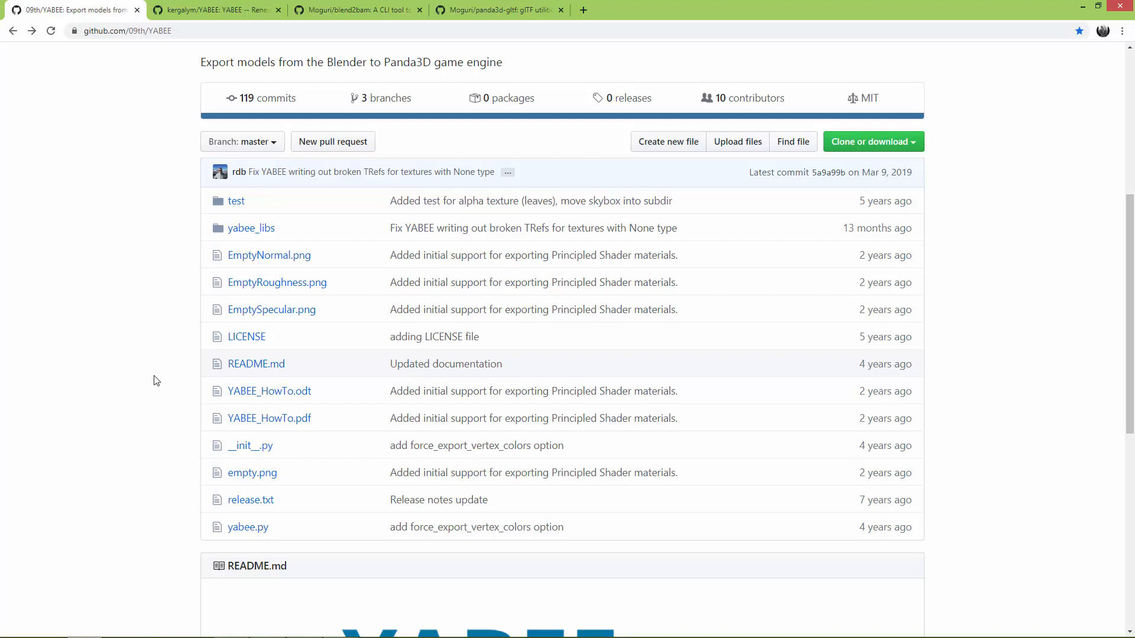
{"action": "scroll", "coordinate": [133, 364], "scroll_direction": "up", "scroll_amount": 3}
- Go back to the renewed YABEE fork and check when its README.md was last updated and its description
{"action": "left_click", "coordinate": [191, 6]}
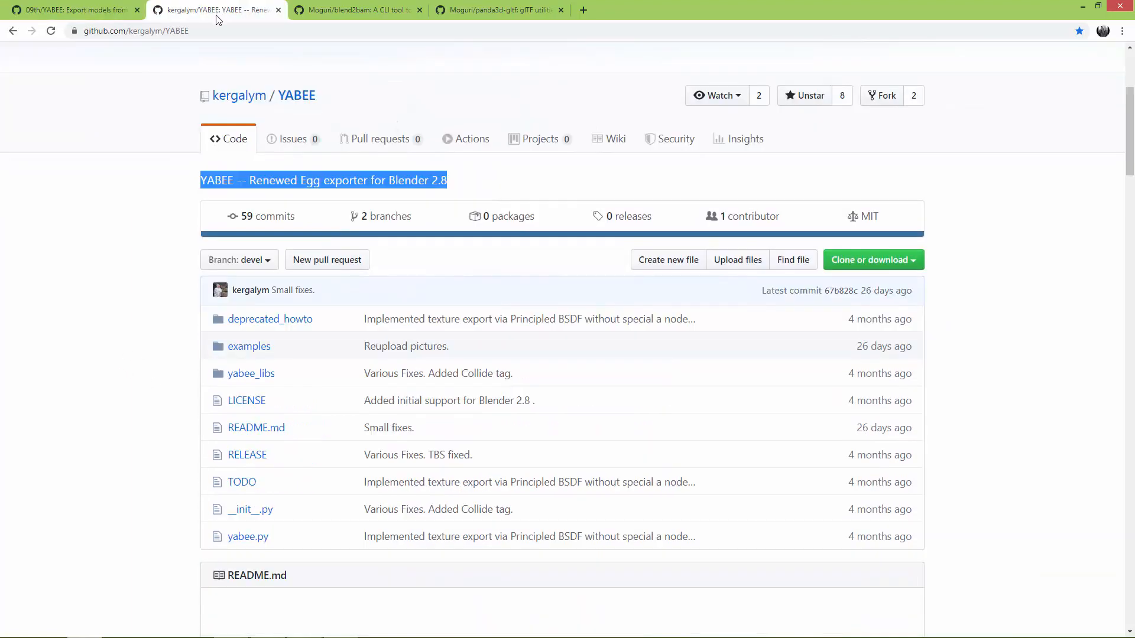
{"action": "scroll", "coordinate": [215, 350], "scroll_direction": "down", "scroll_amount": 2}
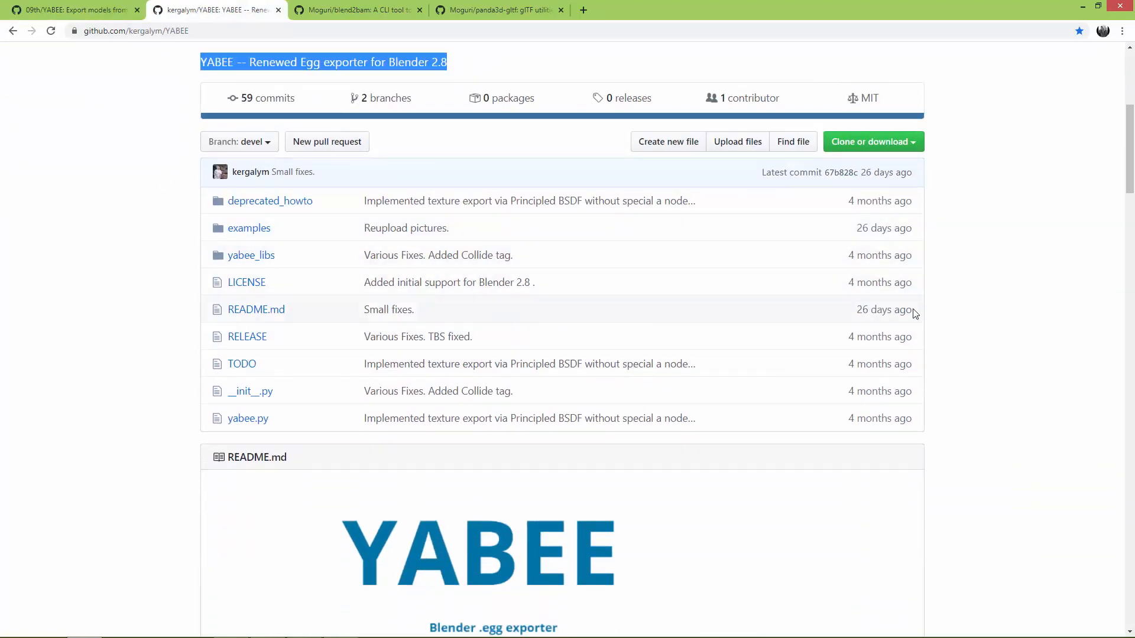
{"action": "left_click_drag", "start_coordinate": [919, 315], "coordinate": [857, 310]}
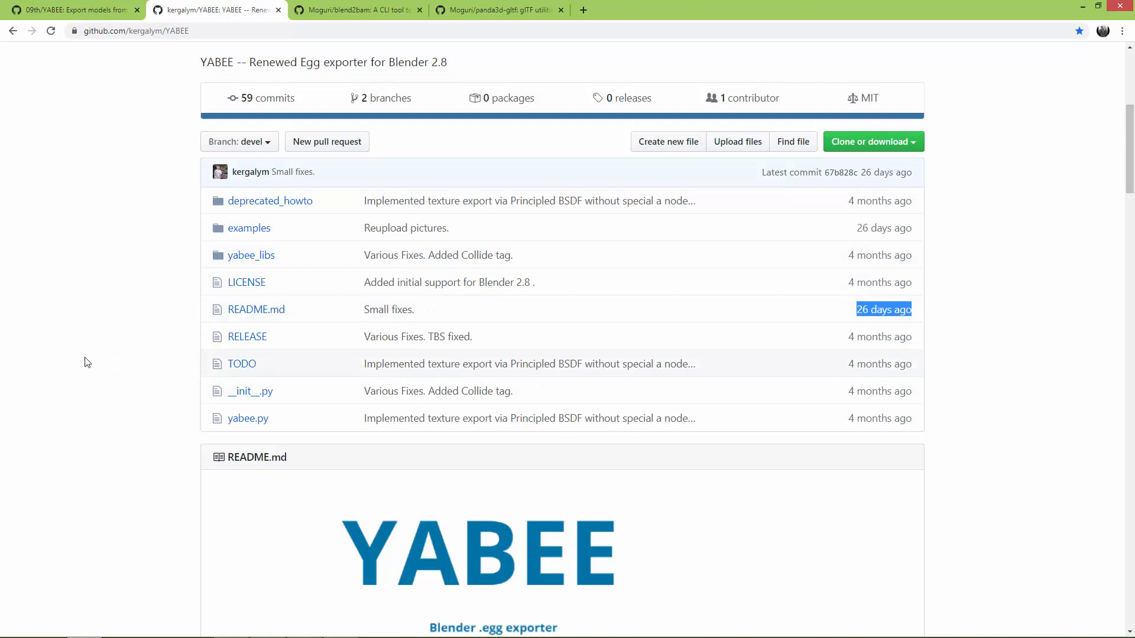
{"action": "left_click", "coordinate": [99, 369]}
{"action": "scroll", "coordinate": [99, 369], "scroll_direction": "up", "scroll_amount": 3}
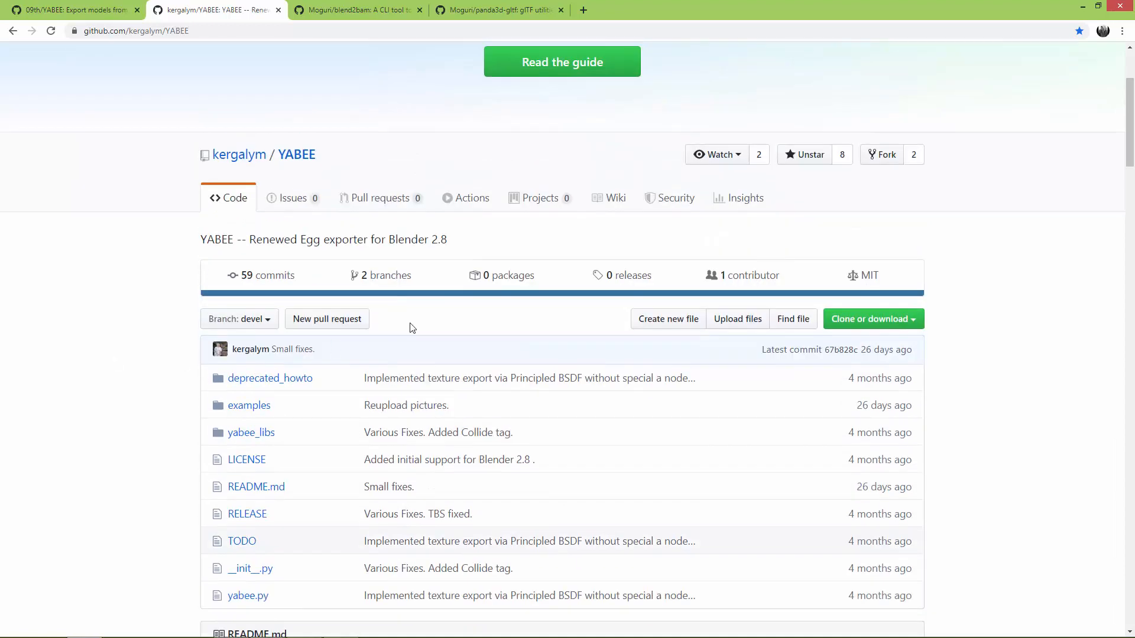
{"action": "left_click_drag", "start_coordinate": [454, 242], "coordinate": [201, 245]}
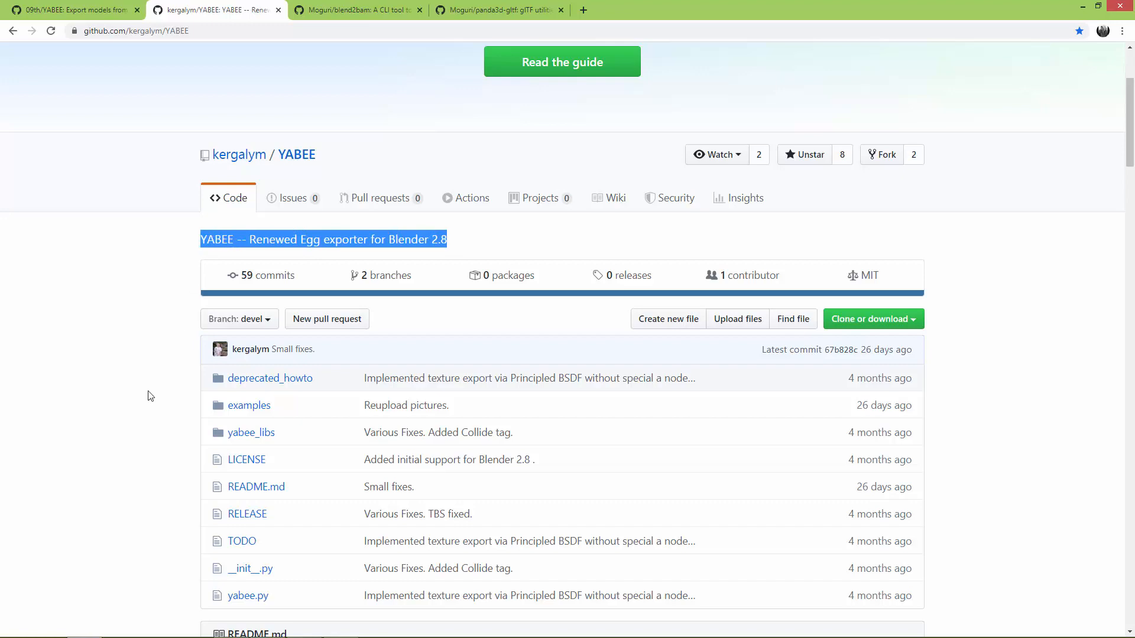
- Read the version heading and introductory line in the renewed YABEE fork's README
{"action": "scroll", "coordinate": [150, 396], "scroll_direction": "down", "scroll_amount": 2}
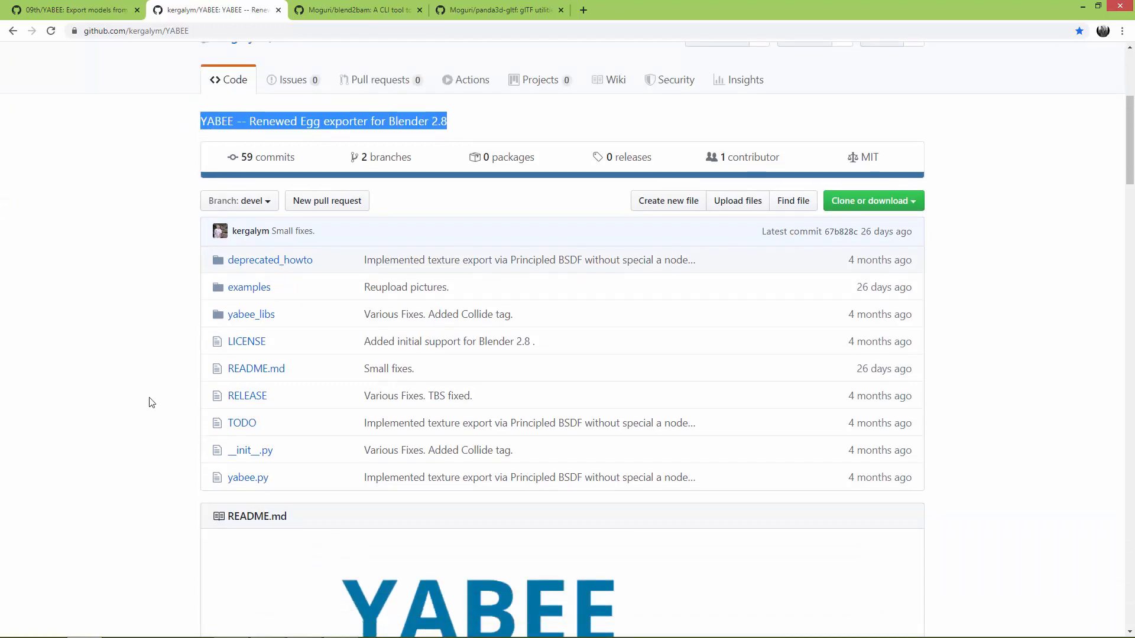
{"action": "scroll", "coordinate": [150, 404], "scroll_direction": "down", "scroll_amount": 9}
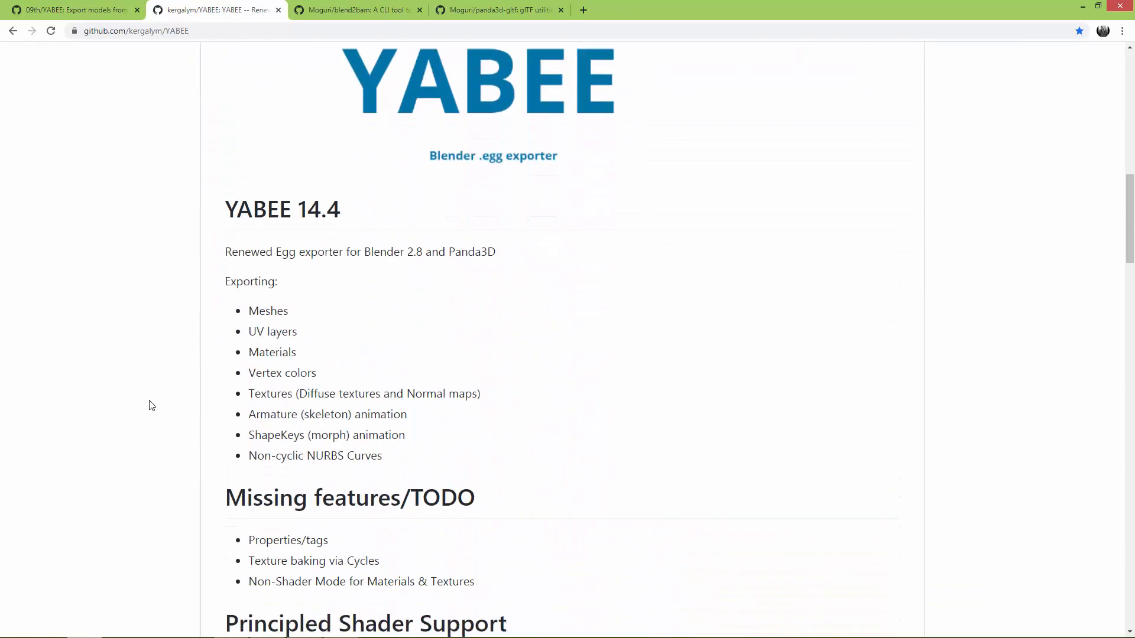
{"action": "left_click_drag", "start_coordinate": [234, 208], "coordinate": [349, 213]}
{"action": "left_click", "coordinate": [374, 216]}
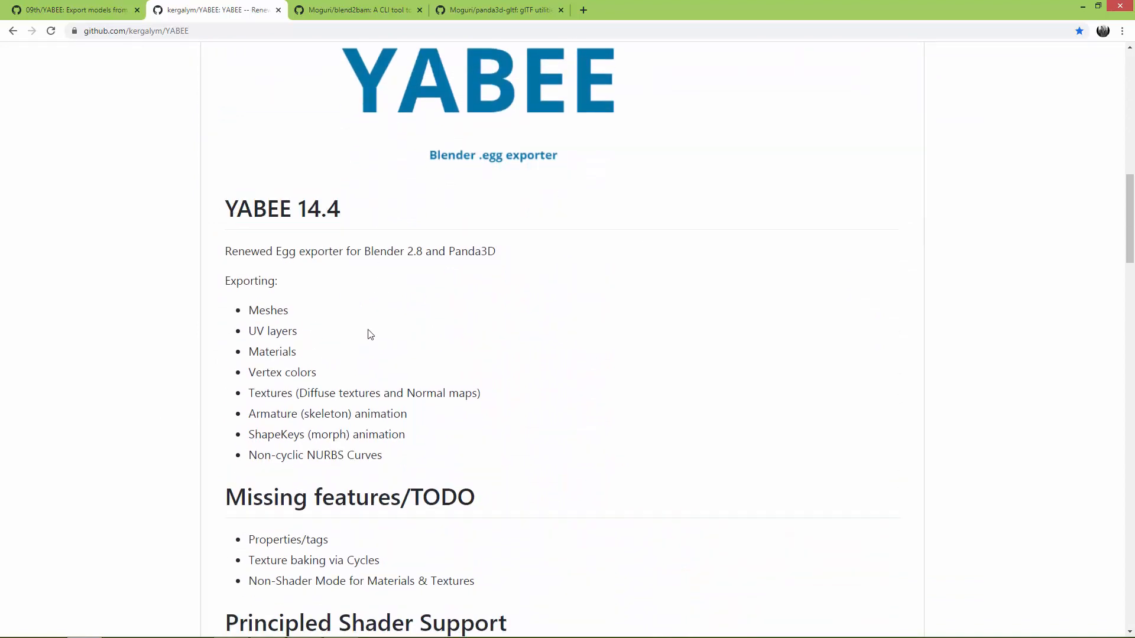
{"action": "left_click_drag", "start_coordinate": [233, 251], "coordinate": [461, 251]}
- Examine the Exporting feature list in the fork's README, from meshes and vertex colors to NURBS curves
{"action": "scroll", "coordinate": [461, 251], "scroll_direction": "down", "scroll_amount": 2}
{"action": "left_click_drag", "start_coordinate": [237, 163], "coordinate": [260, 165]}
{"action": "left_click_drag", "start_coordinate": [261, 192], "coordinate": [318, 254]}
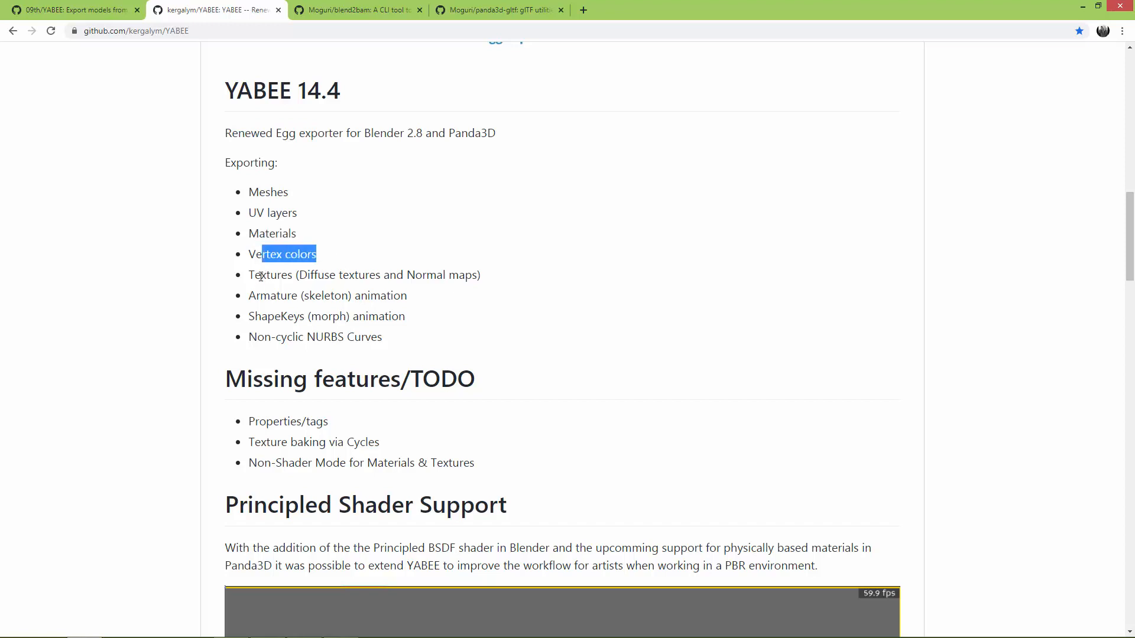
{"action": "left_click_drag", "start_coordinate": [261, 277], "coordinate": [488, 279]}
{"action": "scroll", "coordinate": [297, 263], "scroll_direction": "down", "scroll_amount": 1}
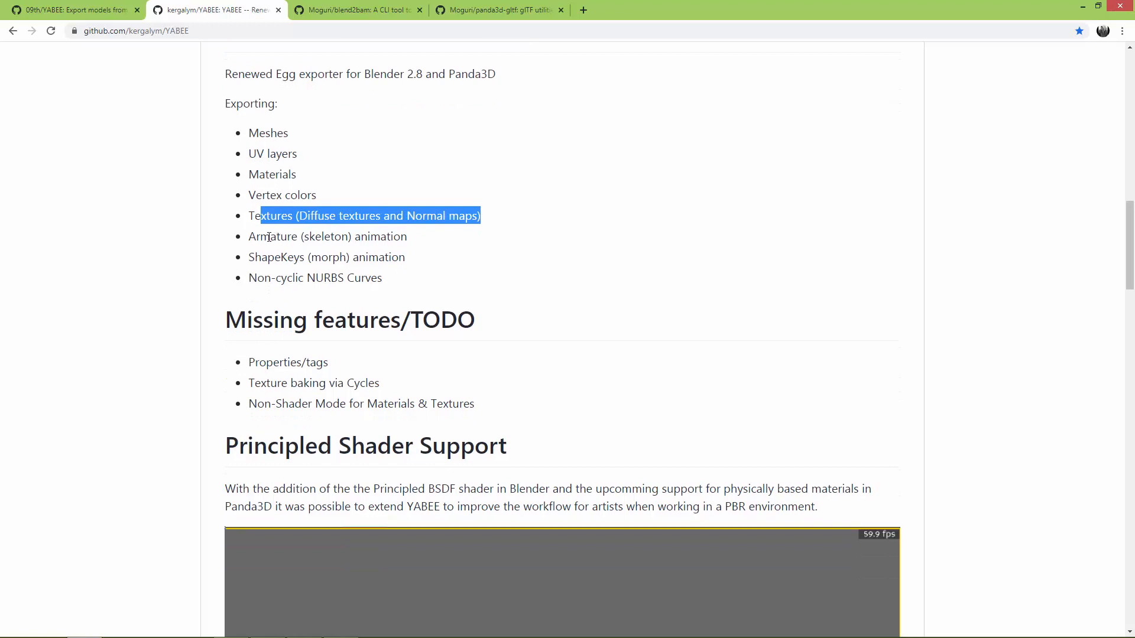
{"action": "left_click_drag", "start_coordinate": [269, 236], "coordinate": [417, 241]}
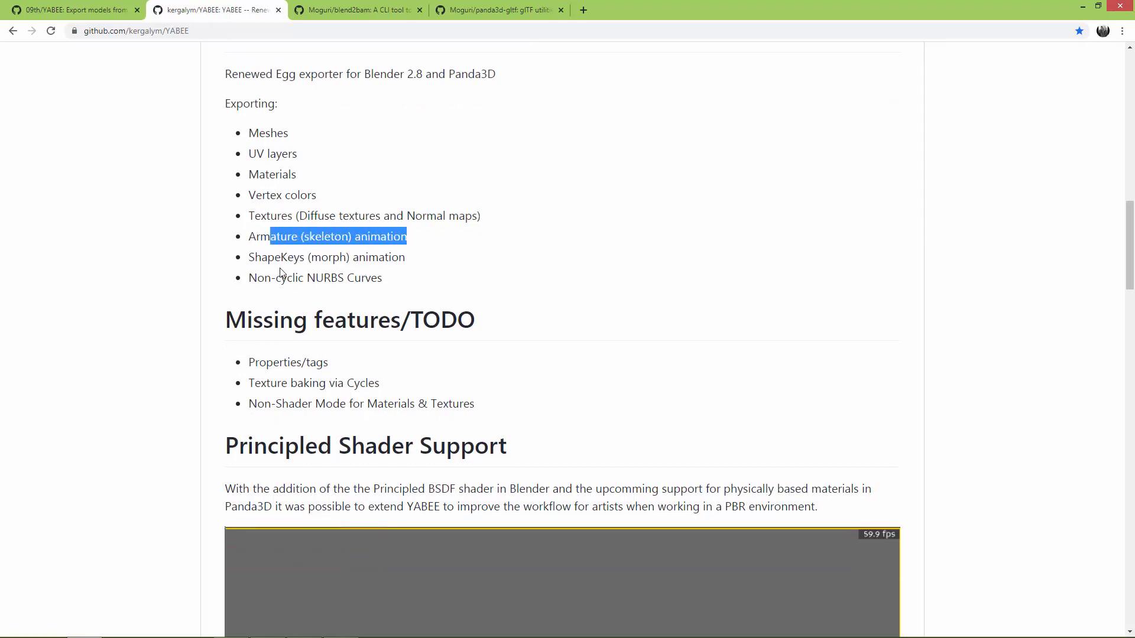
{"action": "left_click_drag", "start_coordinate": [266, 258], "coordinate": [367, 258]}
{"action": "left_click_drag", "start_coordinate": [256, 278], "coordinate": [374, 305]}
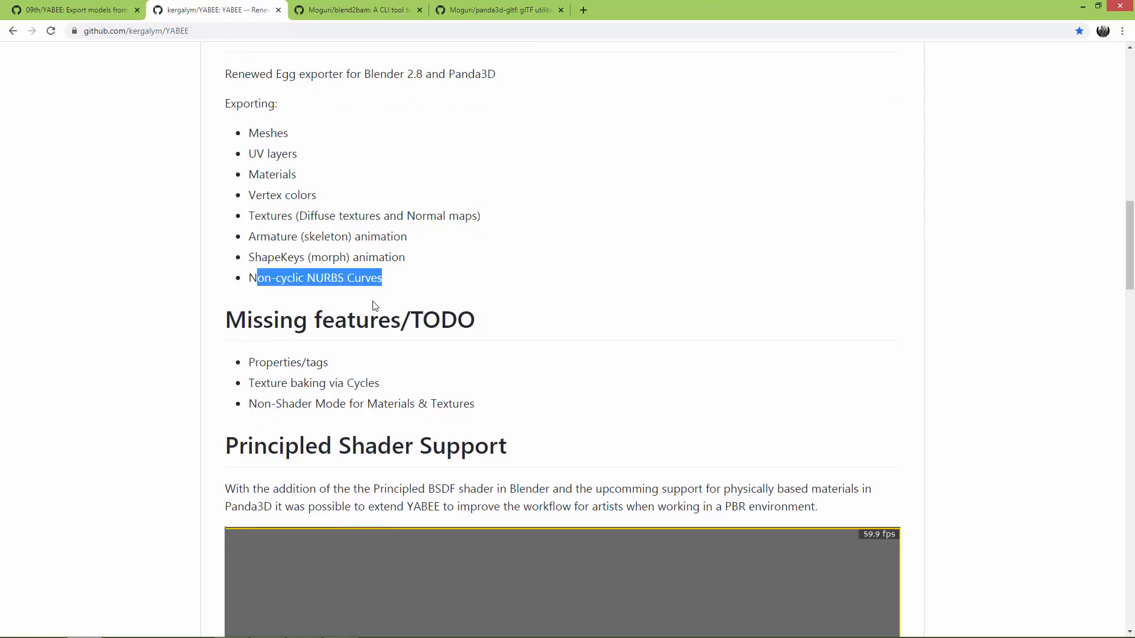
- Look through the rest of the renewed YABEE fork's README, covering missing features, Principled Shader support and export instructions
{"action": "scroll", "coordinate": [187, 410], "scroll_direction": "down", "scroll_amount": 4}
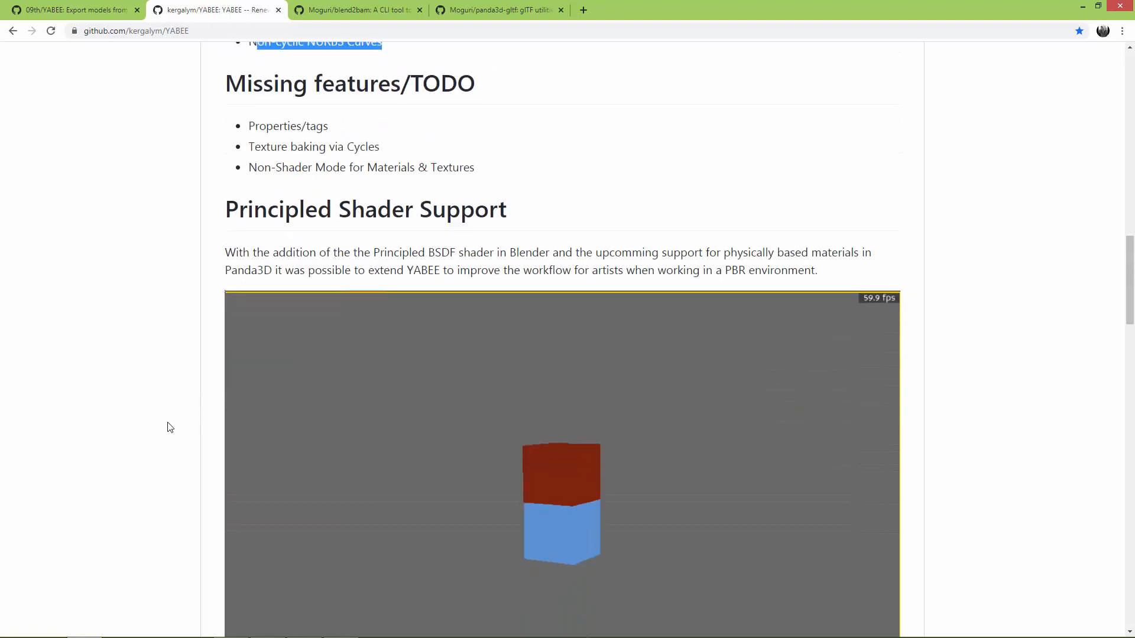
{"action": "scroll", "coordinate": [172, 425], "scroll_direction": "down", "scroll_amount": 6}
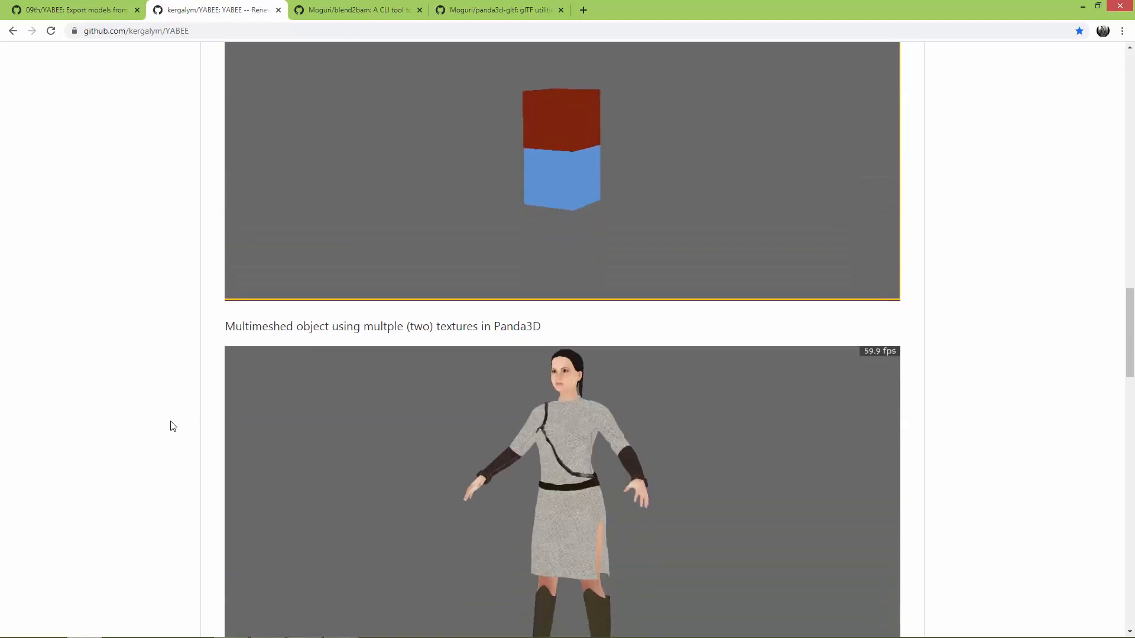
{"action": "scroll", "coordinate": [173, 426], "scroll_direction": "down", "scroll_amount": 6}
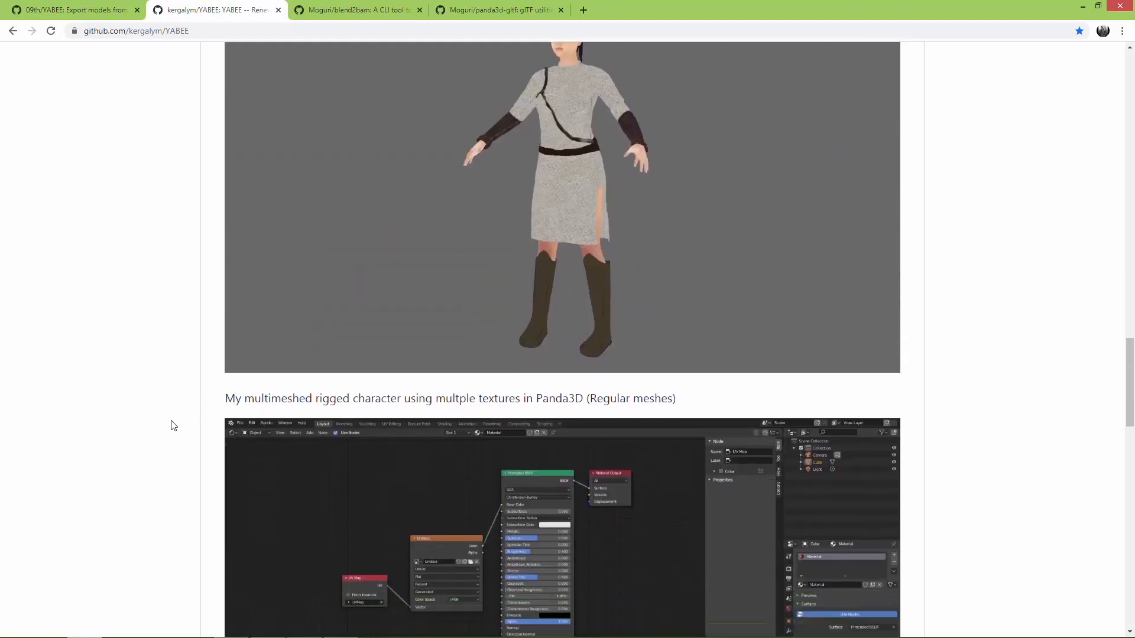
{"action": "scroll", "coordinate": [173, 426], "scroll_direction": "up", "scroll_amount": 6}
{"action": "scroll", "coordinate": [173, 425], "scroll_direction": "down", "scroll_amount": 8}
{"action": "scroll", "coordinate": [173, 425], "scroll_direction": "down", "scroll_amount": 12}
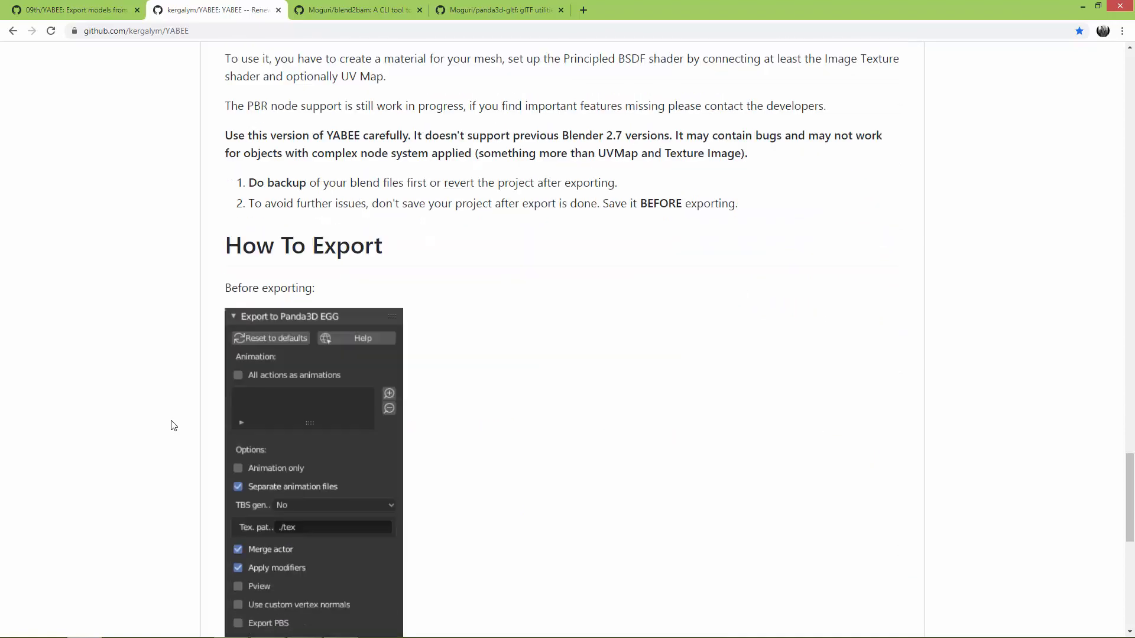
{"action": "scroll", "coordinate": [173, 426], "scroll_direction": "up", "scroll_amount": 13}
{"action": "scroll", "coordinate": [173, 426], "scroll_direction": "up", "scroll_amount": 20}
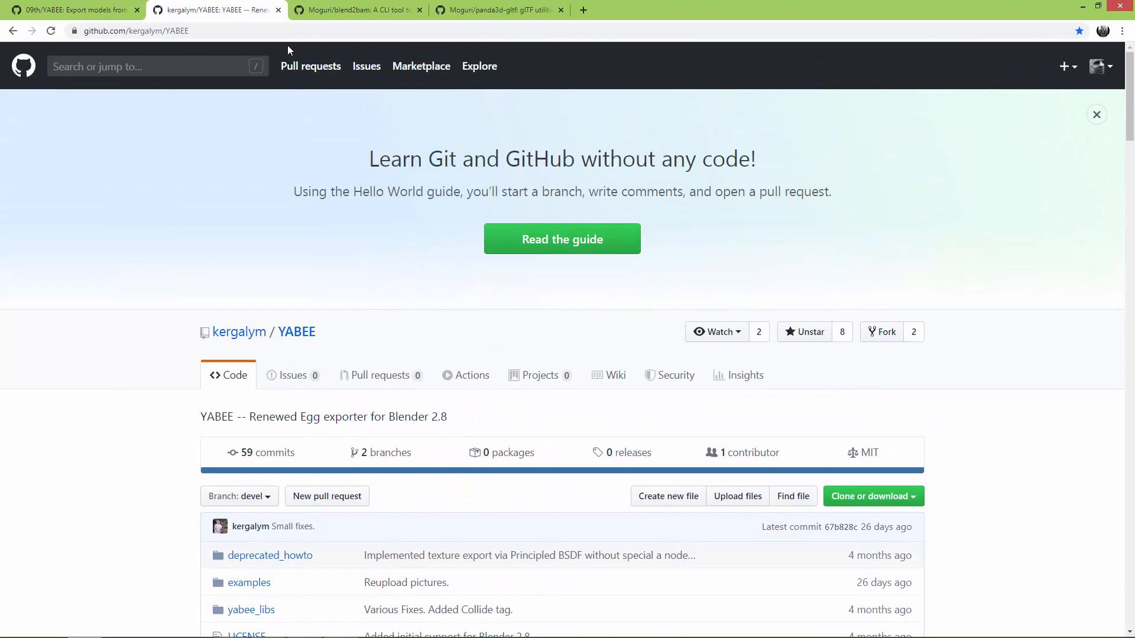
- Open the Moguri/blend2bam repository and read its one-line description, noting the output file format
{"action": "left_click", "coordinate": [338, 12]}
{"action": "scroll", "coordinate": [387, 272], "scroll_direction": "down", "scroll_amount": 2}
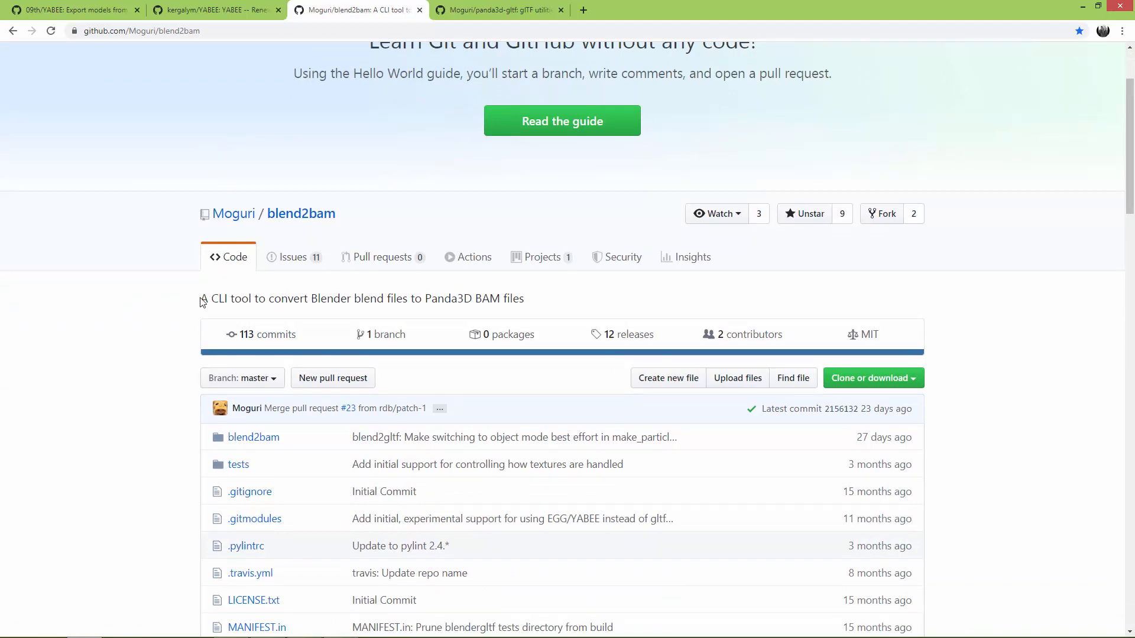
{"action": "left_click_drag", "start_coordinate": [201, 300], "coordinate": [526, 310]}
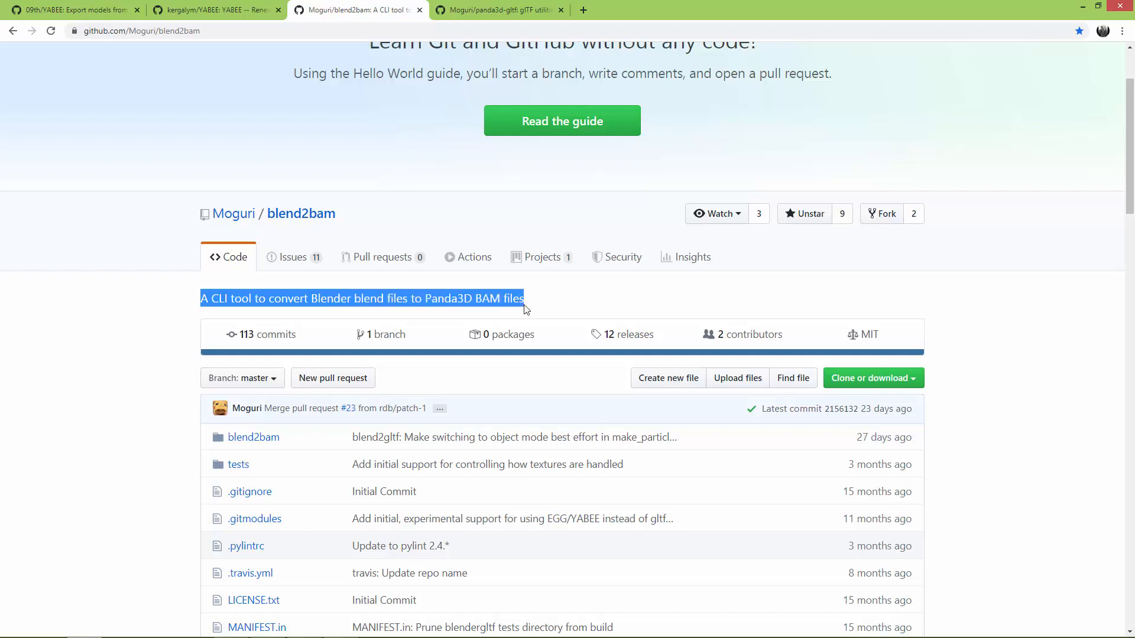
{"action": "scroll", "coordinate": [224, 369], "scroll_direction": "down", "scroll_amount": 2}
{"action": "left_click", "coordinate": [166, 365]}
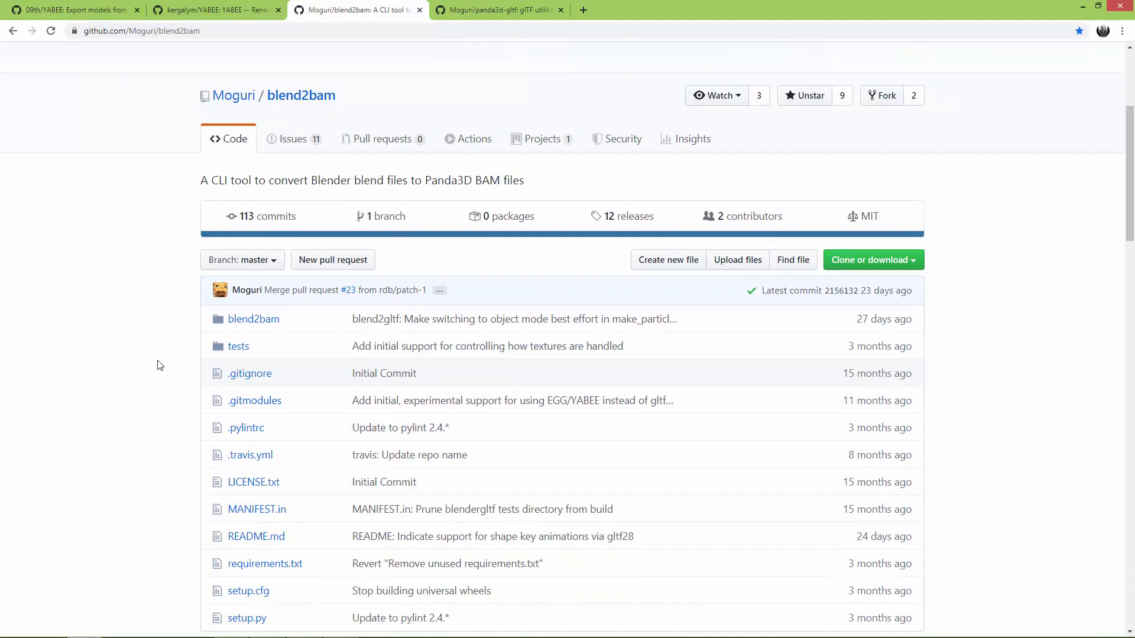
{"action": "double_click", "coordinate": [361, 179]}
{"action": "left_click_drag", "start_coordinate": [476, 181], "coordinate": [528, 181]}
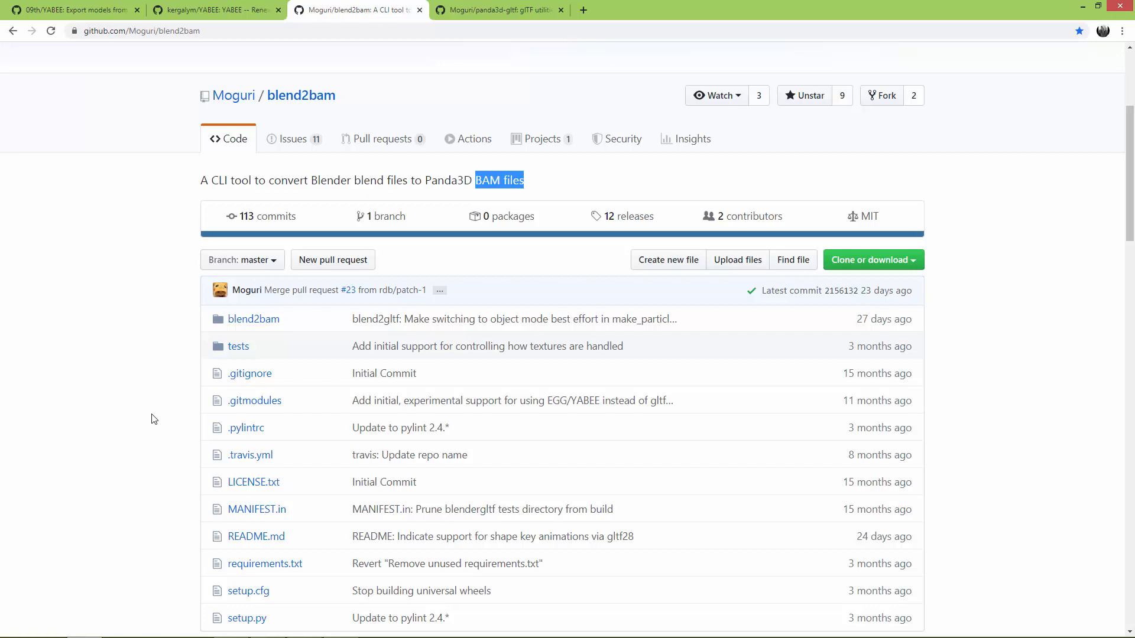
- Check when the blend2bam folder and README.md in the blend2bam repository were last updated
{"action": "scroll", "coordinate": [156, 420], "scroll_direction": "down", "scroll_amount": 3}
{"action": "scroll", "coordinate": [155, 422], "scroll_direction": "up", "scroll_amount": 2}
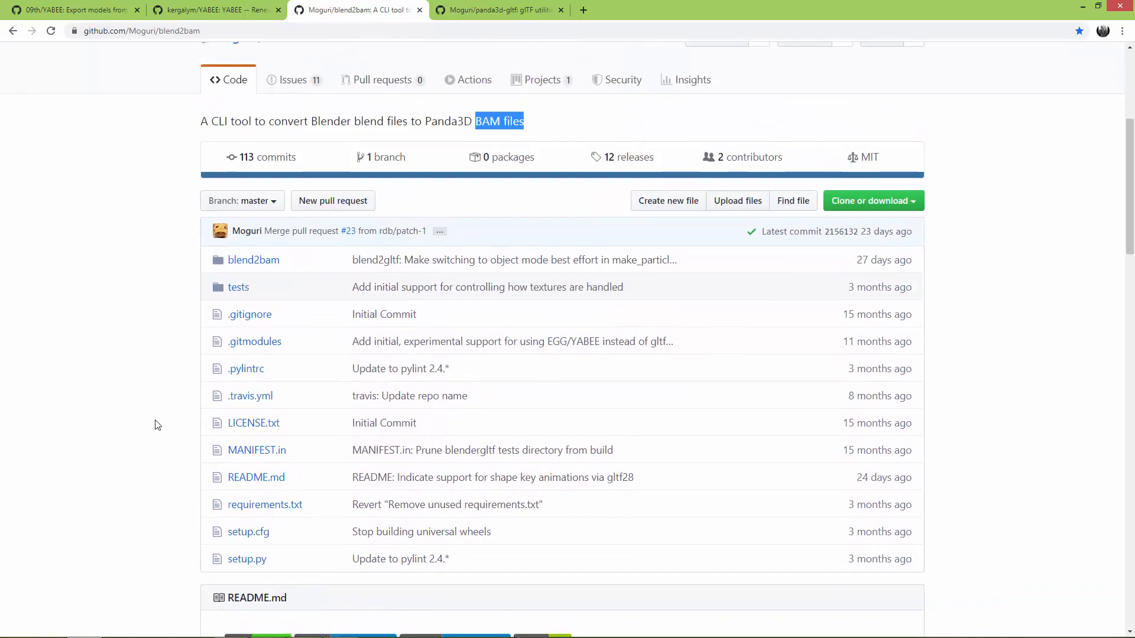
{"action": "scroll", "coordinate": [156, 425], "scroll_direction": "down", "scroll_amount": 1}
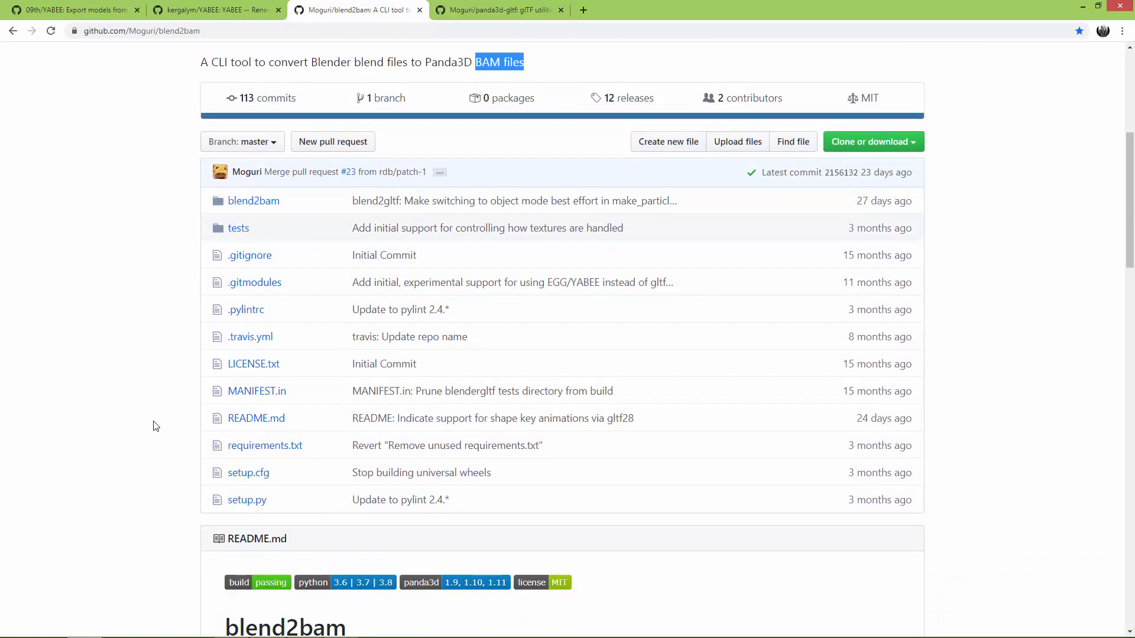
{"action": "left_click", "coordinate": [155, 425]}
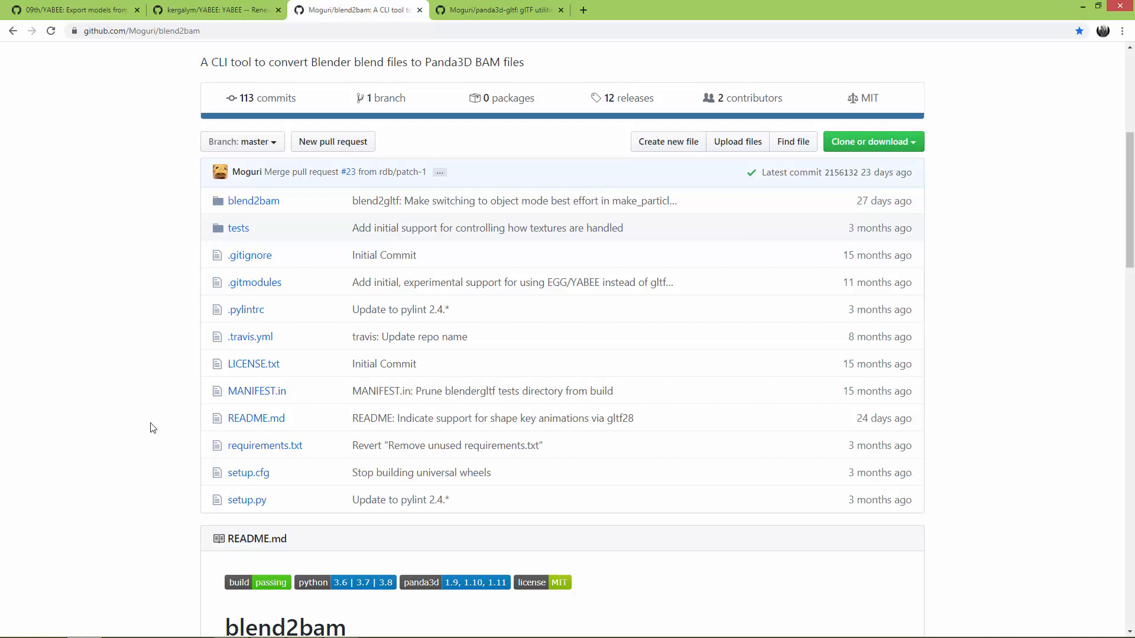
{"action": "scroll", "coordinate": [153, 427], "scroll_direction": "up", "scroll_amount": 1}
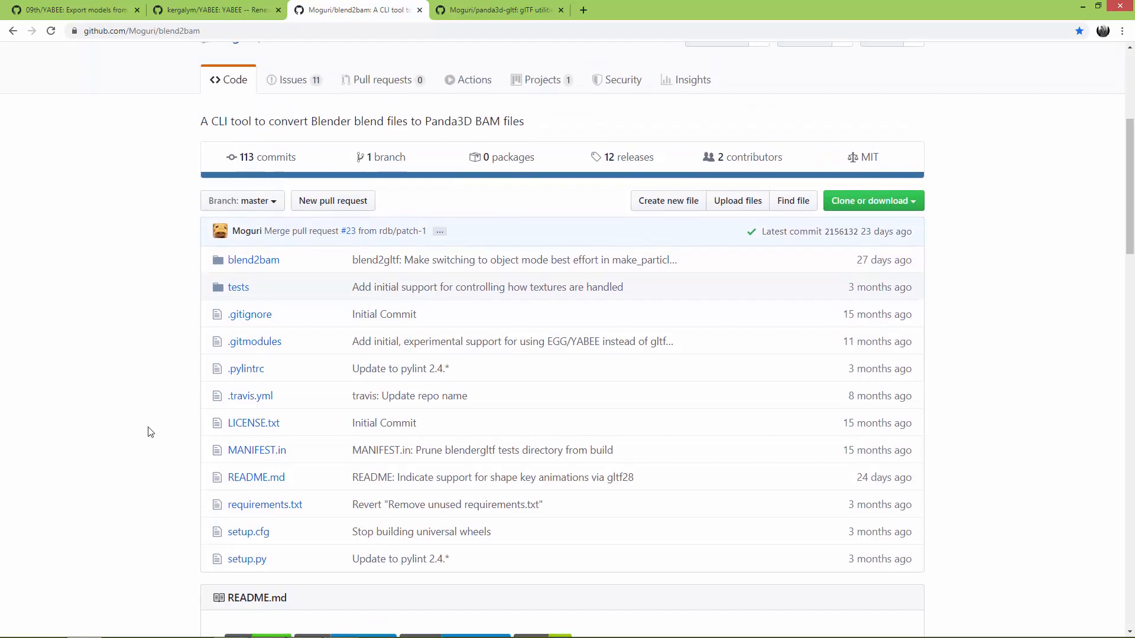
{"action": "scroll", "coordinate": [116, 432], "scroll_direction": "down", "scroll_amount": 1}
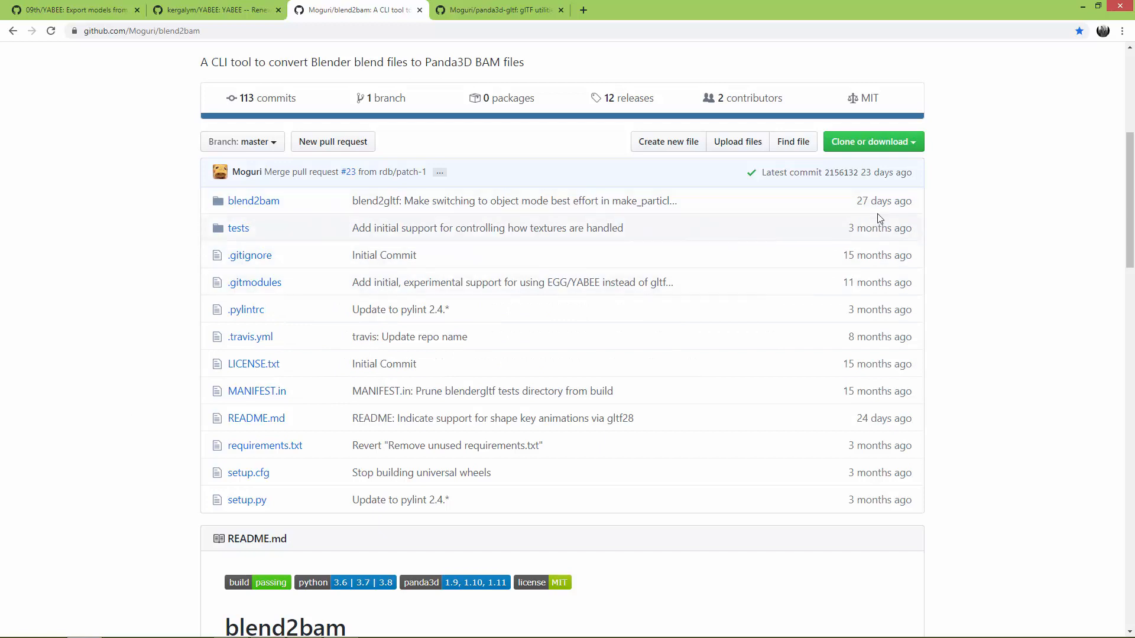
{"action": "mouse_move", "coordinate": [861, 203]}
{"action": "left_click_drag", "start_coordinate": [861, 203], "coordinate": [924, 205]}
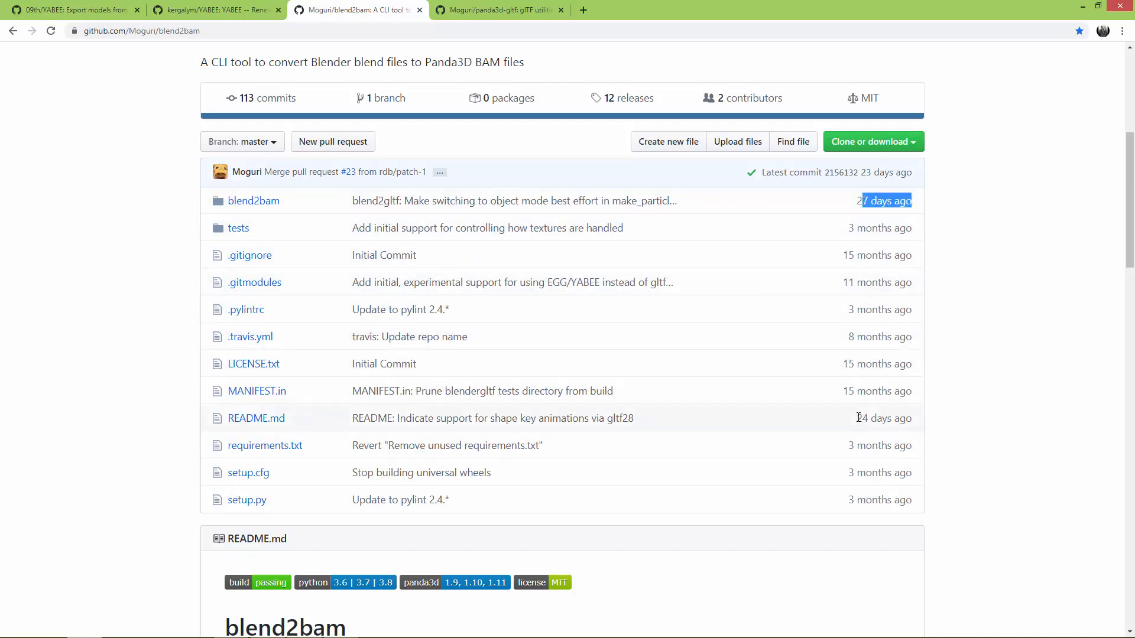
{"action": "left_click_drag", "start_coordinate": [857, 418], "coordinate": [898, 430]}
{"action": "left_click", "coordinate": [103, 384]}
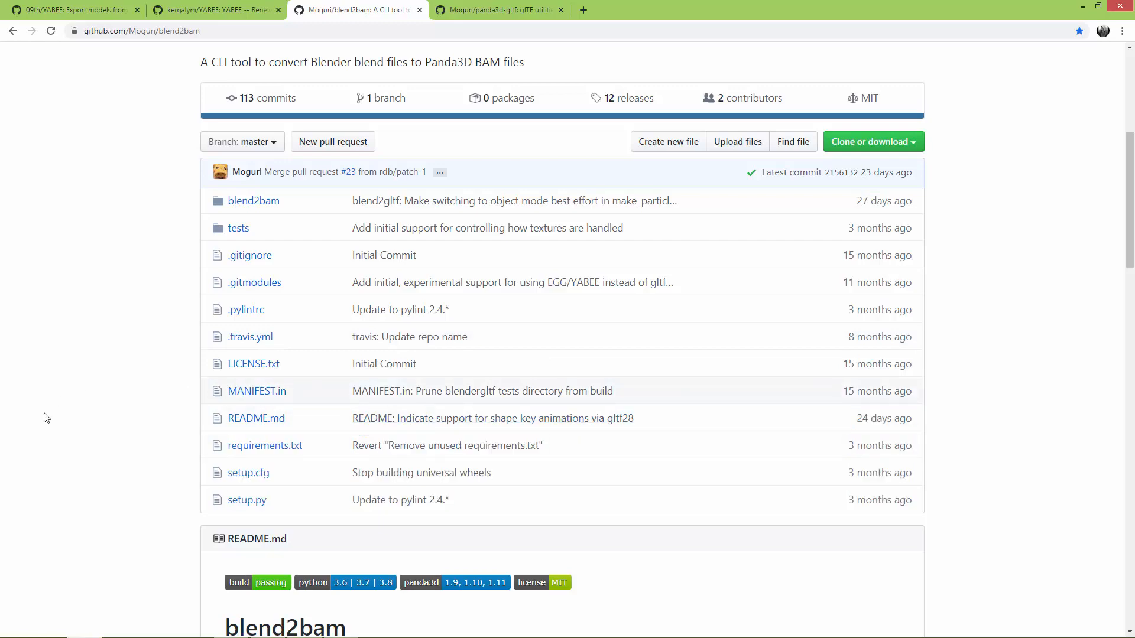
- Read the pip installation command and the command-line usage section in the blend2bam README
{"action": "scroll", "coordinate": [19, 445], "scroll_direction": "down", "scroll_amount": 9}
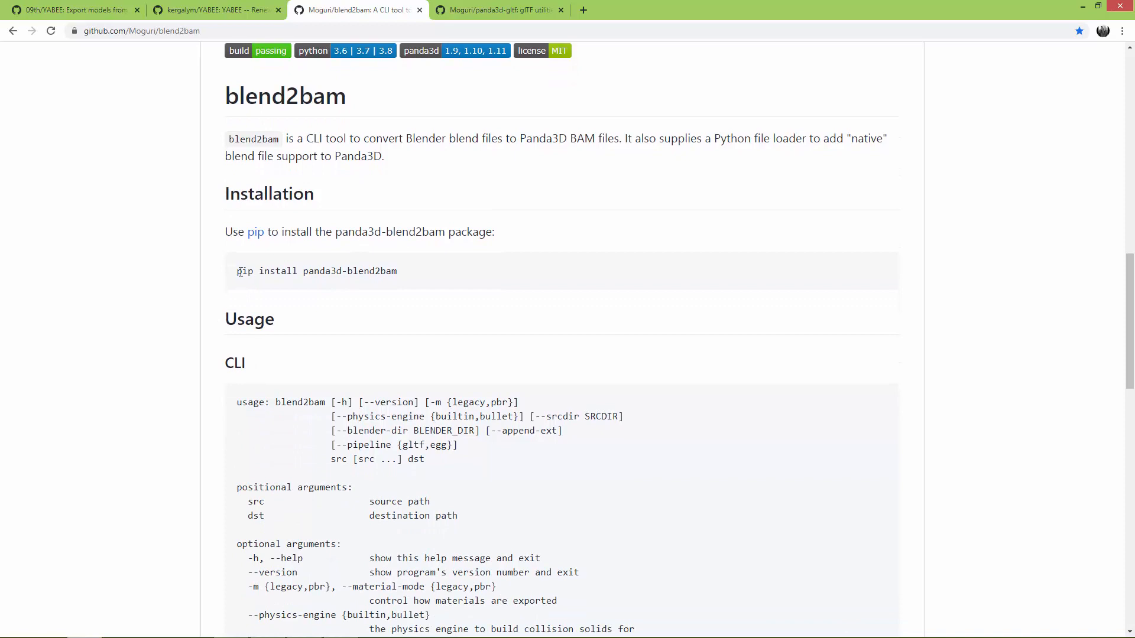
{"action": "left_click_drag", "start_coordinate": [243, 271], "coordinate": [407, 275]}
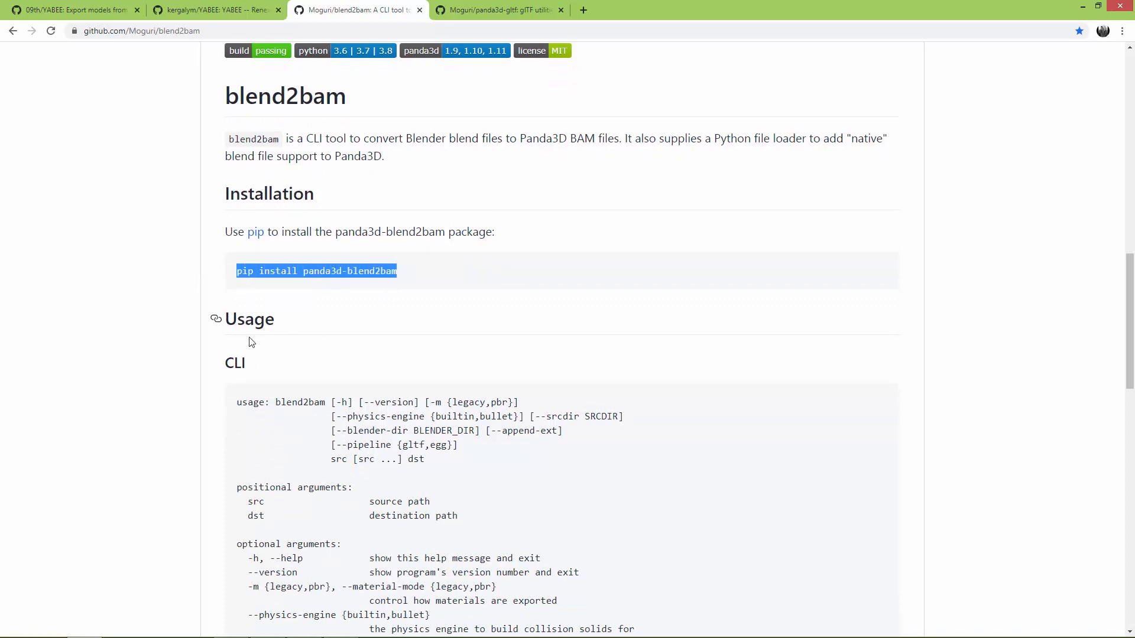
{"action": "scroll", "coordinate": [253, 343], "scroll_direction": "down", "scroll_amount": 2}
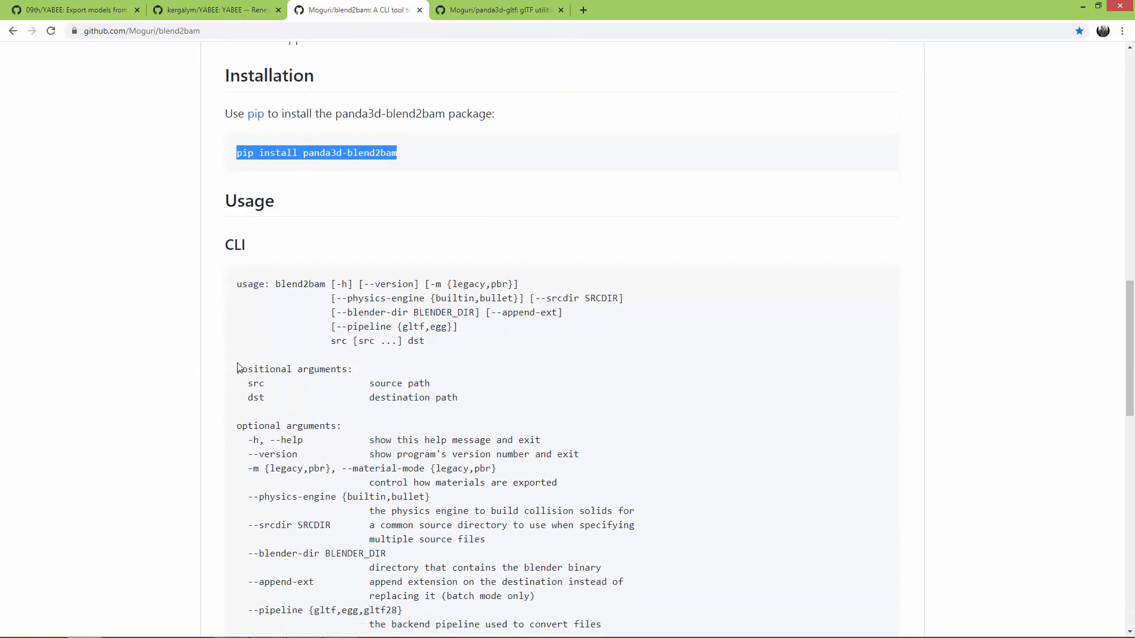
{"action": "double_click", "coordinate": [277, 284]}
{"action": "scroll", "coordinate": [201, 382], "scroll_direction": "down", "scroll_amount": 4}
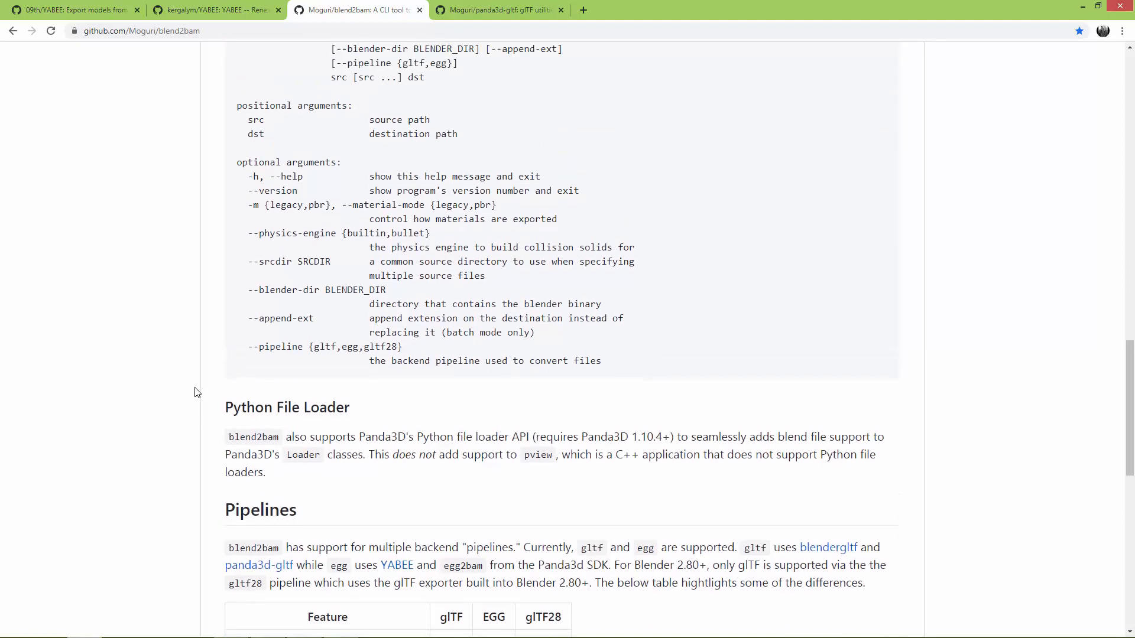
{"action": "scroll", "coordinate": [184, 421], "scroll_direction": "up", "scroll_amount": 1}
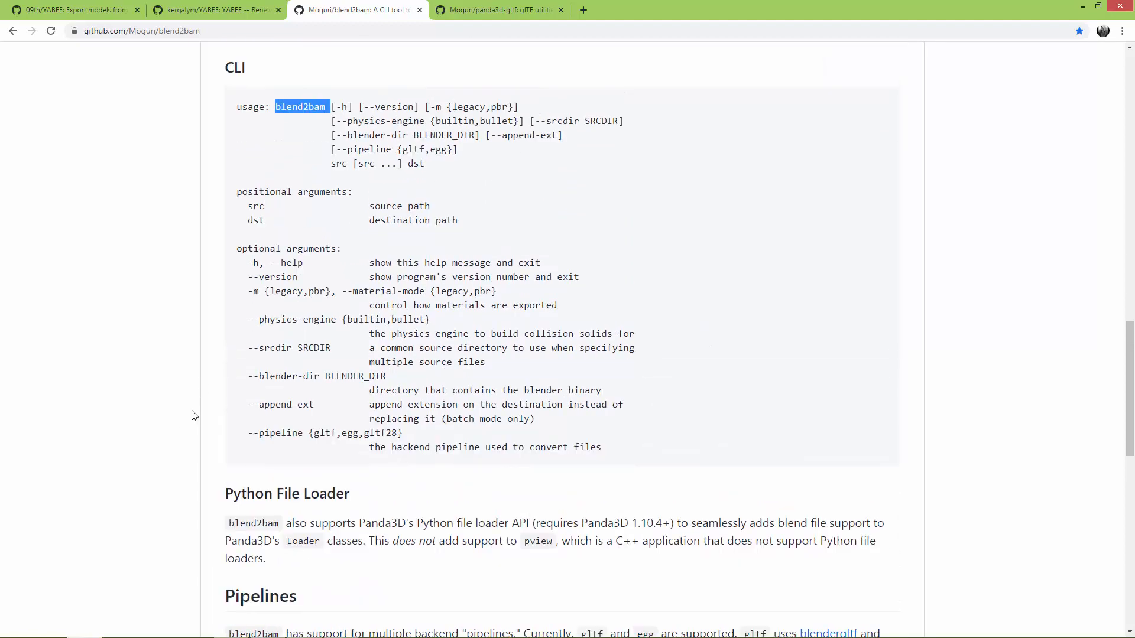
- Look over the Python File Loader section and the Pipelines feature table in the blend2bam README, and return to the file list
{"action": "scroll", "coordinate": [177, 414], "scroll_direction": "down", "scroll_amount": 4}
{"action": "scroll", "coordinate": [162, 414], "scroll_direction": "down", "scroll_amount": 4}
{"action": "scroll", "coordinate": [164, 418], "scroll_direction": "up", "scroll_amount": 5}
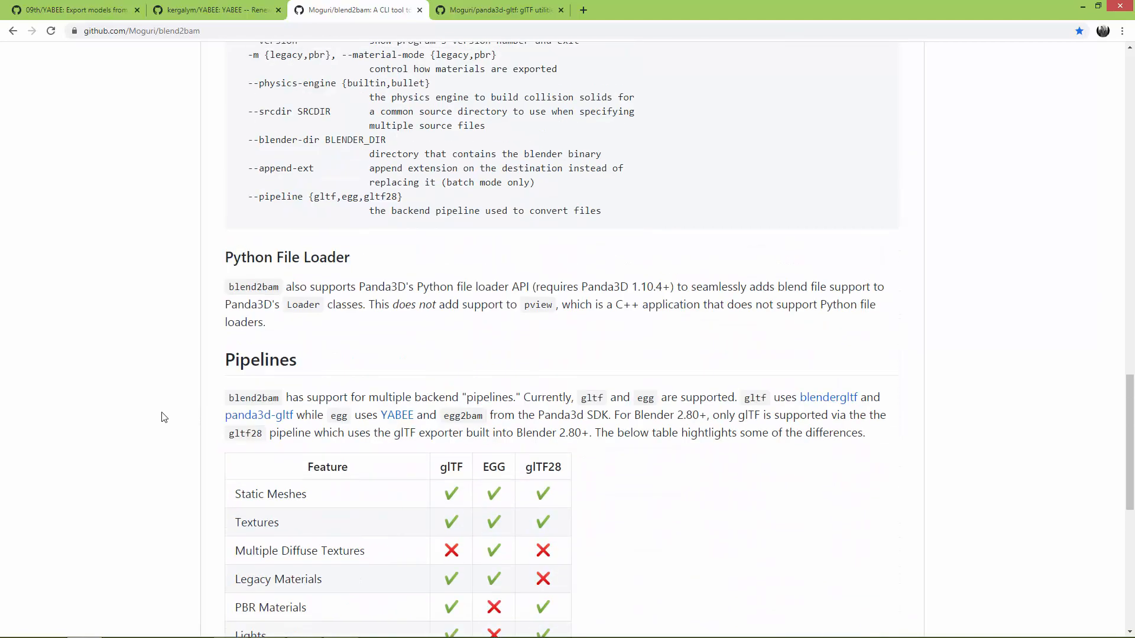
{"action": "scroll", "coordinate": [160, 419], "scroll_direction": "down", "scroll_amount": 8}
{"action": "scroll", "coordinate": [159, 422], "scroll_direction": "up", "scroll_amount": 18}
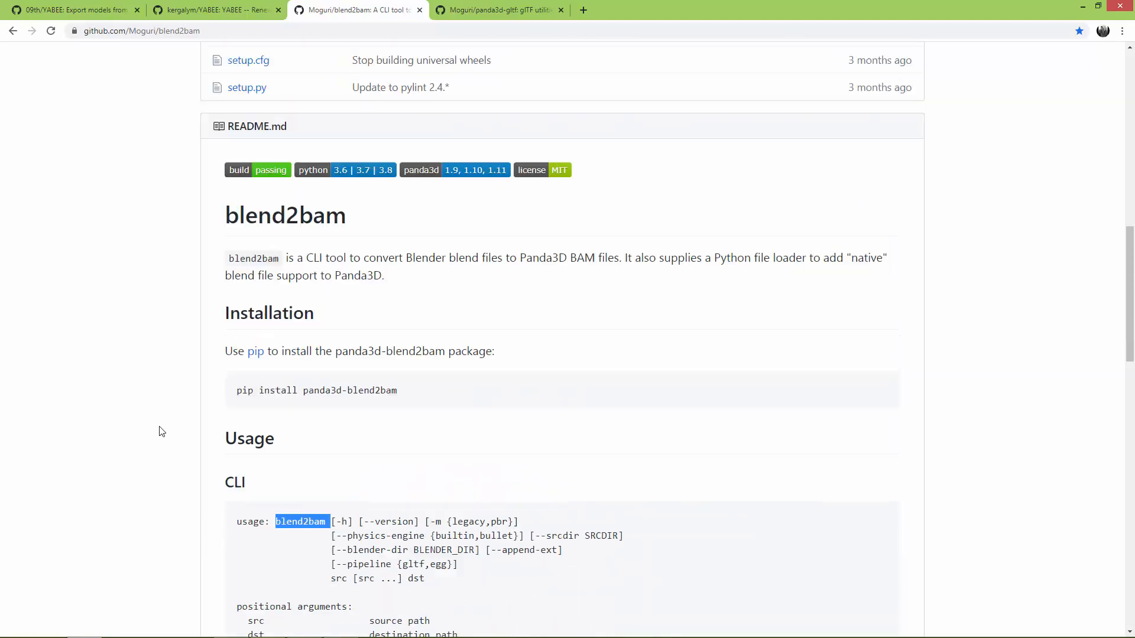
{"action": "scroll", "coordinate": [160, 432], "scroll_direction": "up", "scroll_amount": 8}
{"action": "scroll", "coordinate": [114, 469], "scroll_direction": "down", "scroll_amount": 4}
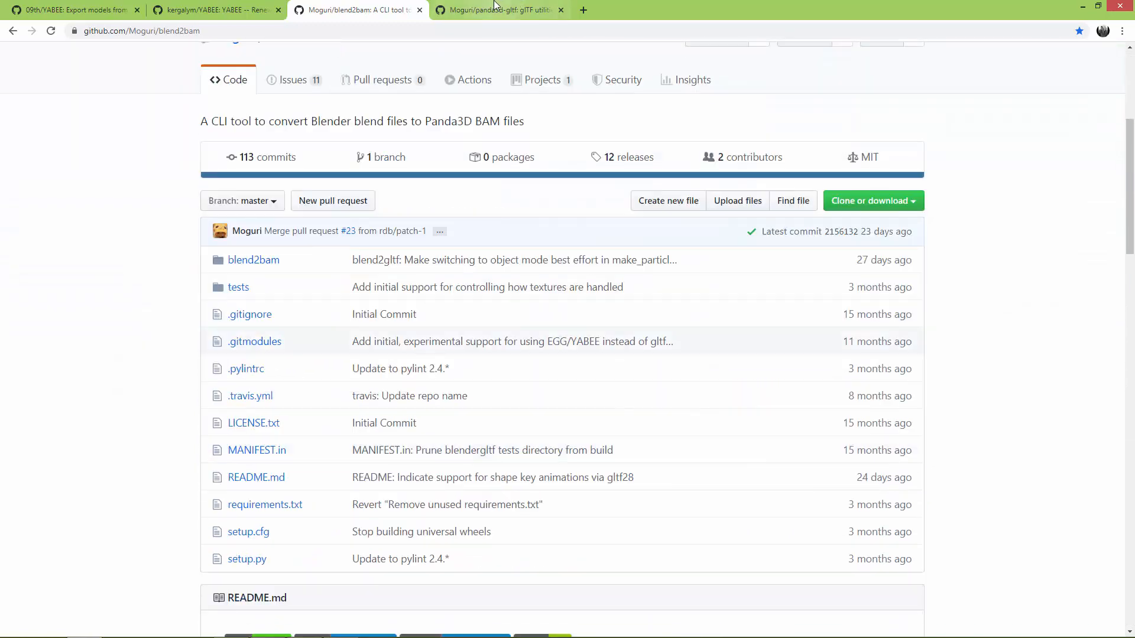
- Open the Moguri/panda3d-gltf repository and read its short description
{"action": "left_click", "coordinate": [494, 7]}
{"action": "scroll", "coordinate": [85, 416], "scroll_direction": "down", "scroll_amount": 3}
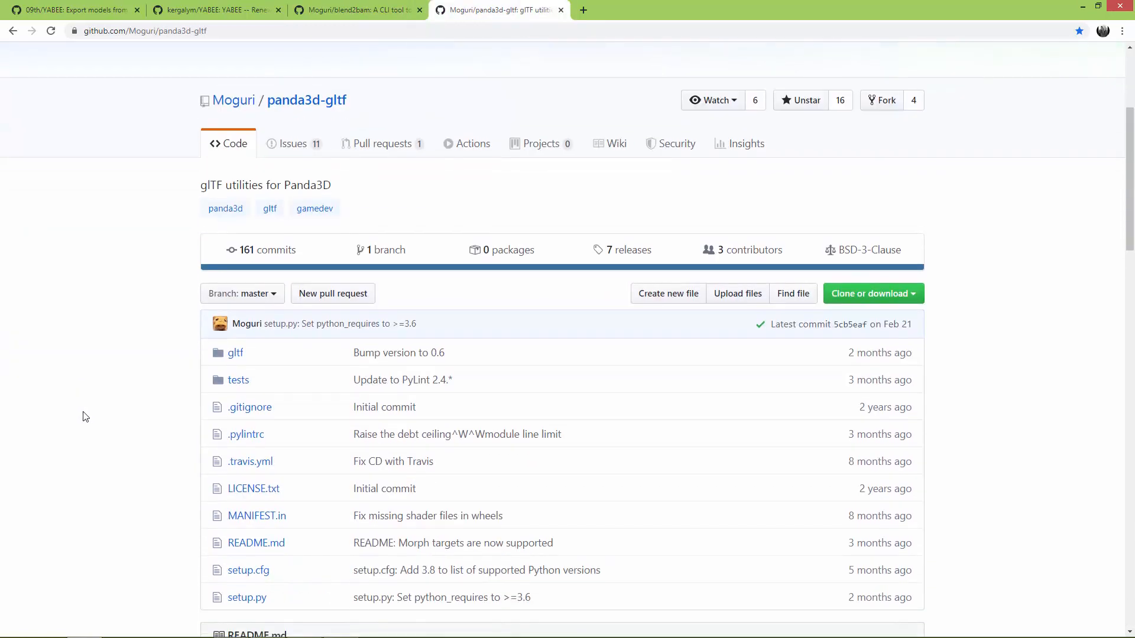
{"action": "scroll", "coordinate": [83, 414], "scroll_direction": "up", "scroll_amount": 1}
{"action": "left_click_drag", "start_coordinate": [201, 240], "coordinate": [329, 266]}
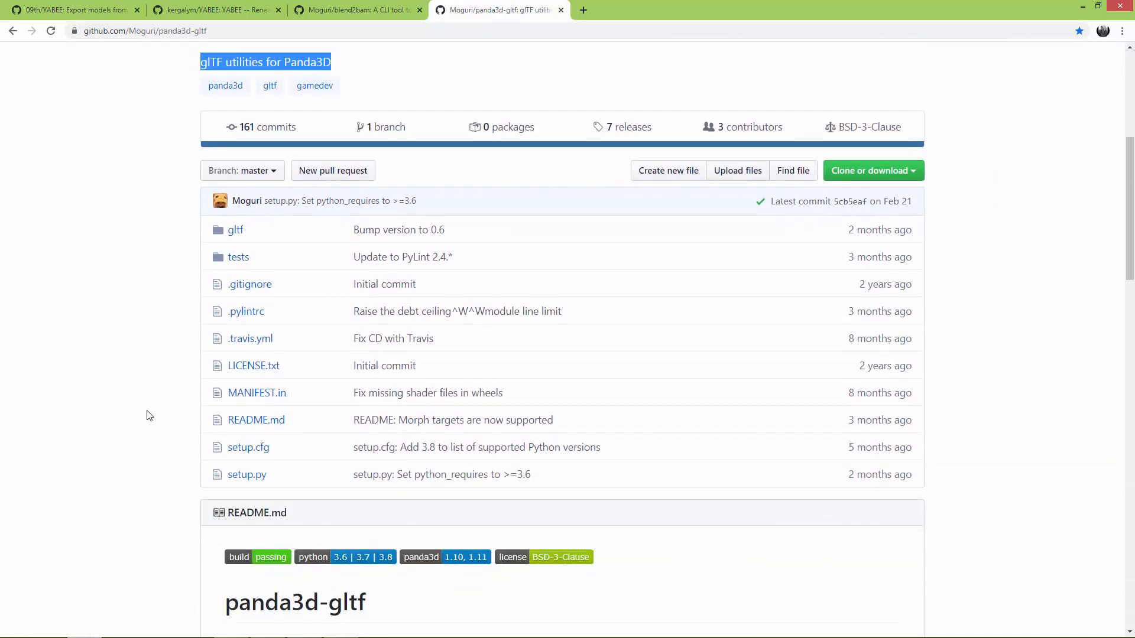
- Read the panda3d-gltf README's introduction on glTF loading and the long-term goal of a builtin C++ loader
{"action": "scroll", "coordinate": [149, 416], "scroll_direction": "down", "scroll_amount": 4}
{"action": "scroll", "coordinate": [313, 417], "scroll_direction": "down", "scroll_amount": 3}
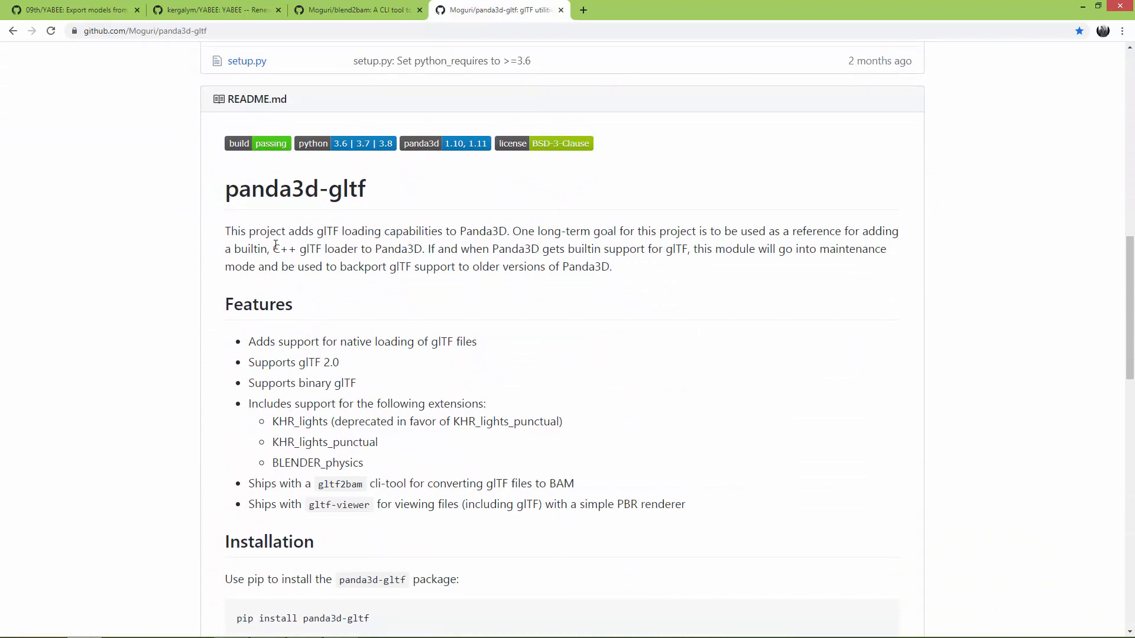
{"action": "left_click_drag", "start_coordinate": [237, 232], "coordinate": [515, 228]}
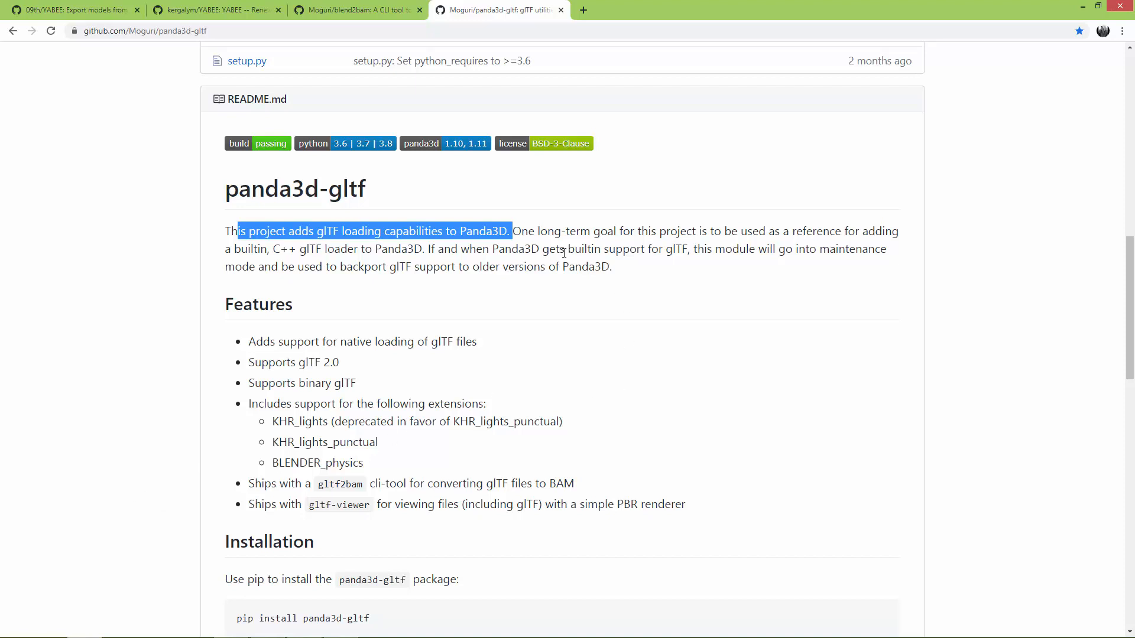
{"action": "left_click_drag", "start_coordinate": [520, 230], "coordinate": [892, 231]}
{"action": "left_click_drag", "start_coordinate": [231, 249], "coordinate": [425, 249]}
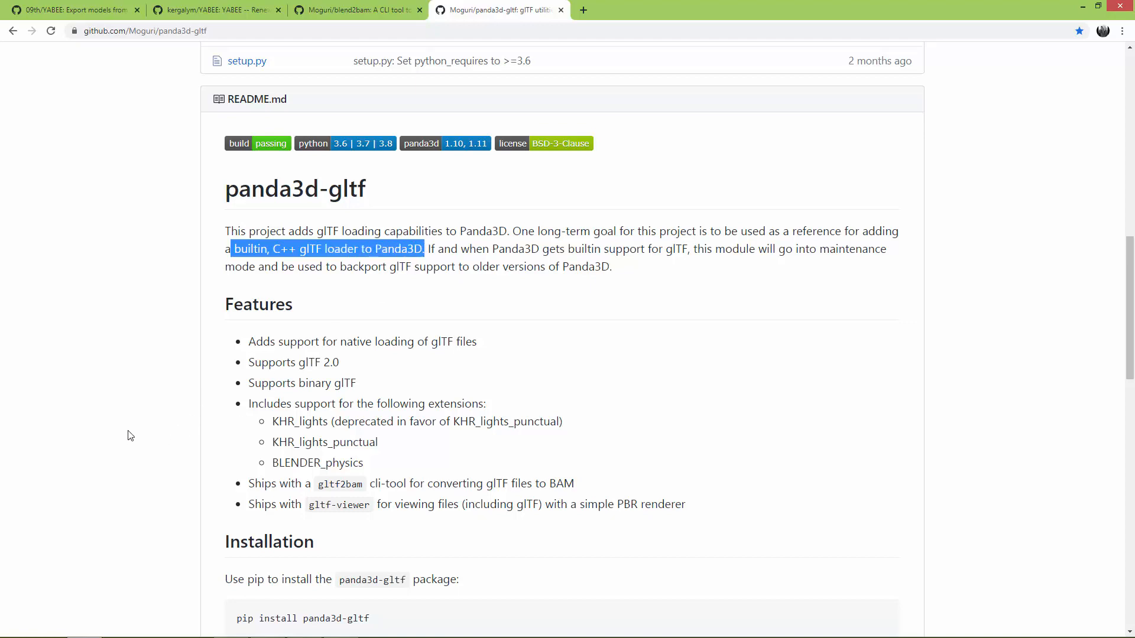
{"action": "scroll", "coordinate": [129, 435], "scroll_direction": "down", "scroll_amount": 6}
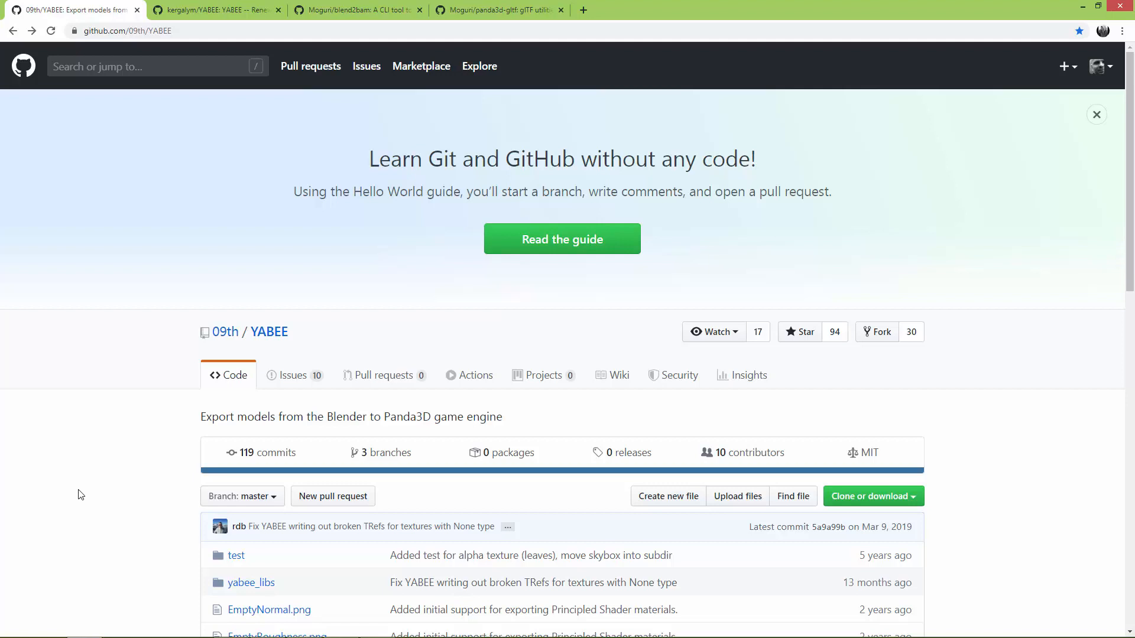
- Download the original 09th/YABEE repository as a ZIP archive and show the downloaded YABEE-master.zip in its folder
{"action": "scroll", "coordinate": [81, 494], "scroll_direction": "down", "scroll_amount": 5}
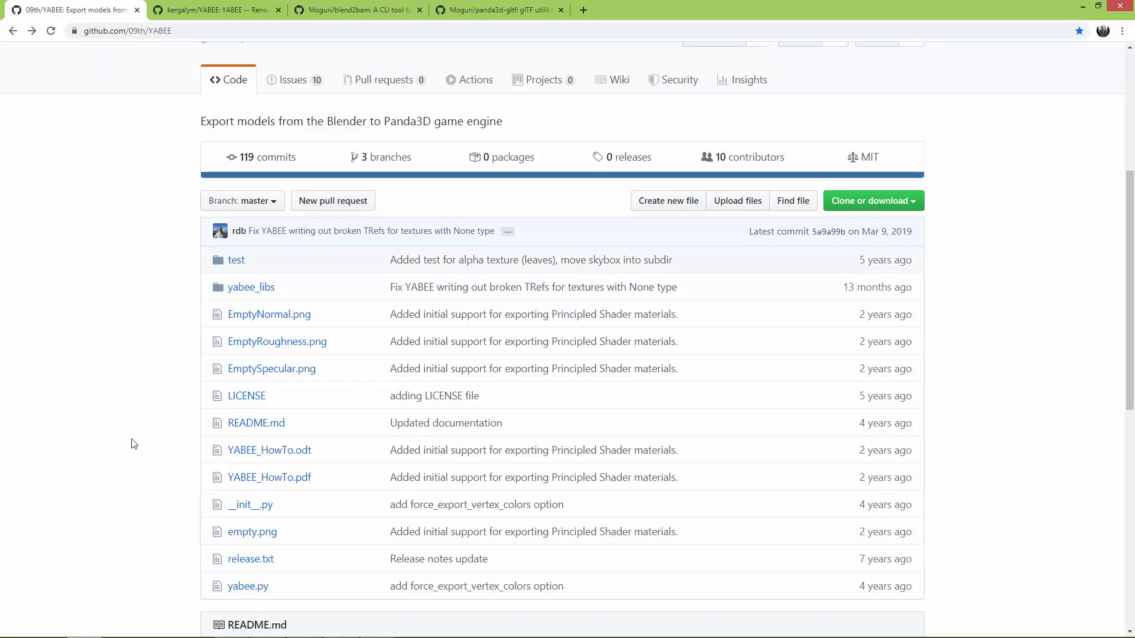
{"action": "left_click", "coordinate": [894, 202]}
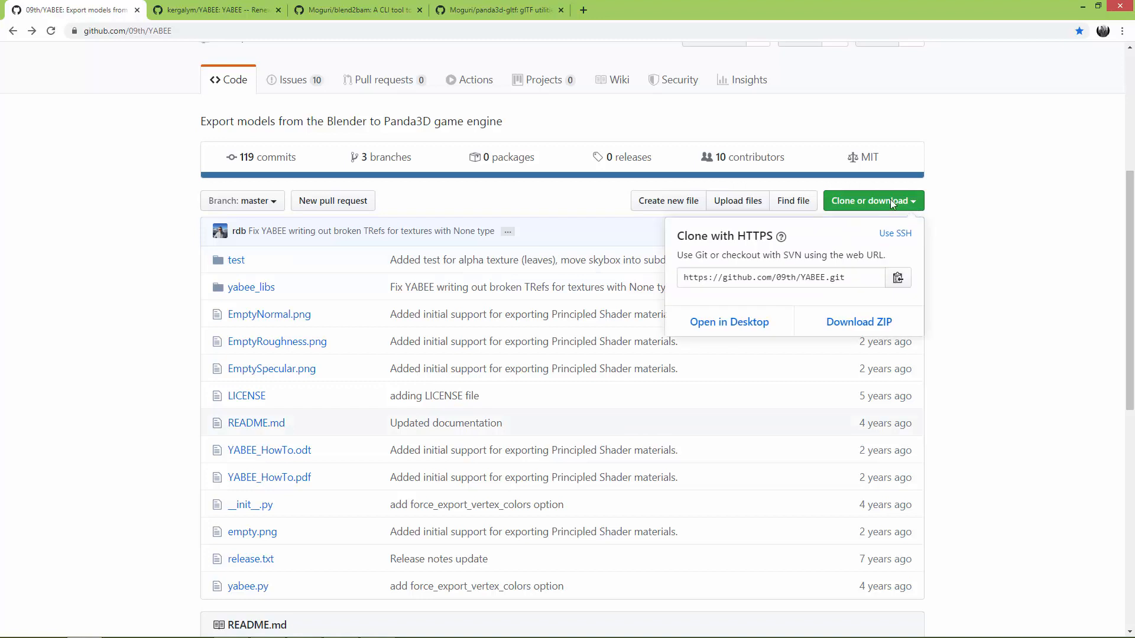
{"action": "left_click", "coordinate": [868, 329]}
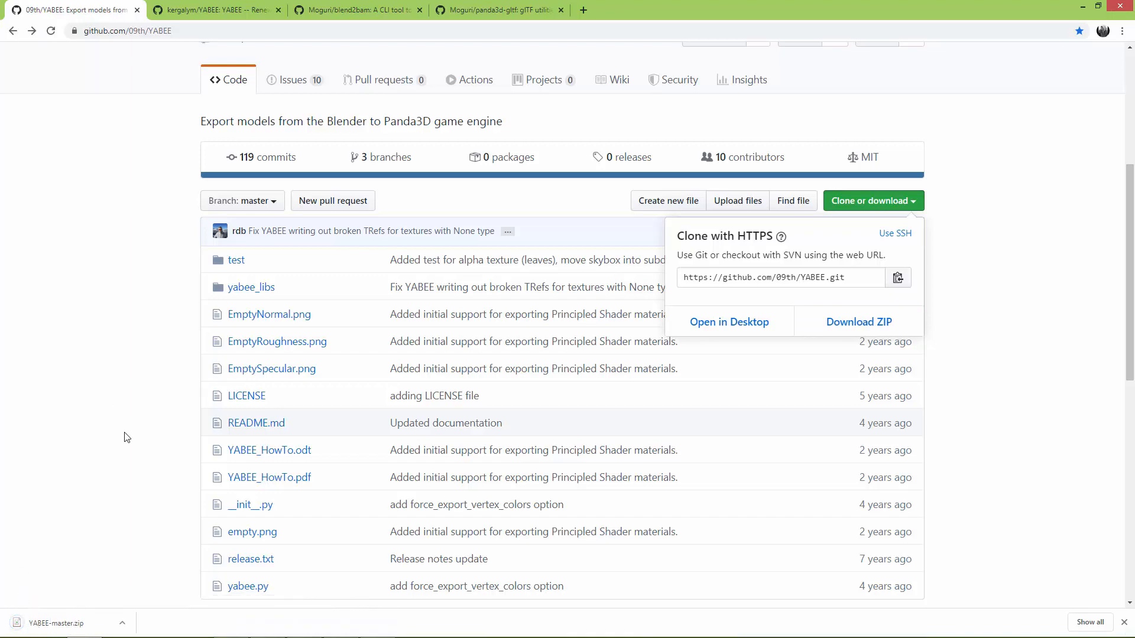
{"action": "scroll", "coordinate": [76, 536], "scroll_direction": "down", "scroll_amount": 3}
{"action": "right_click", "coordinate": [50, 624]}
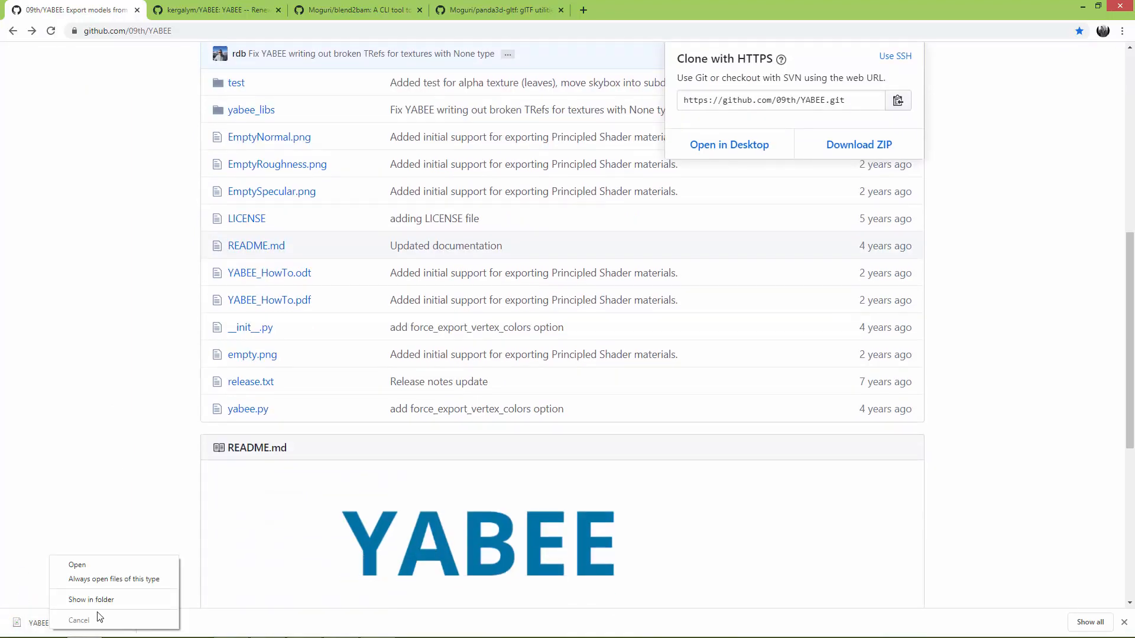
{"action": "left_click", "coordinate": [99, 606]}
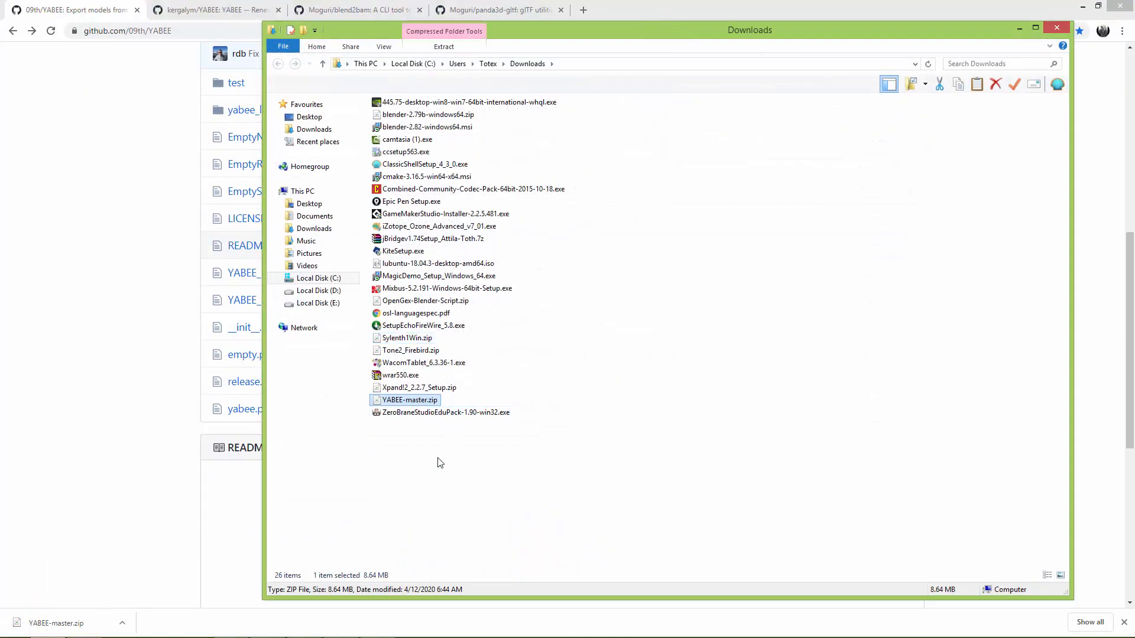
- Switch to Blender 2.79 and bring up the file browser for installing an add-on from file in the user preferences, cancelling it
{"action": "left_click", "coordinate": [396, 402]}
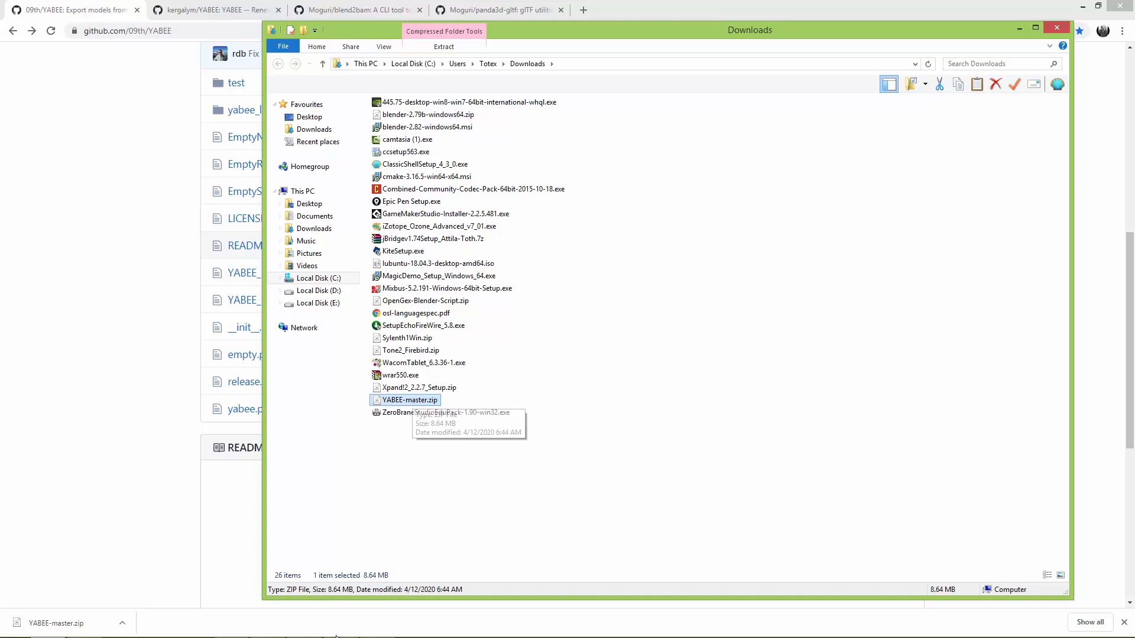
{"action": "left_click", "coordinate": [378, 626]}
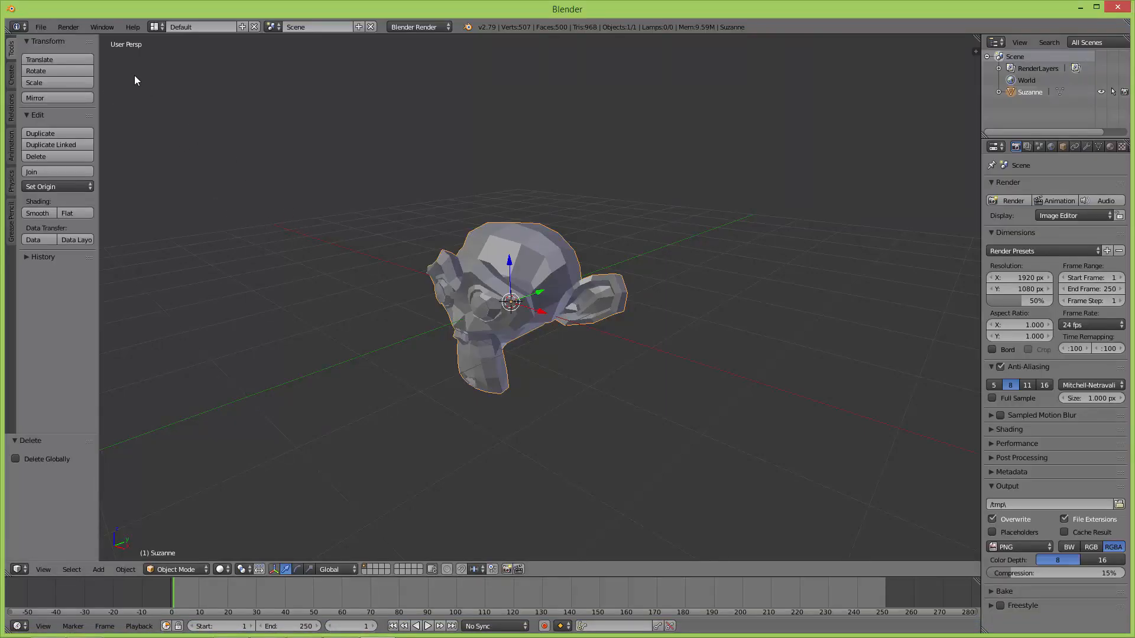
{"action": "left_click", "coordinate": [43, 27]}
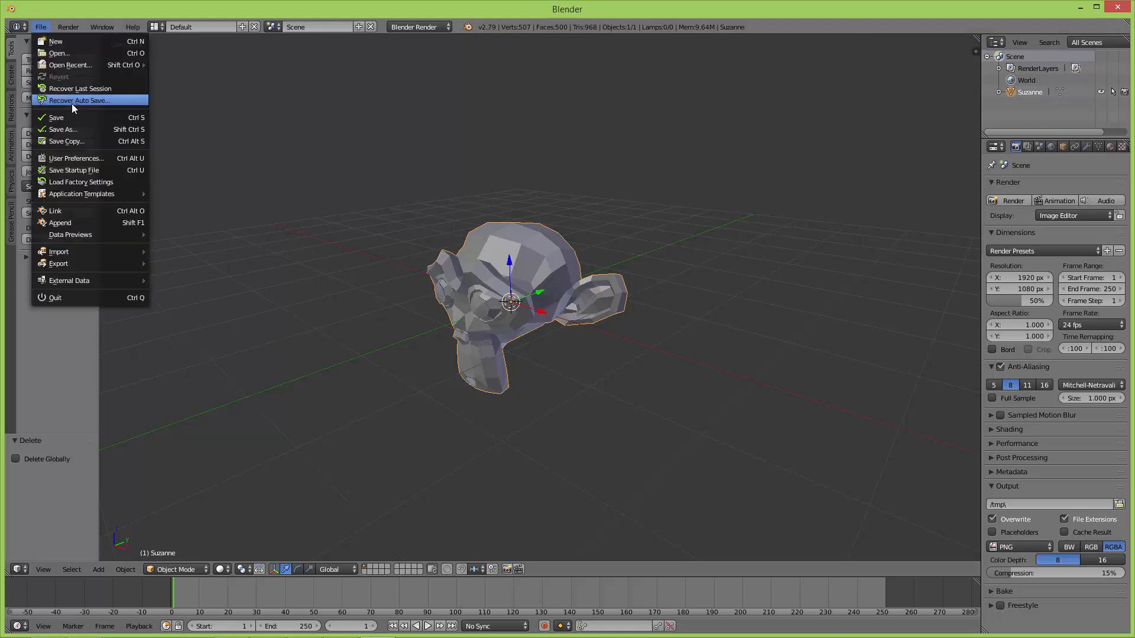
{"action": "left_click", "coordinate": [67, 159]}
{"action": "left_click_drag", "start_coordinate": [332, 28], "coordinate": [571, 68]}
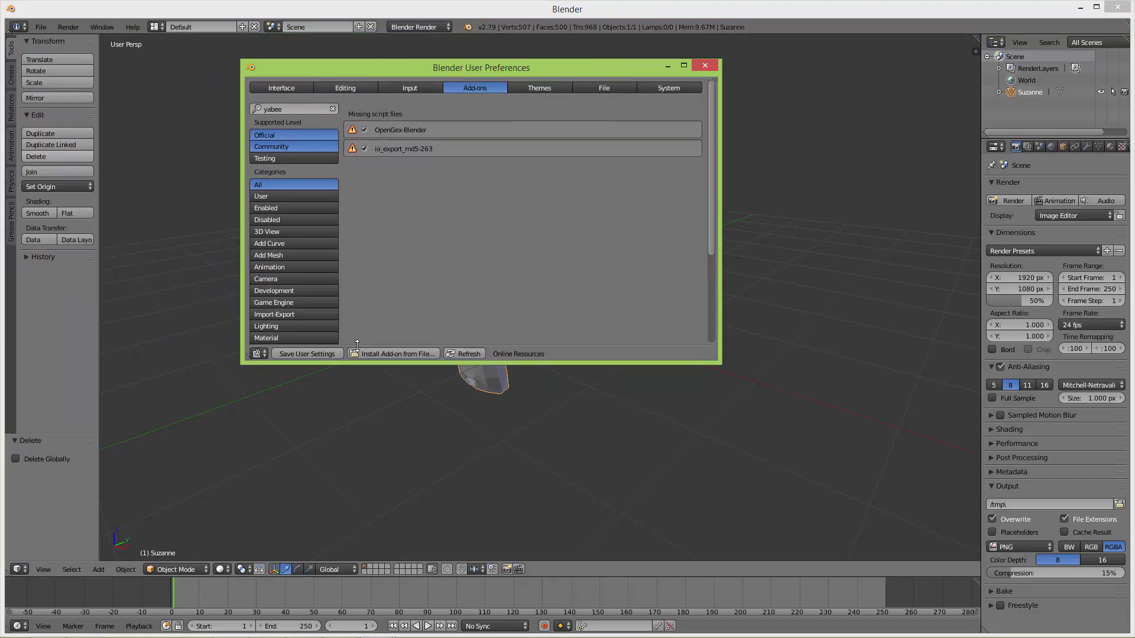
{"action": "left_click", "coordinate": [406, 357]}
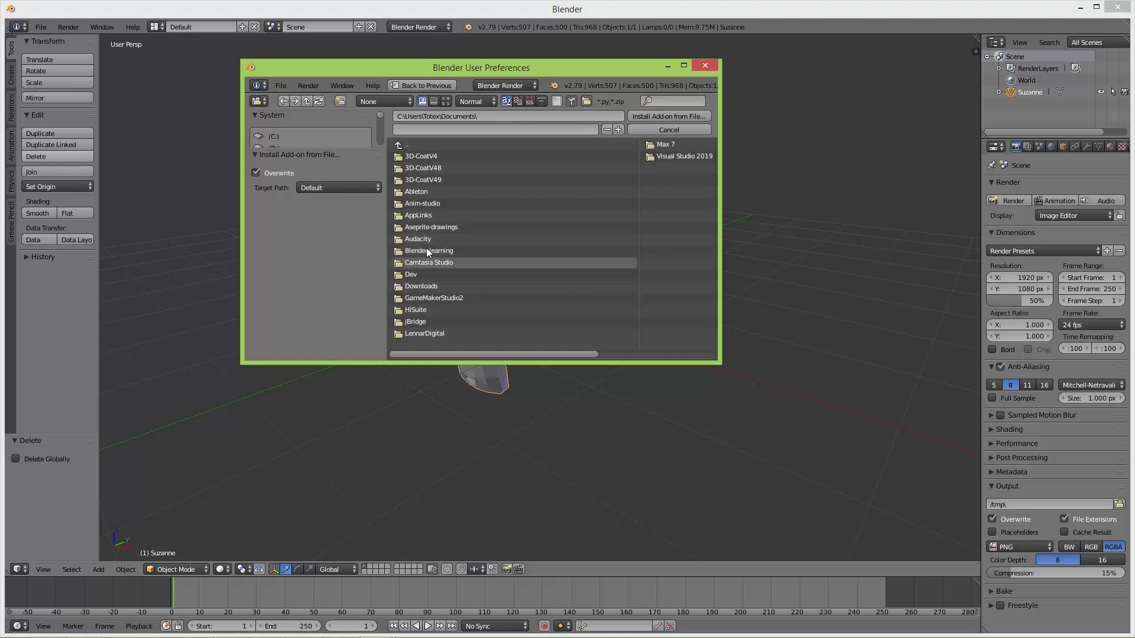
{"action": "left_click", "coordinate": [673, 129]}
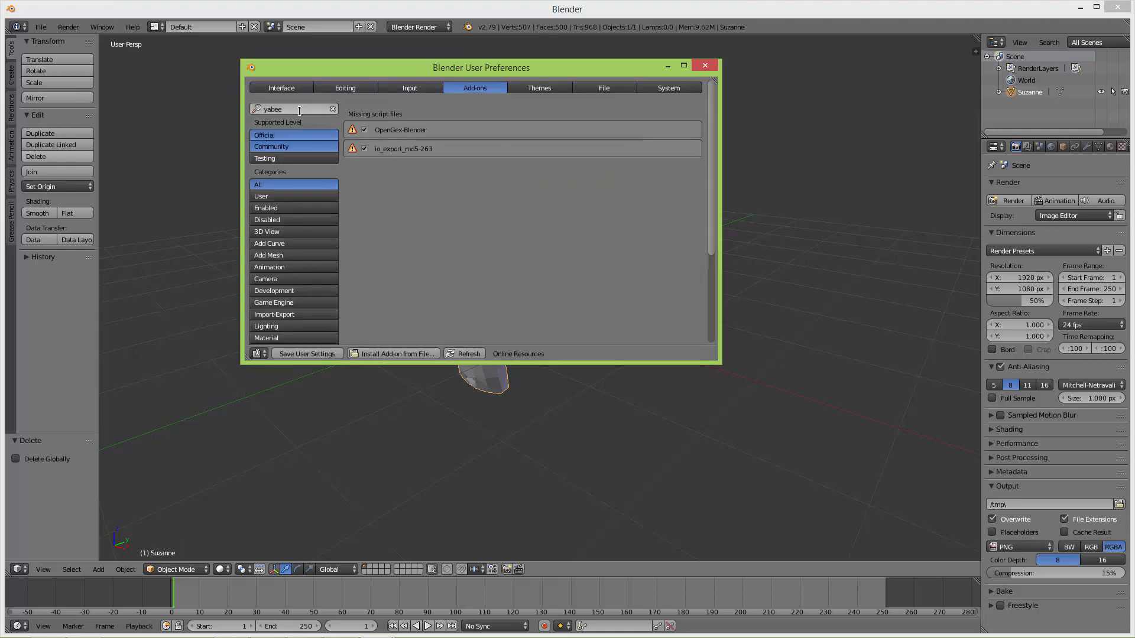
- Search the add-ons for "egg", view the details of the Panda3d EGG format add-on, and close the preferences
{"action": "left_click", "coordinate": [270, 109]}
{"action": "type", "text": "egg"}
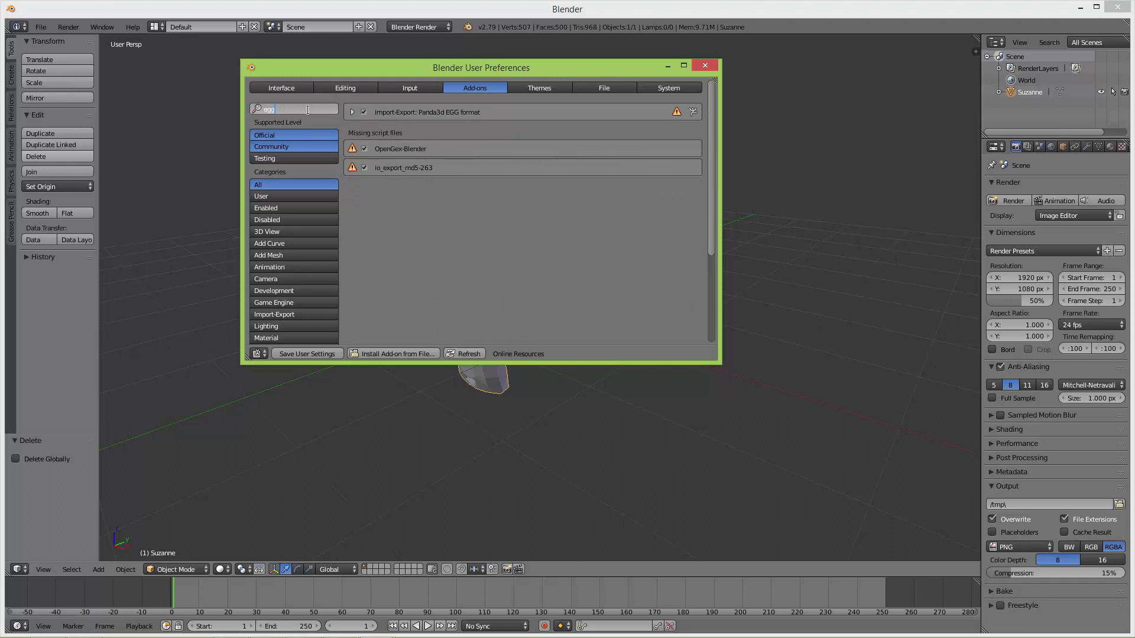
{"action": "left_click", "coordinate": [352, 112]}
{"action": "left_click", "coordinate": [353, 113]}
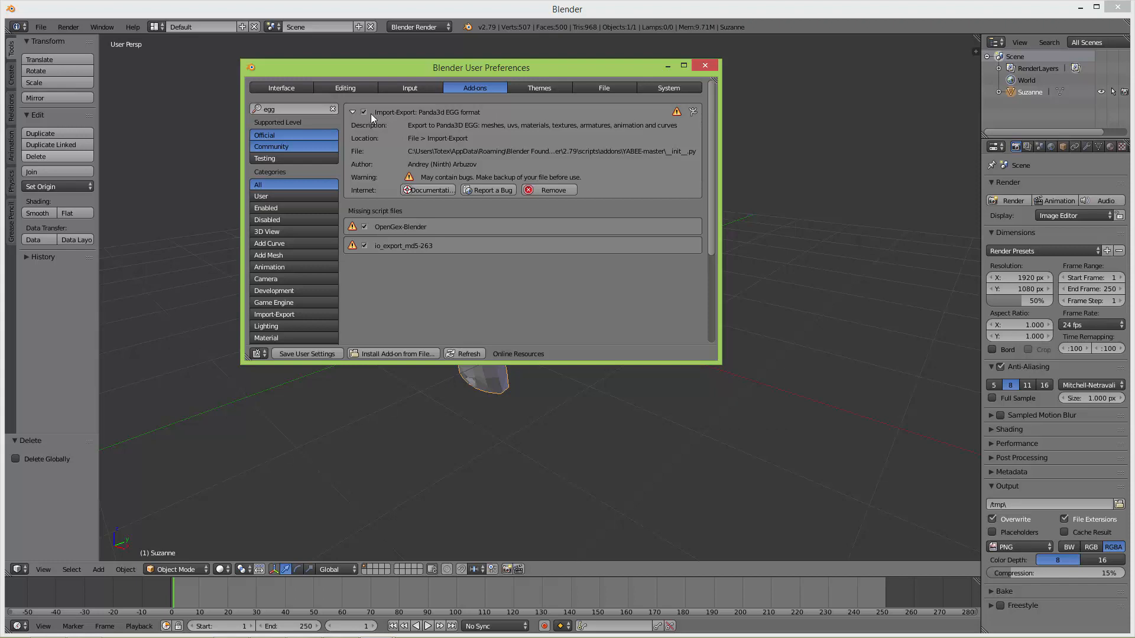
{"action": "left_click", "coordinate": [704, 66]}
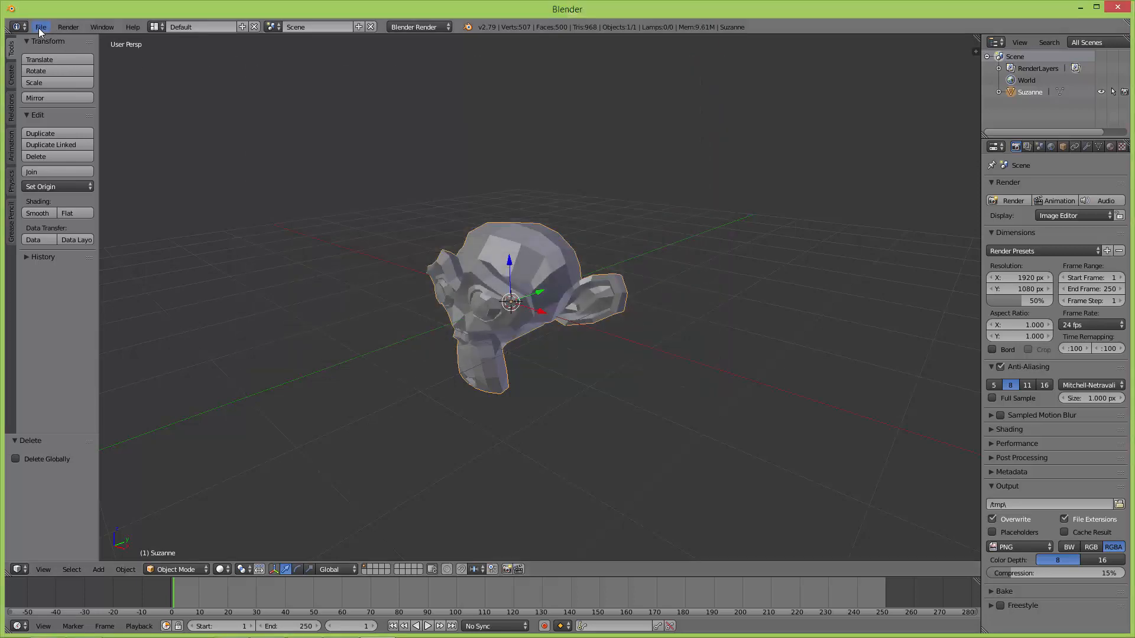
- Start a Panda3D (.egg) export of the monkey into the desktop folder My-Egg-Models with the file name model1
{"action": "left_click", "coordinate": [39, 27]}
{"action": "mouse_move", "coordinate": [66, 264]}
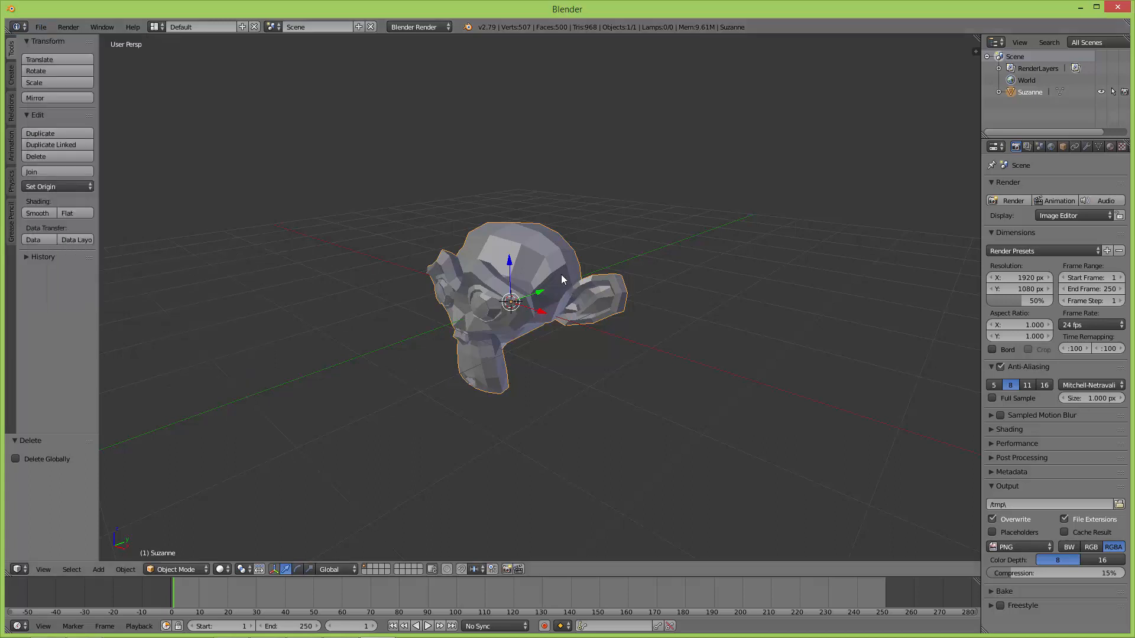
{"action": "left_click", "coordinate": [41, 27]}
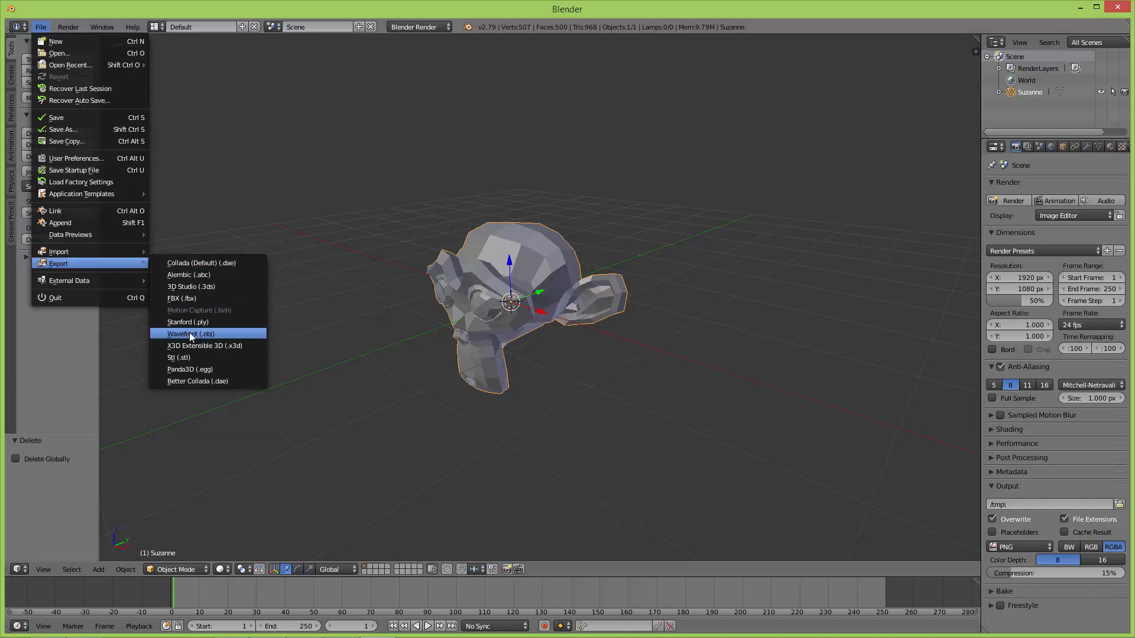
{"action": "left_click", "coordinate": [189, 369]}
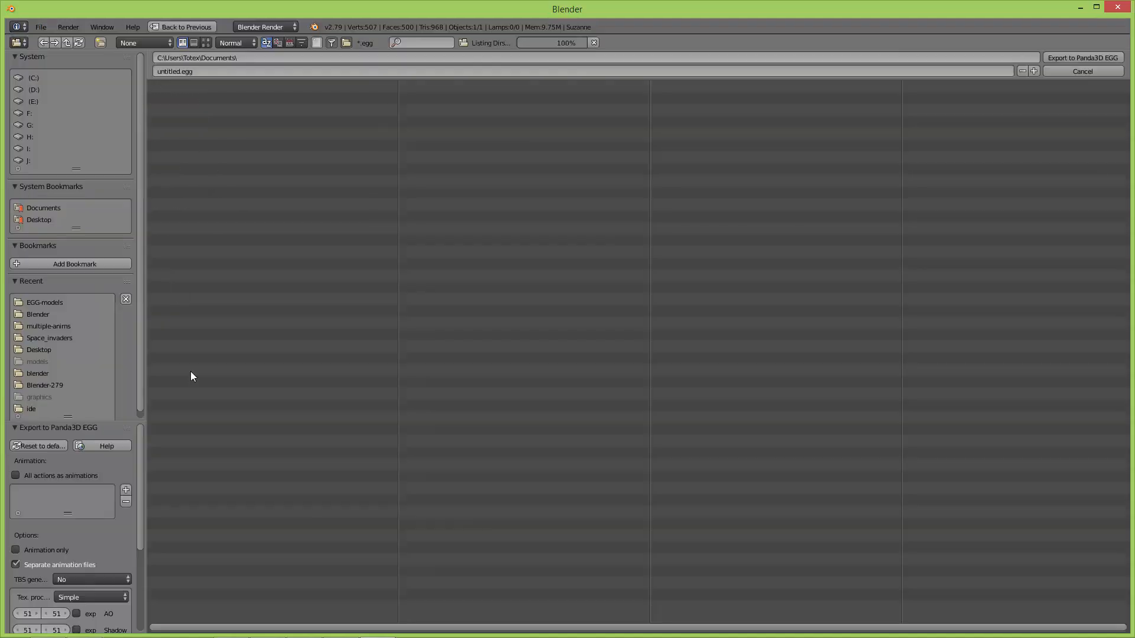
{"action": "left_click", "coordinate": [47, 221]}
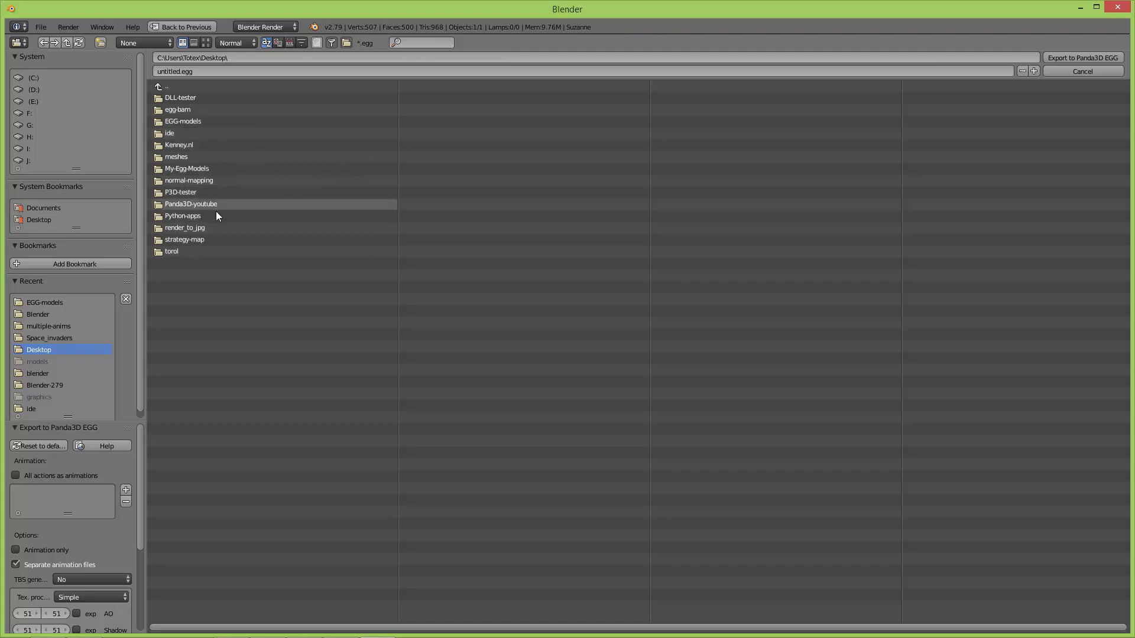
{"action": "left_click", "coordinate": [187, 168]}
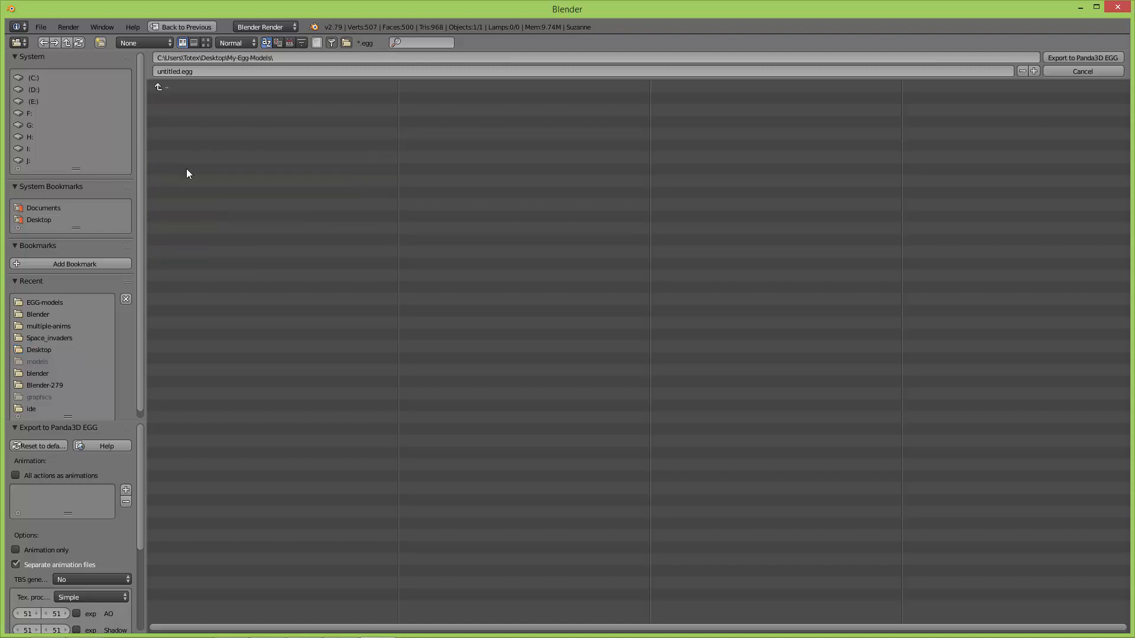
{"action": "left_click", "coordinate": [188, 73]}
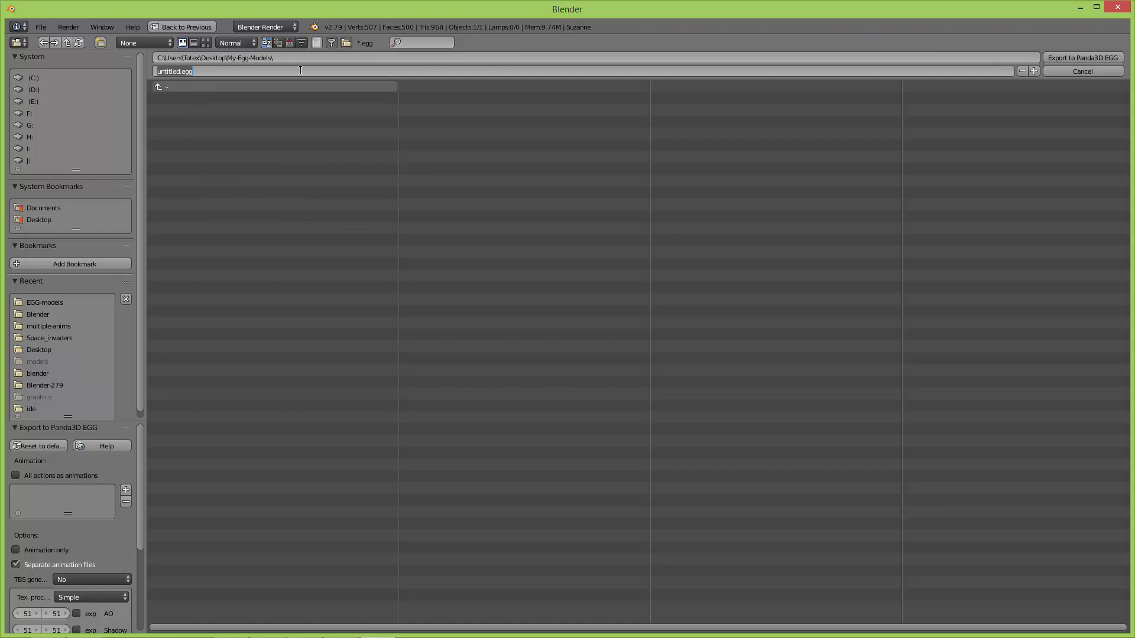
{"action": "type", "text": "model1"}
{"action": "key", "text": "Return"}
- Look through the Panda3D EGG export options and export the model with the existing settings
{"action": "left_click_drag", "start_coordinate": [142, 479], "coordinate": [145, 513]}
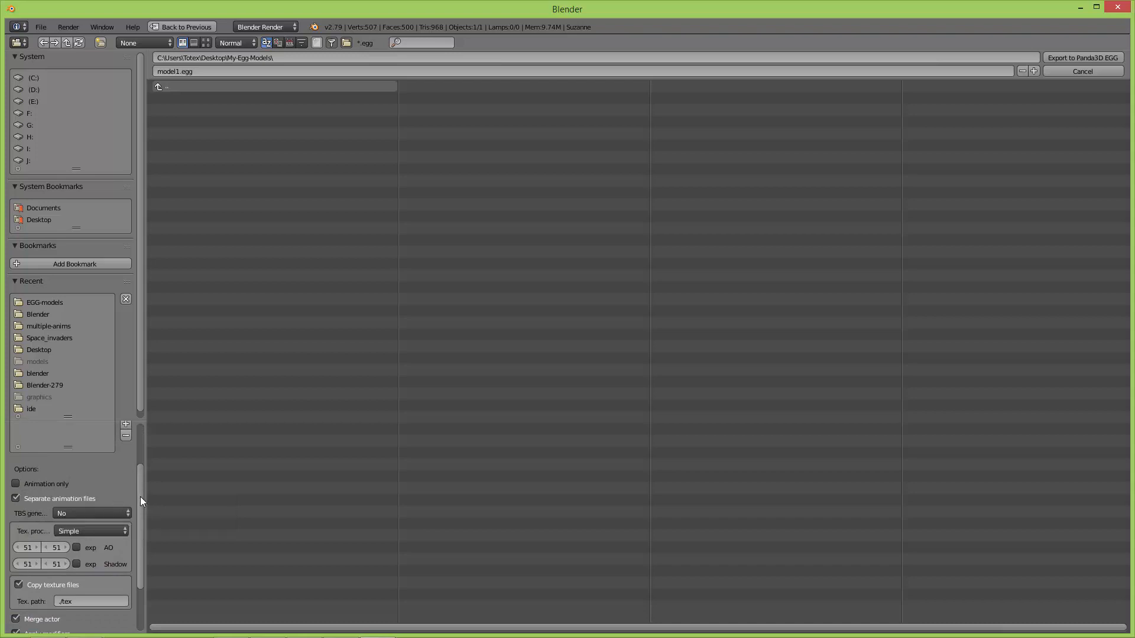
{"action": "left_click_drag", "start_coordinate": [140, 497], "coordinate": [134, 552]}
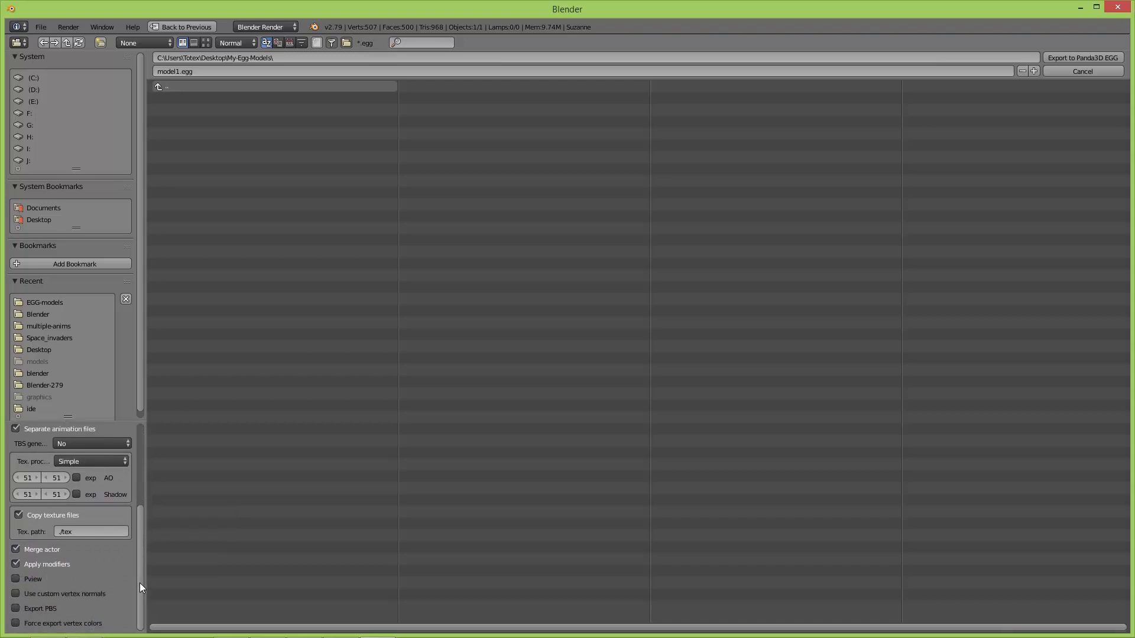
{"action": "left_click_drag", "start_coordinate": [141, 586], "coordinate": [142, 492]}
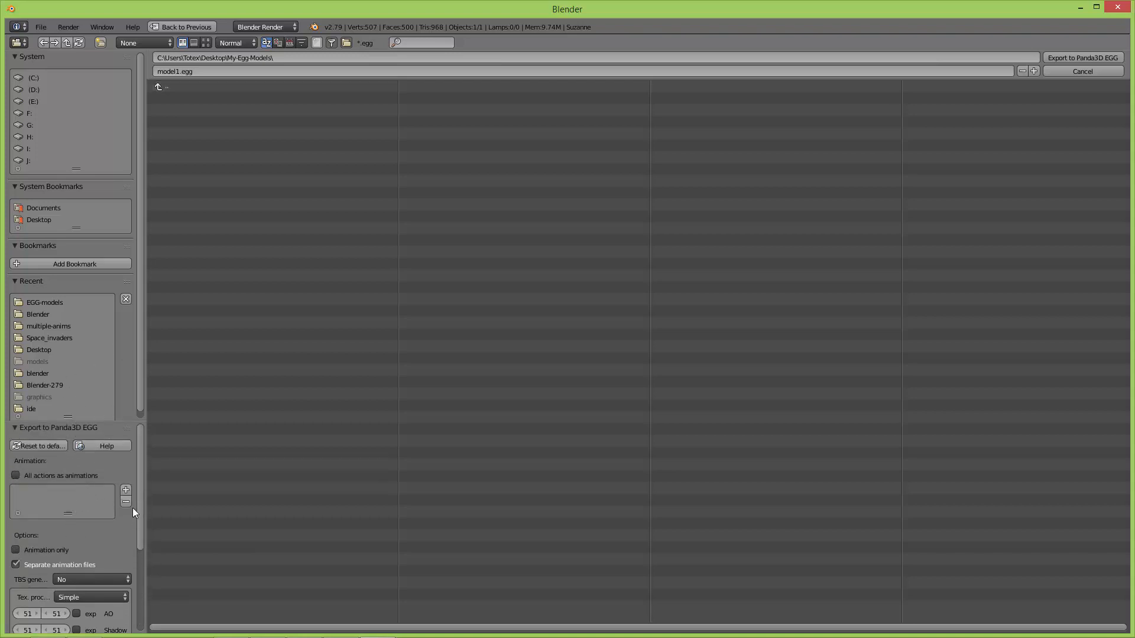
{"action": "left_click", "coordinate": [1054, 58]}
- Minimize the open windows and open the My-Egg-Models folder on the desktop
{"action": "left_click", "coordinate": [1081, 9]}
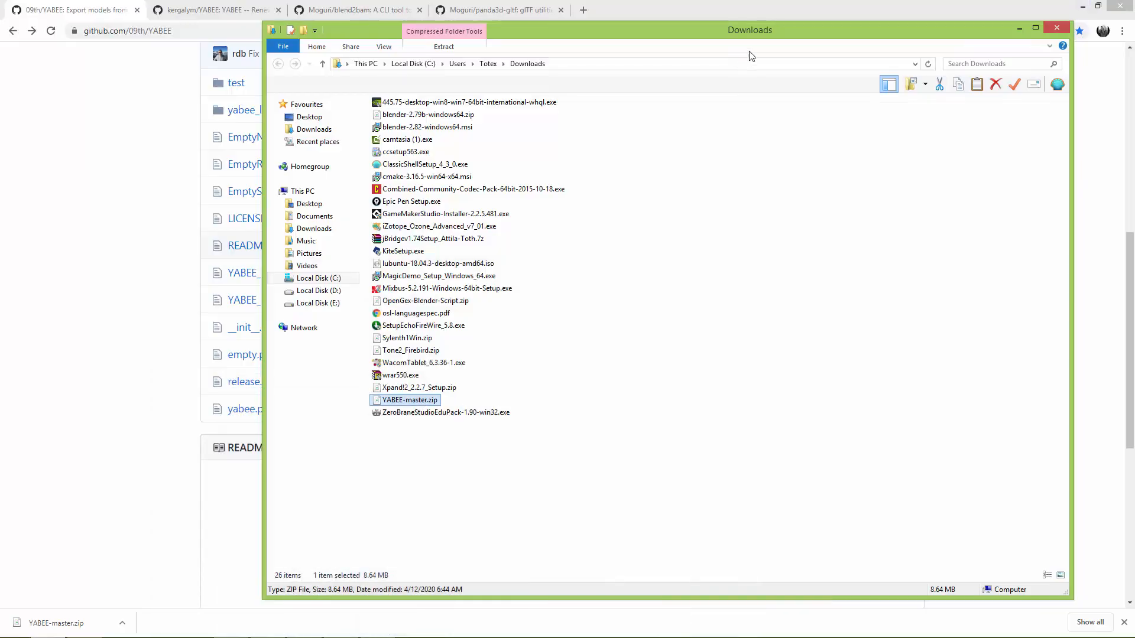
{"action": "left_click", "coordinate": [1014, 2]}
{"action": "left_click", "coordinate": [1084, 10]}
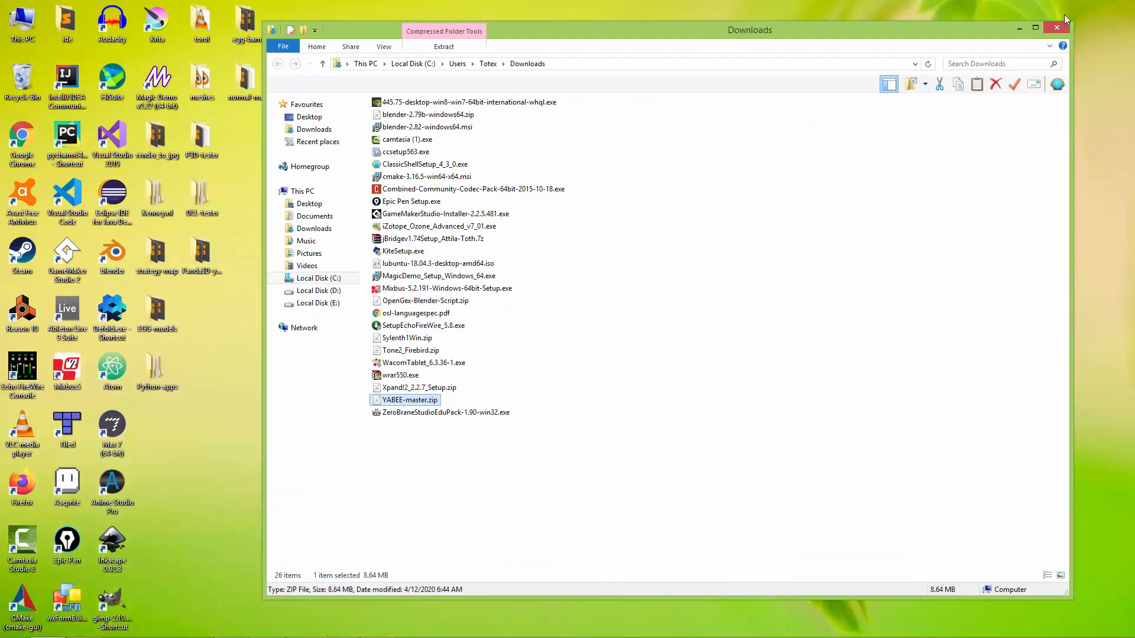
{"action": "left_click", "coordinate": [1022, 27]}
{"action": "double_click", "coordinate": [470, 198]}
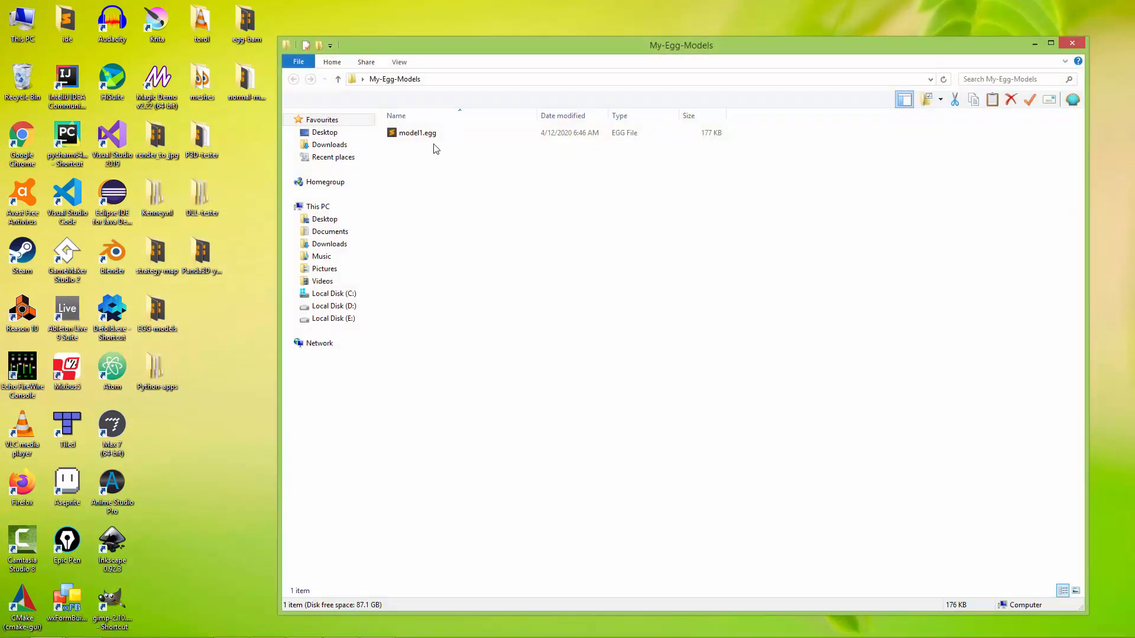
- Open model1.egg in Sublime Text, examine its coordinate system, transform and vertex data, and minimize the editor and folder windows
{"action": "left_click", "coordinate": [418, 136]}
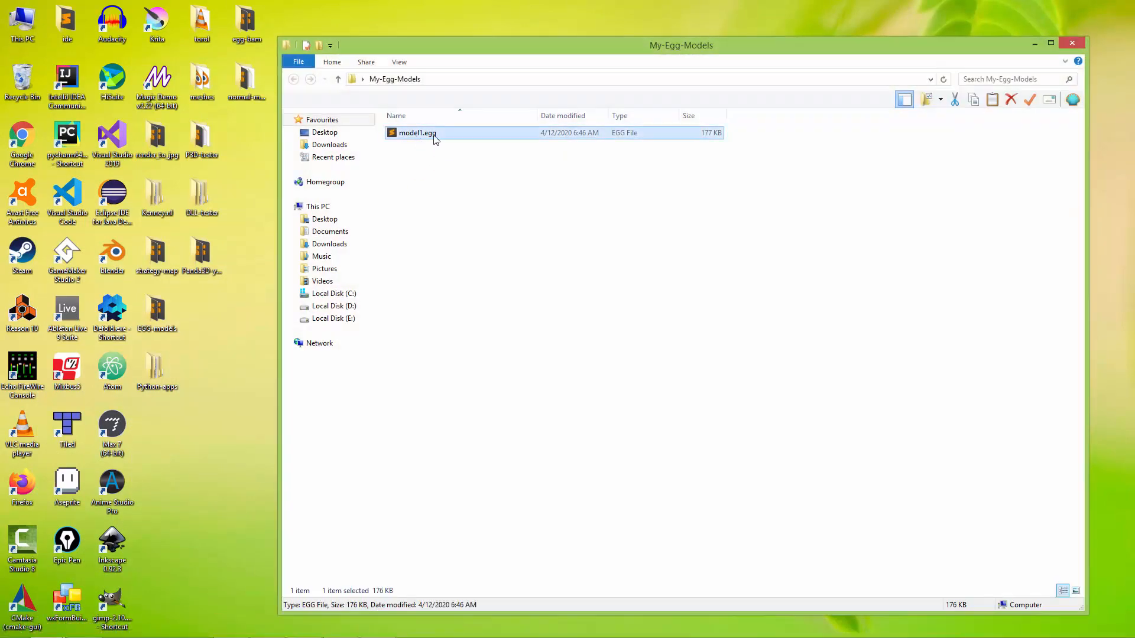
{"action": "double_click", "coordinate": [434, 136]}
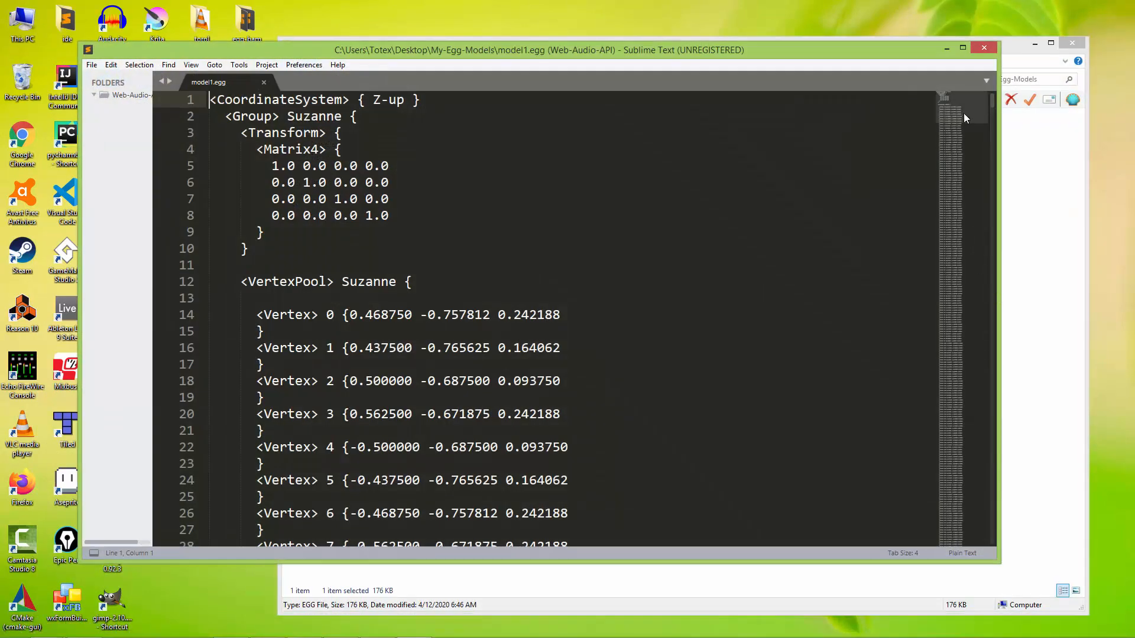
{"action": "mouse_move", "coordinate": [964, 116]}
{"action": "left_mouse_down"}
{"action": "mouse_move", "coordinate": [927, 483]}
{"action": "mouse_move", "coordinate": [948, 534]}
{"action": "mouse_move", "coordinate": [965, 408]}
{"action": "mouse_move", "coordinate": [963, 94]}
{"action": "left_mouse_up"}
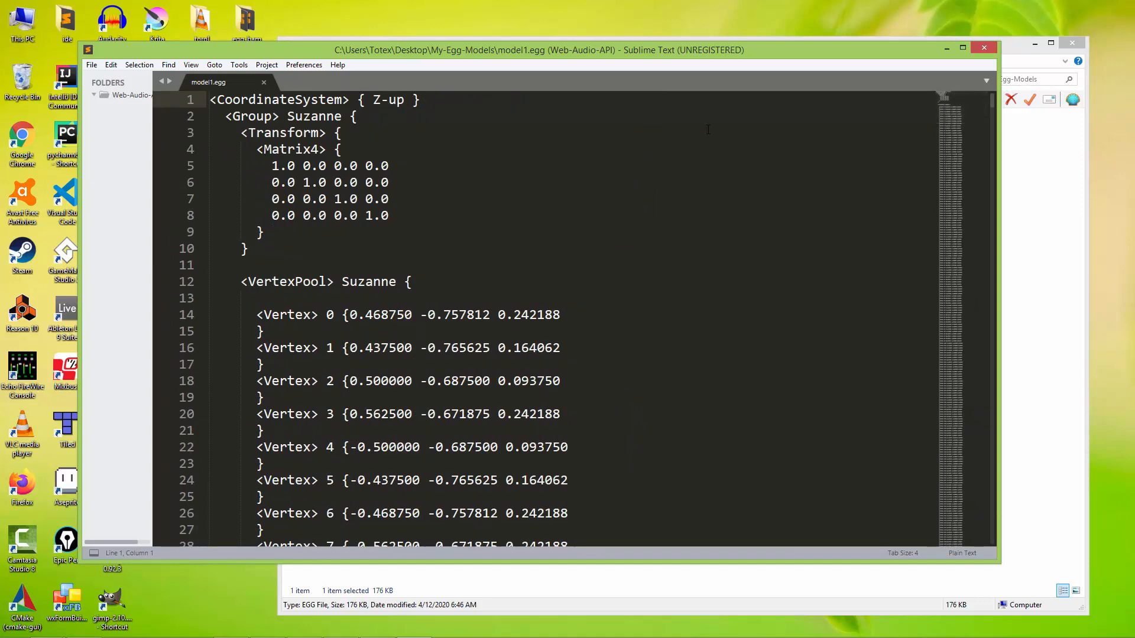
{"action": "left_click", "coordinate": [947, 48]}
{"action": "left_click", "coordinate": [1035, 45]}
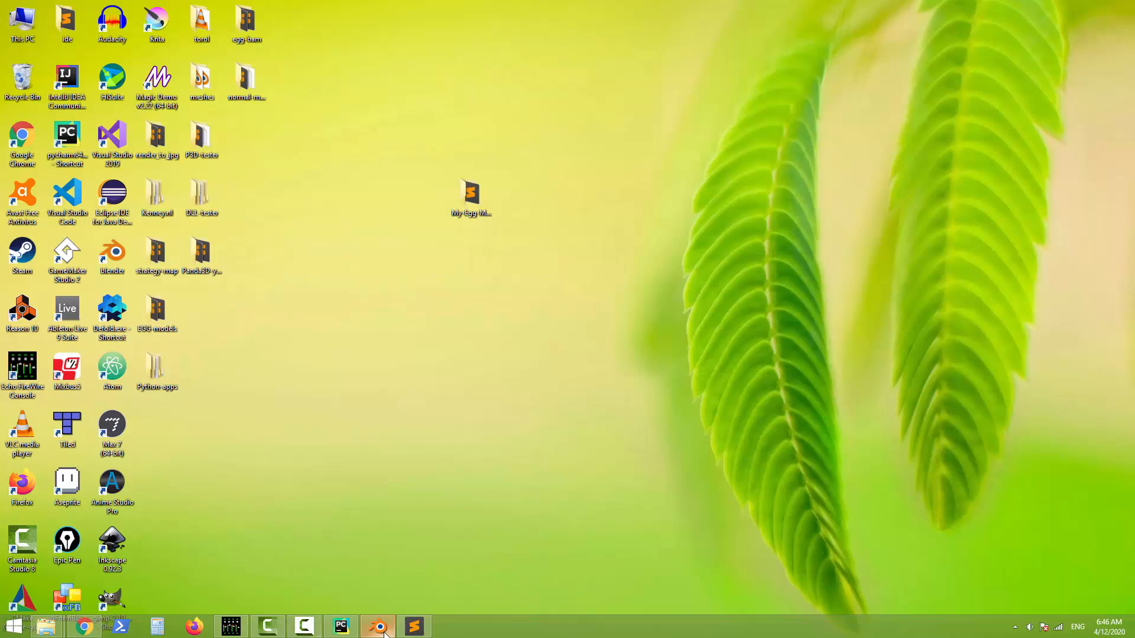
- Quit Blender 2.79 without saving, launch Blender 2.80 from the desktop, and dismiss its splash screen
{"action": "left_click", "coordinate": [381, 628]}
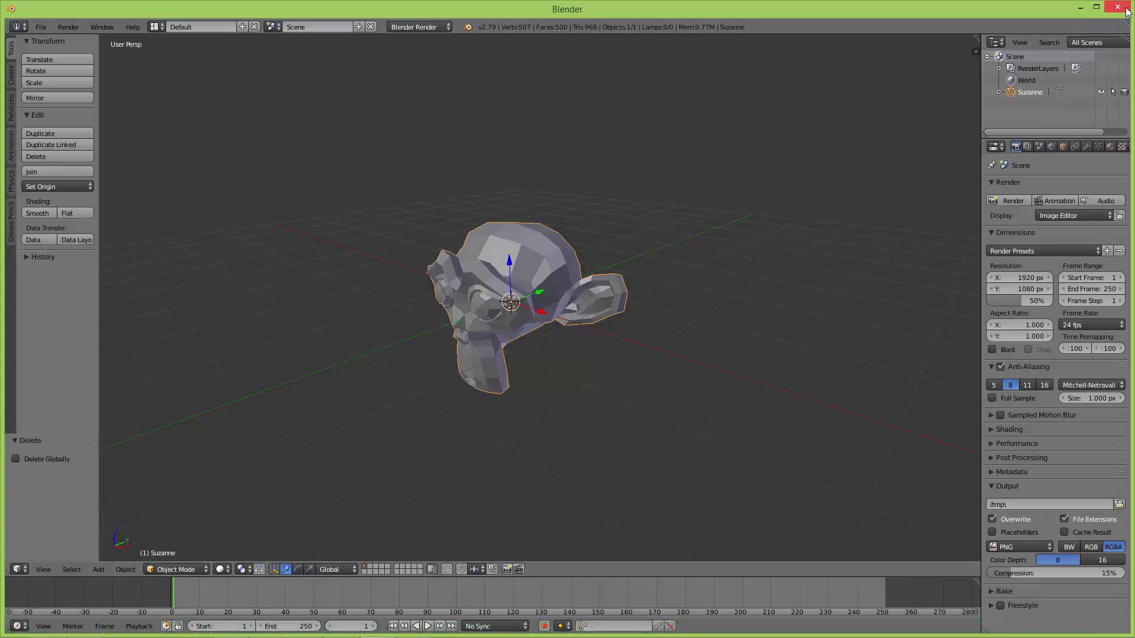
{"action": "left_click", "coordinate": [1124, 9]}
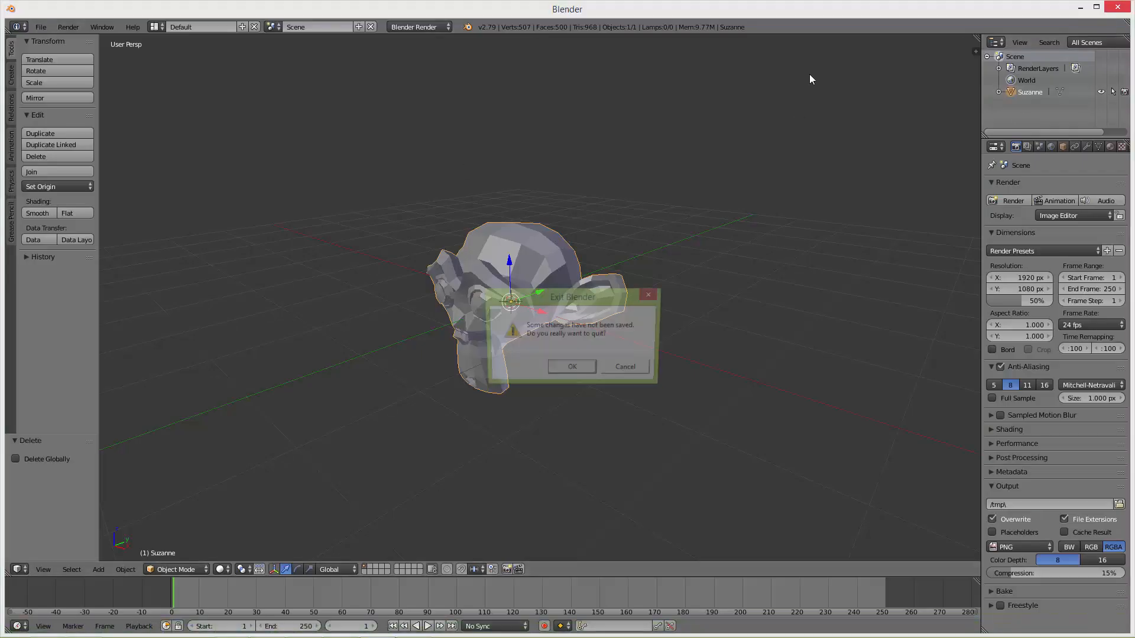
{"action": "left_click", "coordinate": [584, 370]}
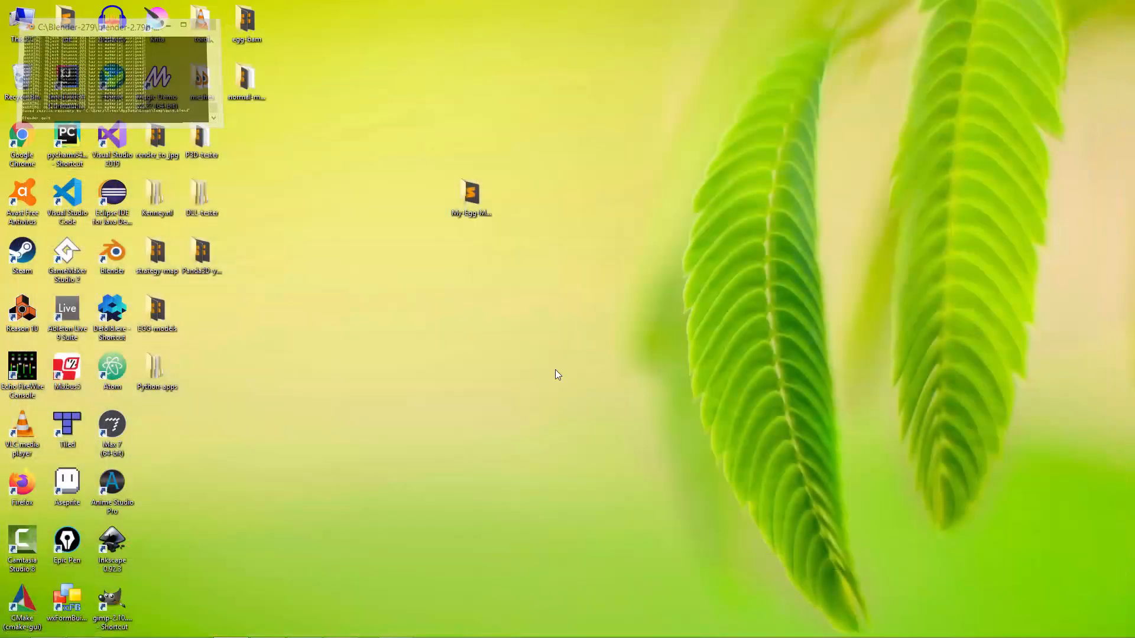
{"action": "double_click", "coordinate": [131, 263]}
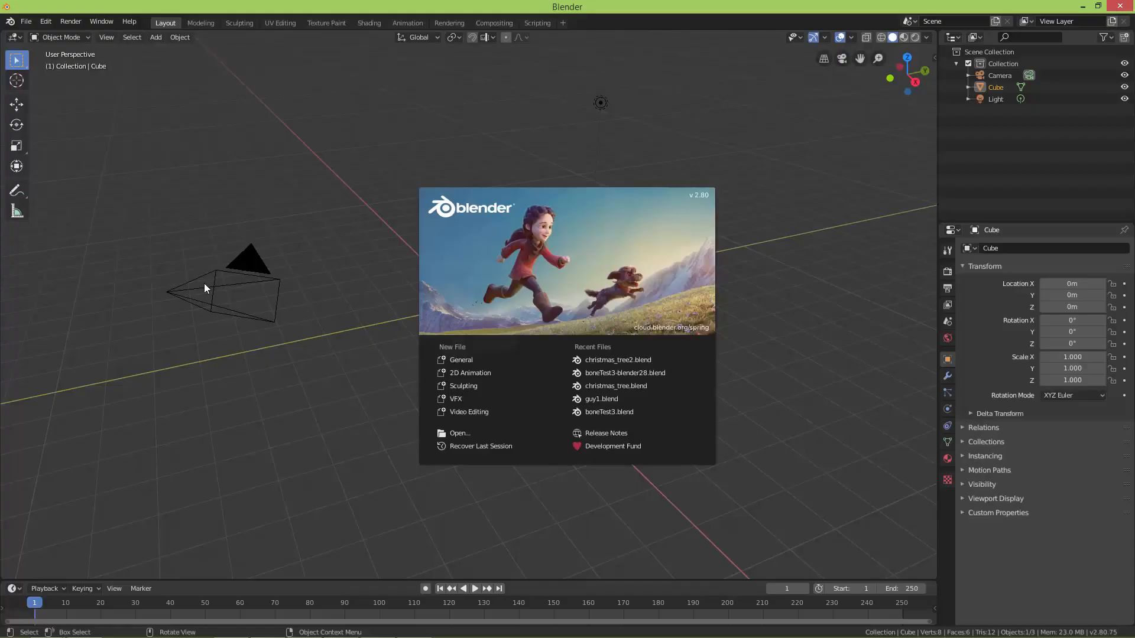
{"action": "left_click", "coordinate": [324, 441]}
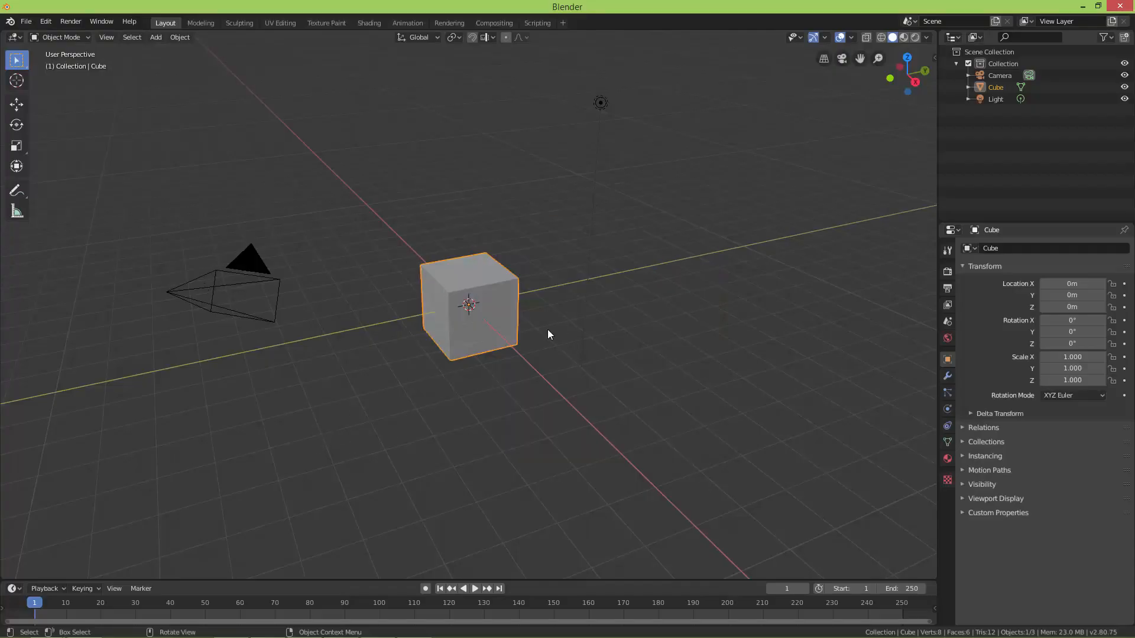
- Replace the default cube with a Monkey mesh
{"action": "key", "text": "x"}
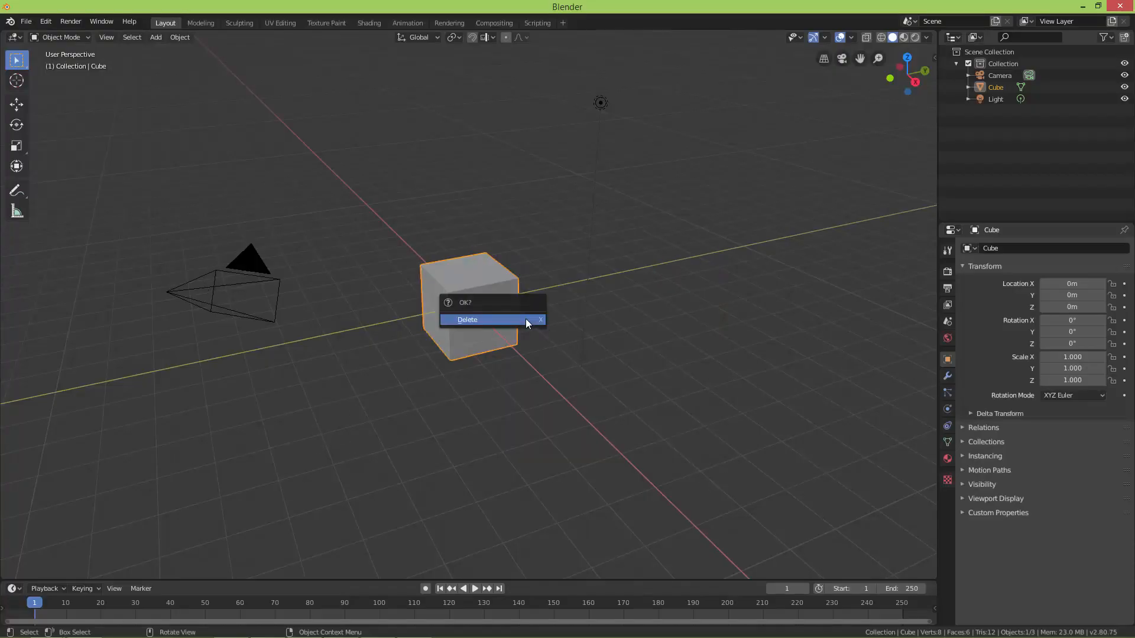
{"action": "left_click", "coordinate": [527, 320]}
{"action": "key", "text": "shift+a"}
{"action": "mouse_move", "coordinate": [526, 320]}
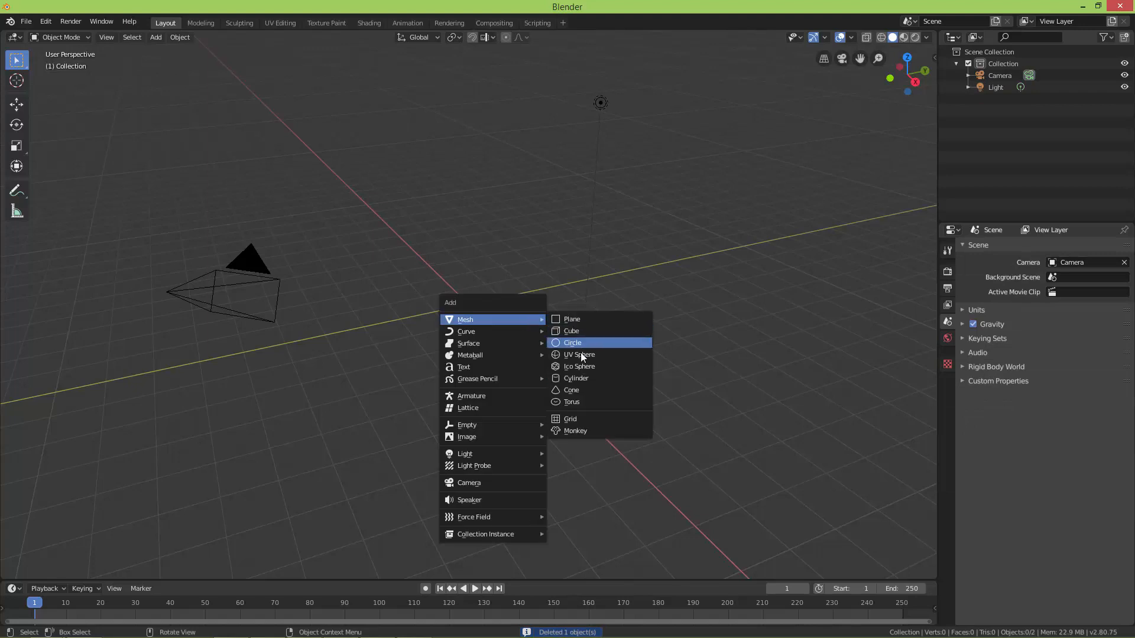
{"action": "left_click", "coordinate": [576, 431]}
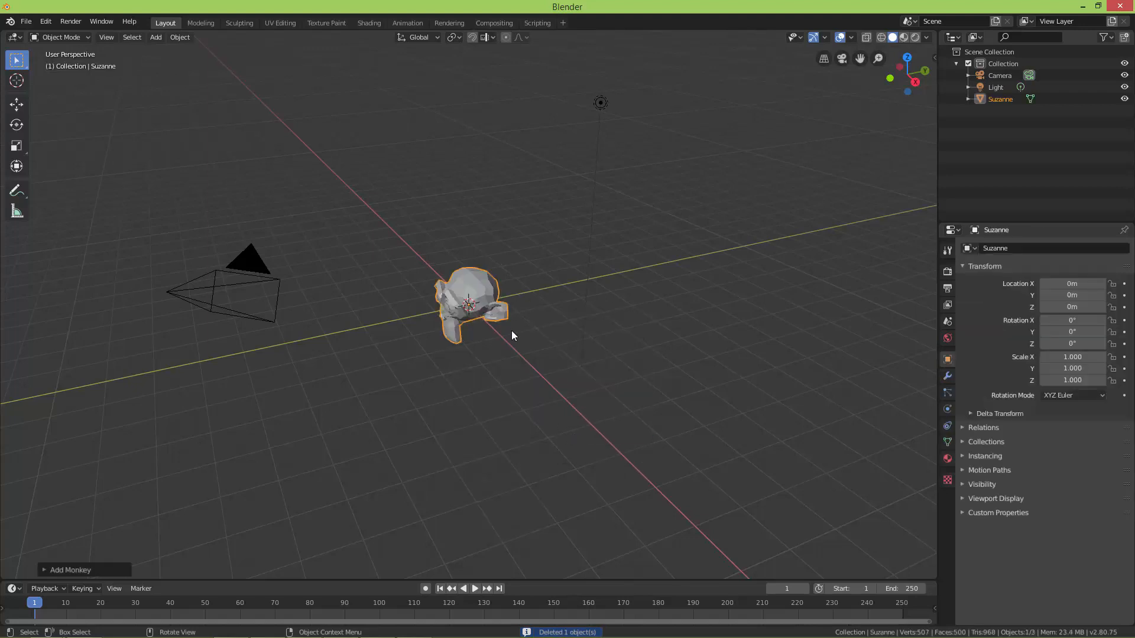
- Delete the default light and camera from the scene
{"action": "left_click", "coordinate": [602, 105]}
{"action": "key", "text": "x"}
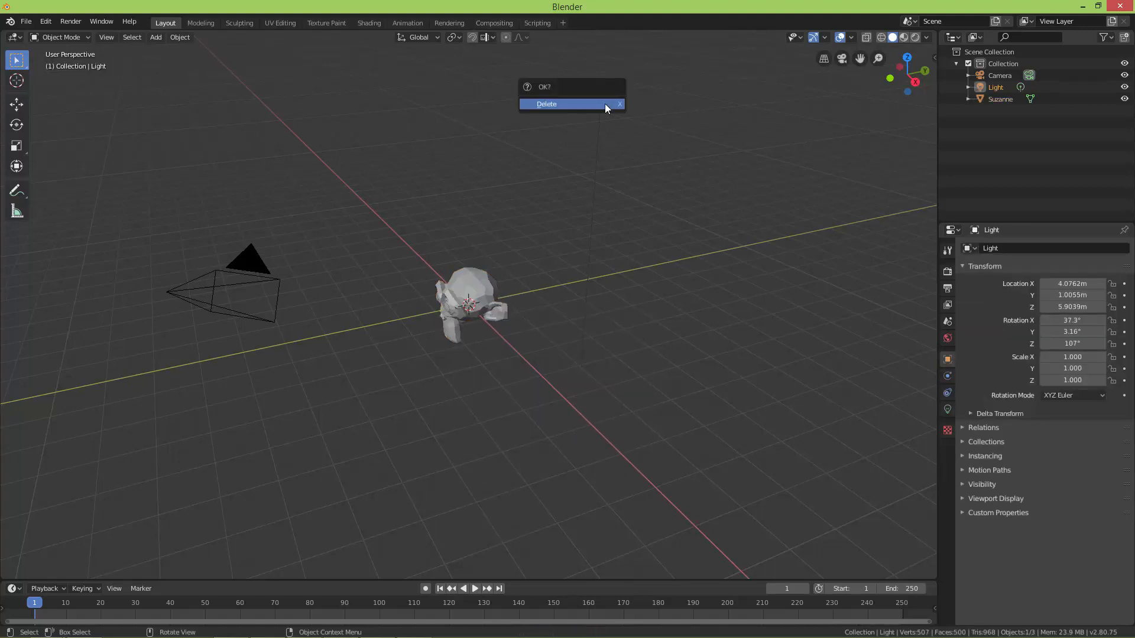
{"action": "left_click", "coordinate": [606, 106]}
{"action": "left_click", "coordinate": [254, 260]}
{"action": "key", "text": "x"}
{"action": "left_click", "coordinate": [255, 257]}
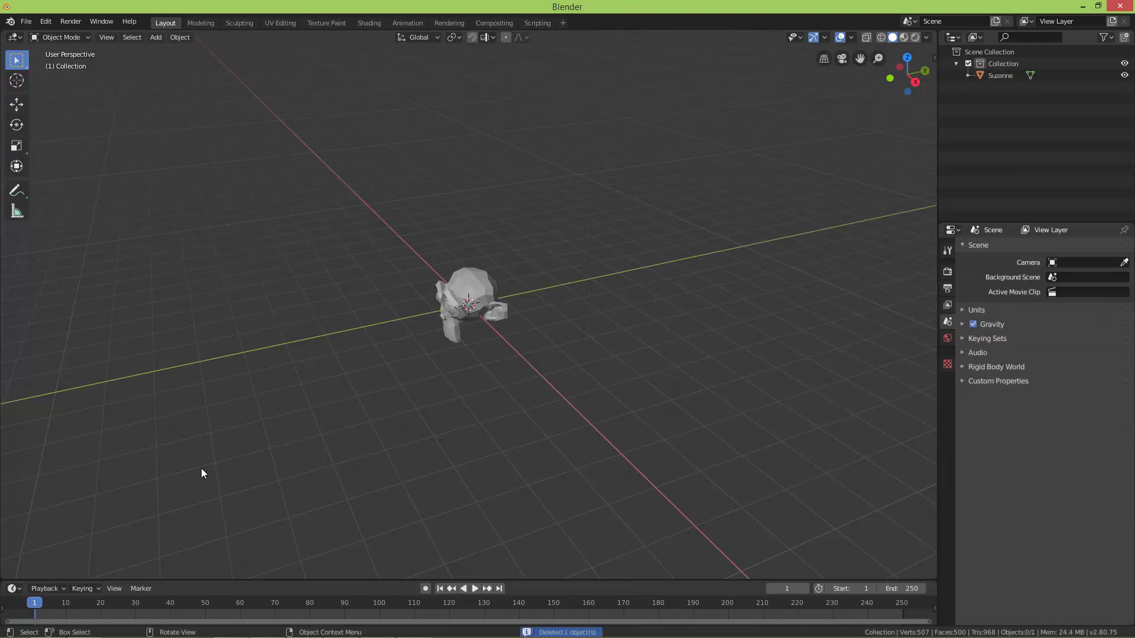
- Switch to Chrome, open the YABEE repository for Blender 2.8 on GitHub, and request its ZIP download
{"action": "left_click", "coordinate": [94, 630]}
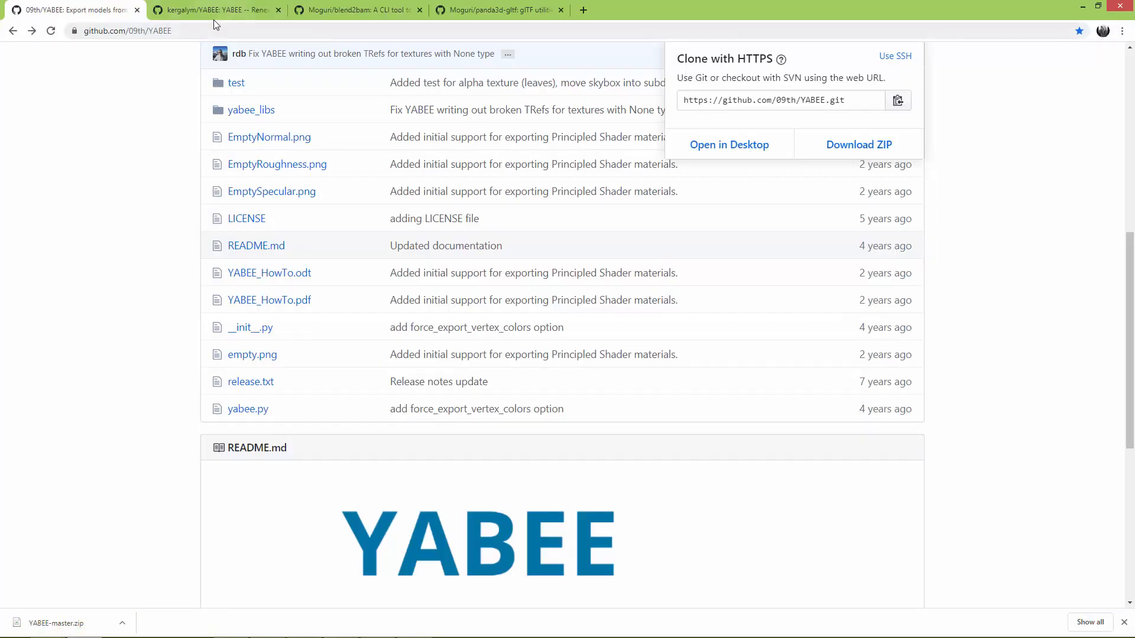
{"action": "left_click", "coordinate": [214, 11]}
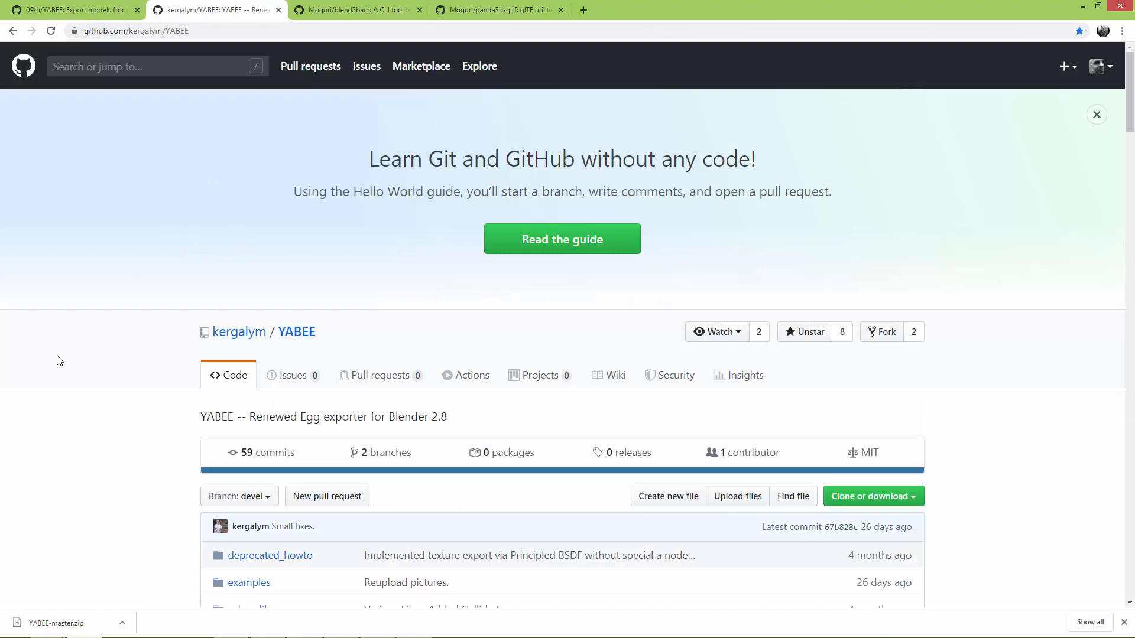
{"action": "scroll", "coordinate": [56, 360], "scroll_direction": "down", "scroll_amount": 3}
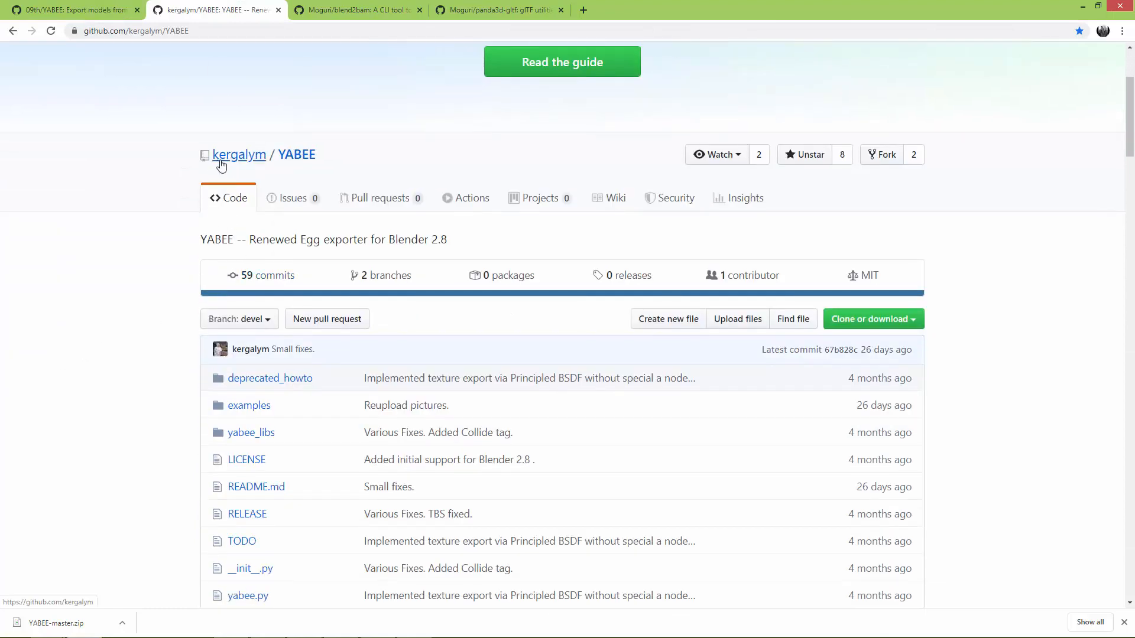
{"action": "scroll", "coordinate": [543, 400], "scroll_direction": "down", "scroll_amount": 3}
{"action": "scroll", "coordinate": [641, 337], "scroll_direction": "up", "scroll_amount": 2}
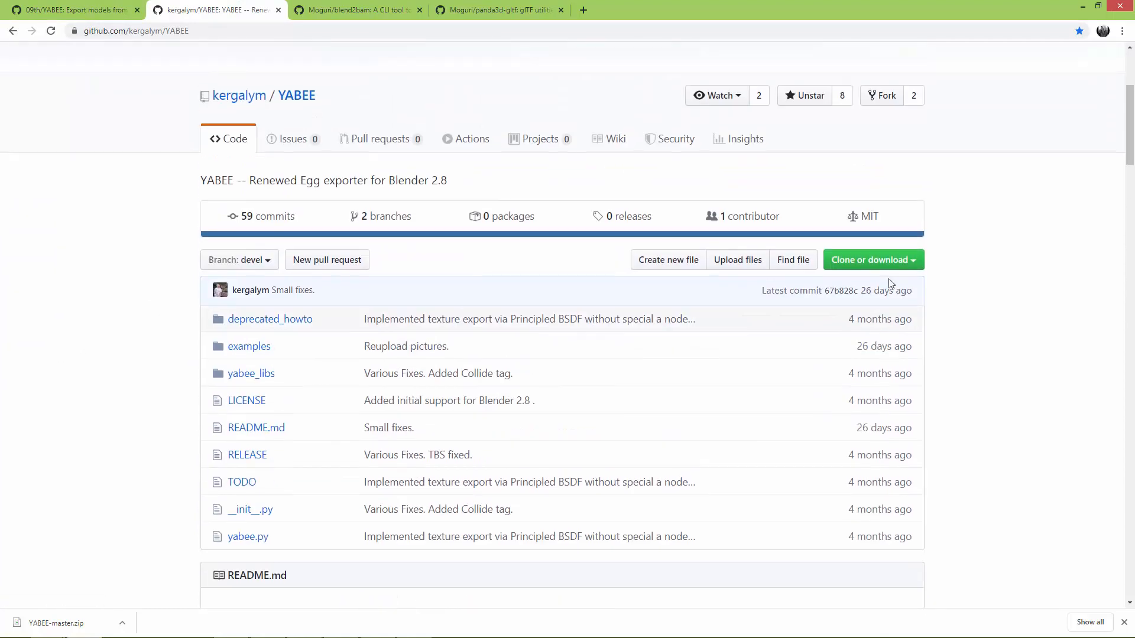
{"action": "left_click", "coordinate": [881, 264]}
{"action": "left_click", "coordinate": [872, 381]}
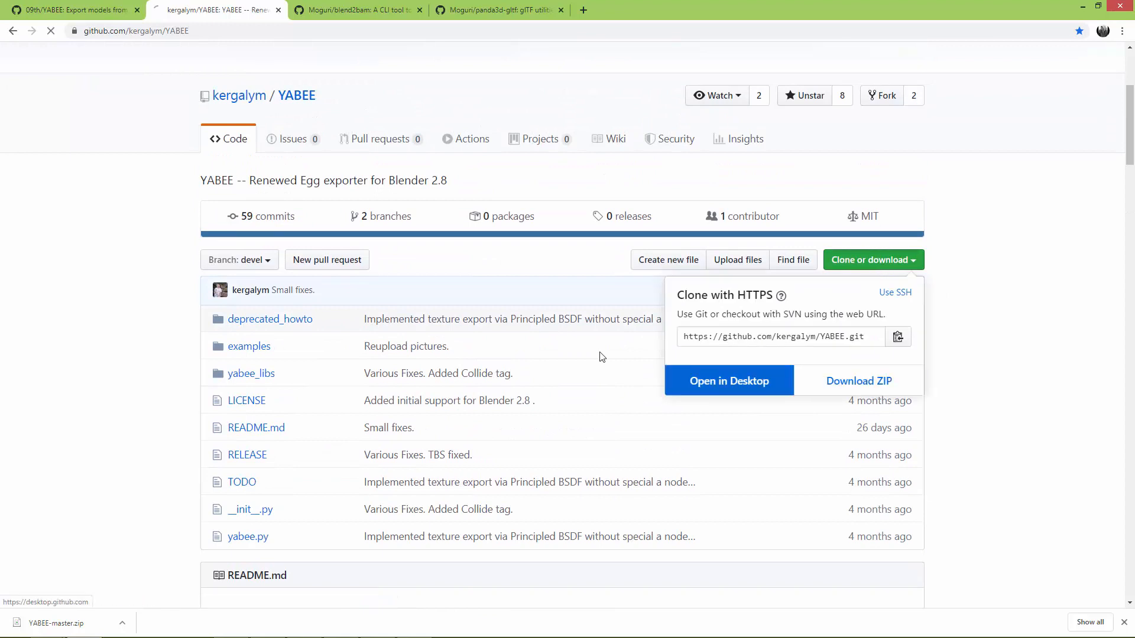
{"action": "scroll", "coordinate": [94, 408], "scroll_direction": "down", "scroll_amount": 2}
{"action": "scroll", "coordinate": [91, 408], "scroll_direction": "up", "scroll_amount": 2}
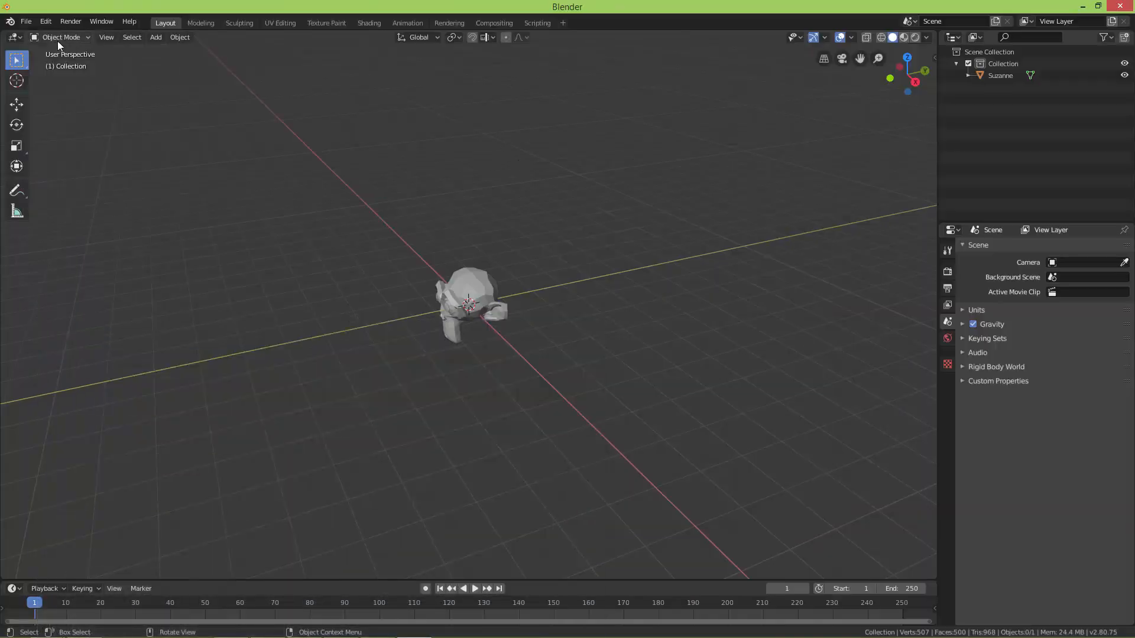
- Return to Blender, open the add-on preferences in an enlarged window, and open and cancel the add-on file installer
{"action": "left_click", "coordinate": [26, 21]}
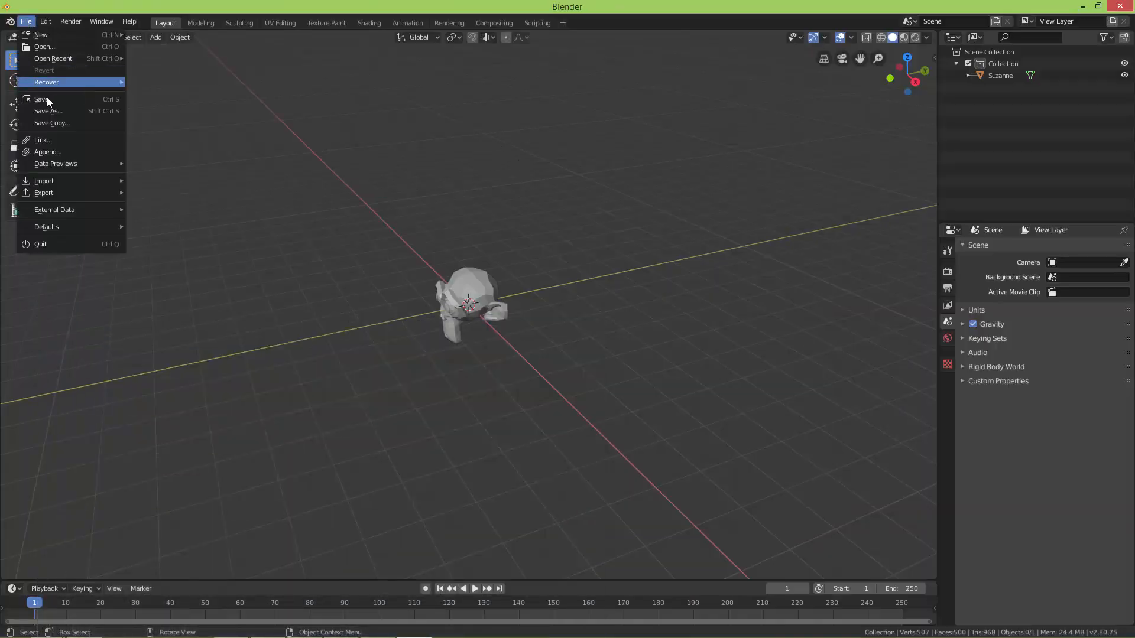
{"action": "mouse_move", "coordinate": [45, 20]}
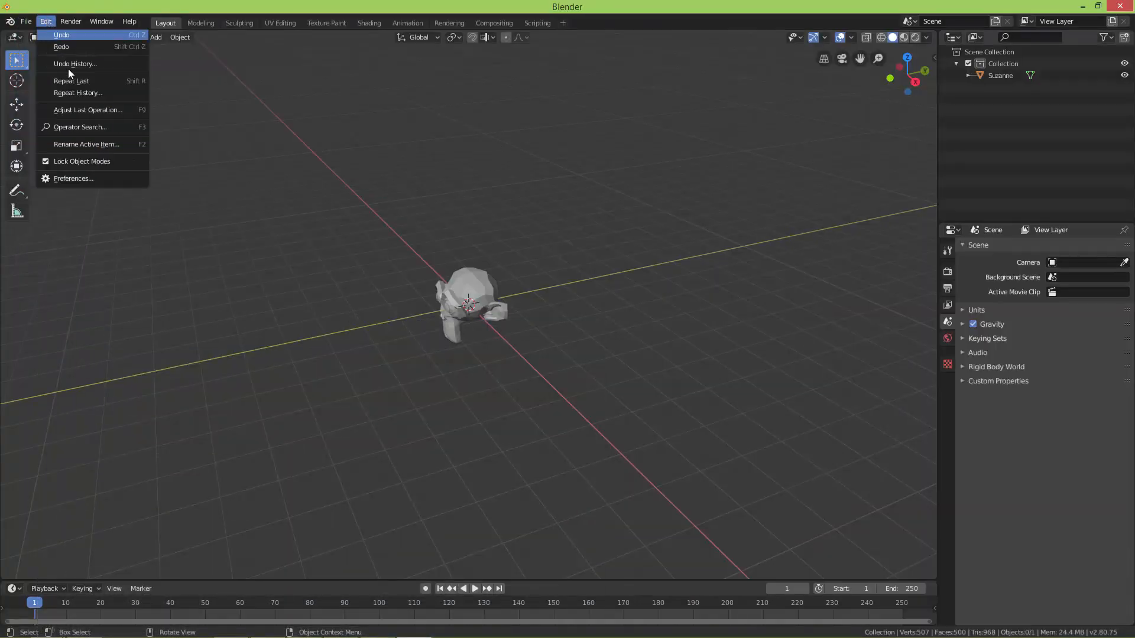
{"action": "left_click", "coordinate": [77, 178]}
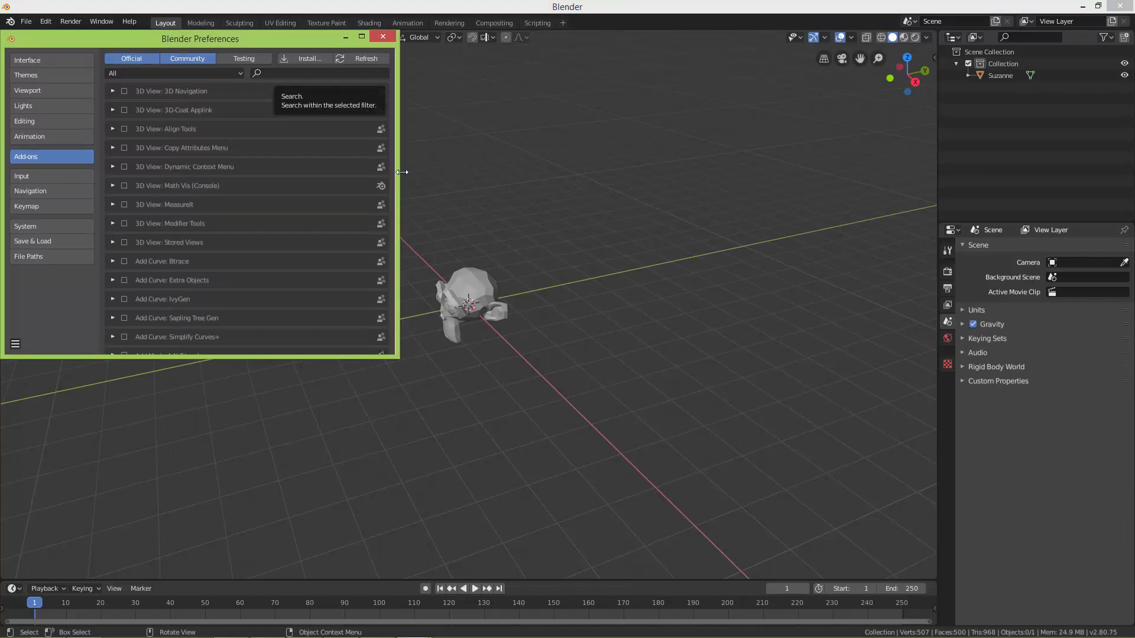
{"action": "left_click_drag", "start_coordinate": [397, 173], "coordinate": [728, 173]}
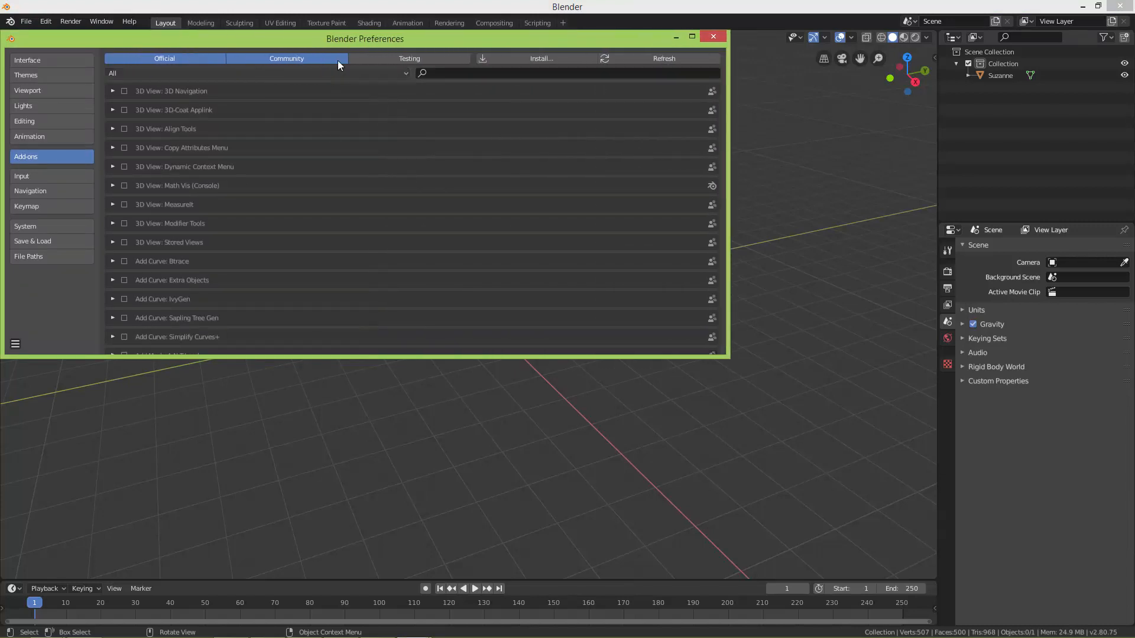
{"action": "left_click_drag", "start_coordinate": [726, 357], "coordinate": [845, 470]}
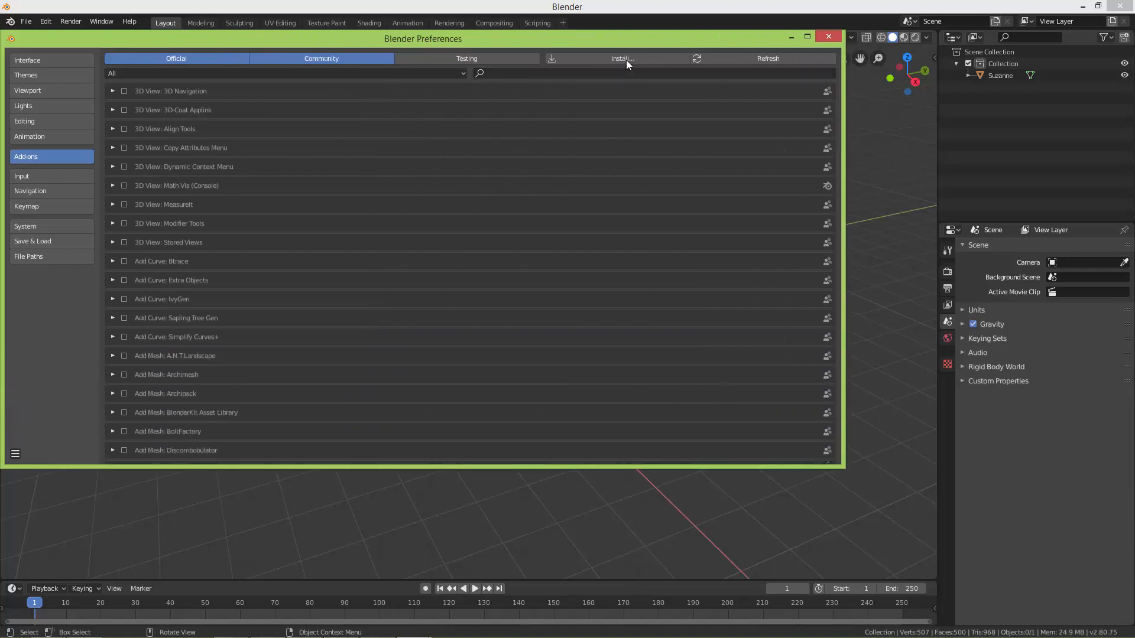
{"action": "left_click_drag", "start_coordinate": [616, 38], "coordinate": [700, 39]}
{"action": "left_click", "coordinate": [646, 60]}
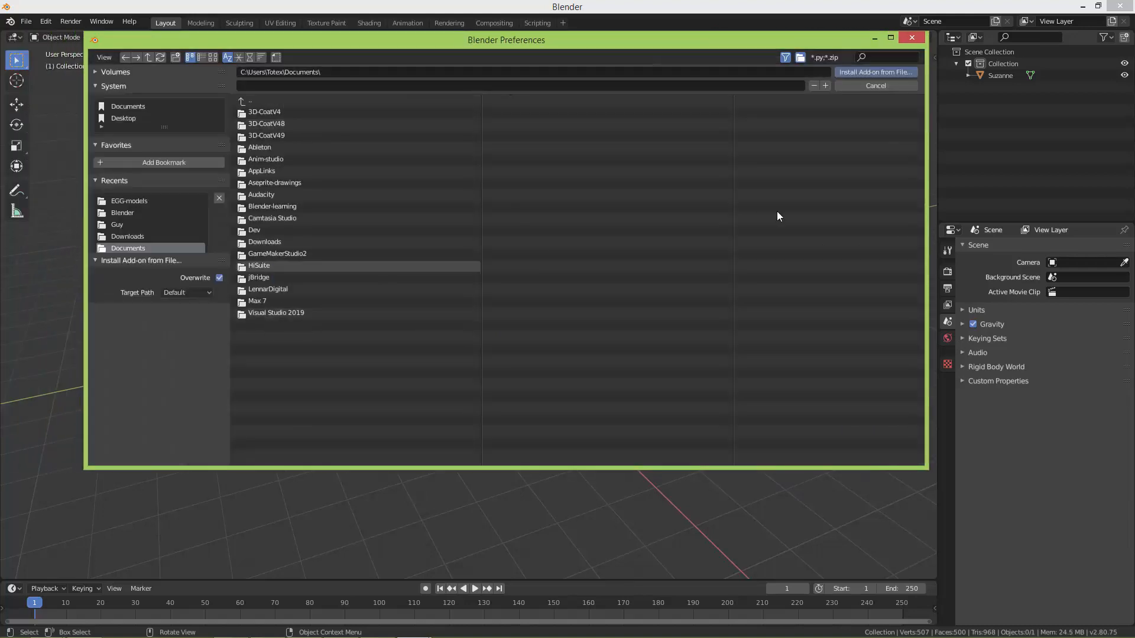
{"action": "left_click", "coordinate": [874, 87]}
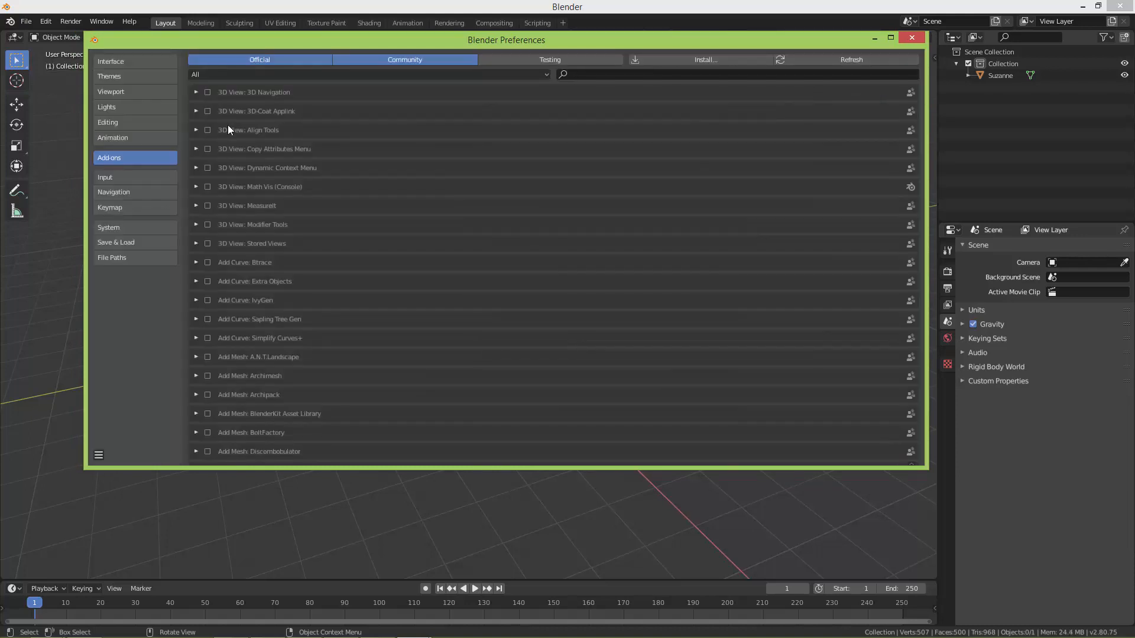
- Search the add-ons for "egg", examine the details of the Panda3D EGG format add-on, and close the preferences
{"action": "left_click", "coordinate": [249, 78]}
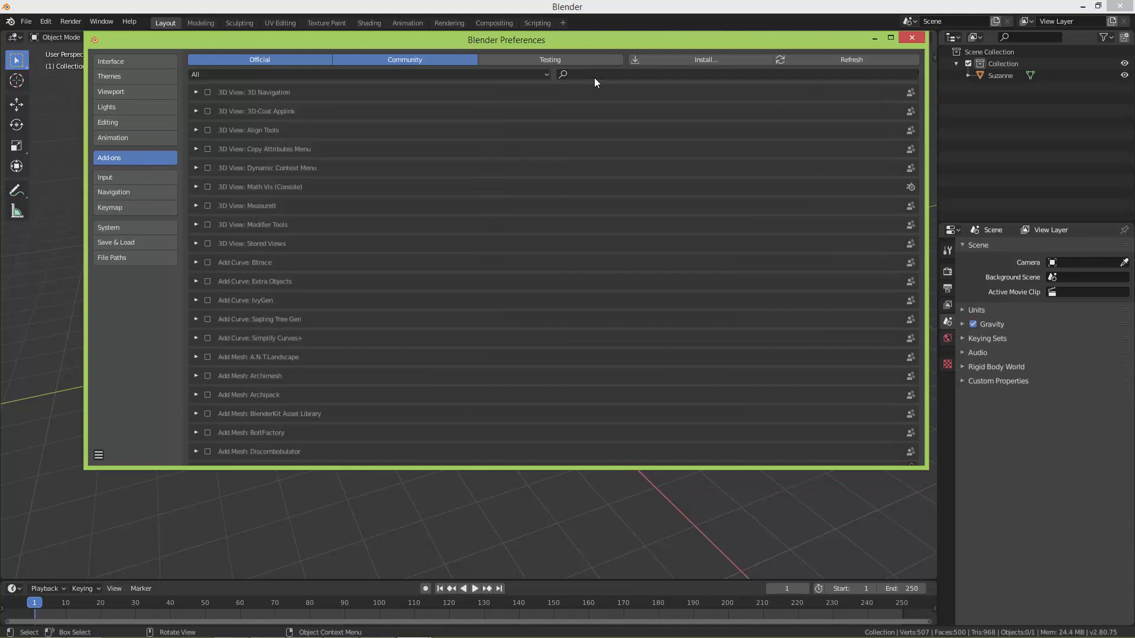
{"action": "left_click", "coordinate": [594, 75]}
{"action": "type", "text": "egg"}
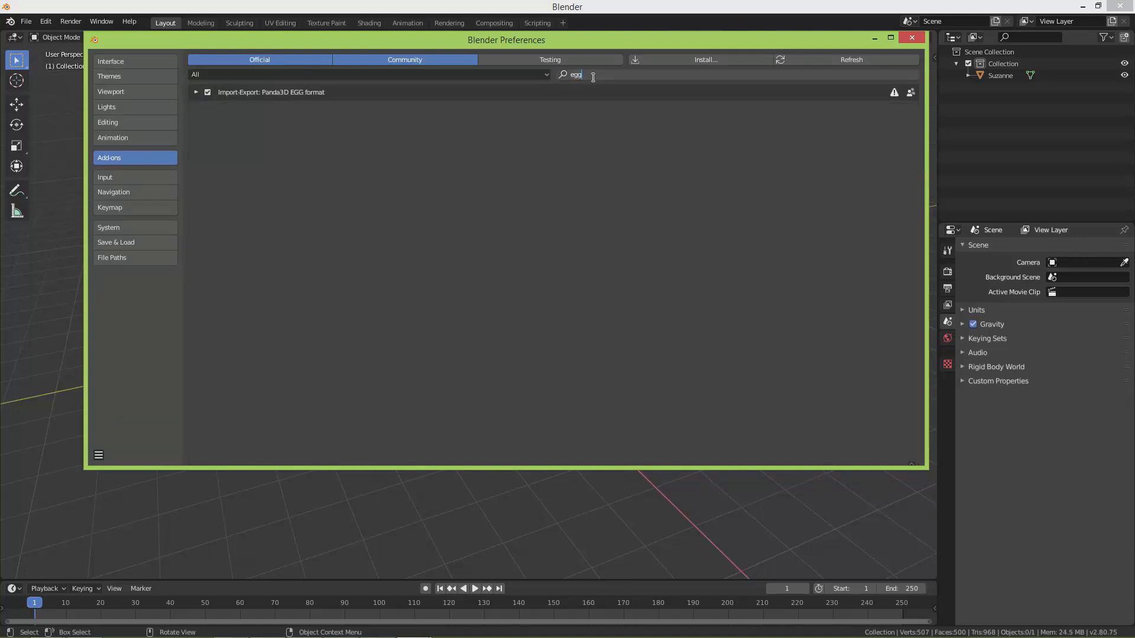
{"action": "left_click", "coordinate": [199, 91]}
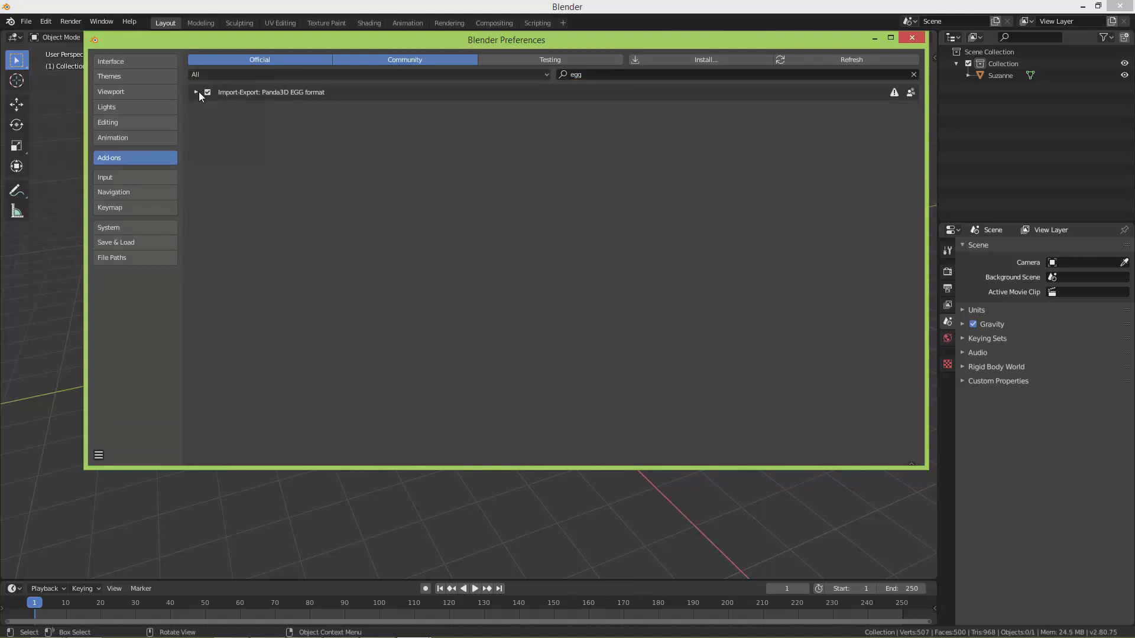
{"action": "left_click", "coordinate": [197, 93]}
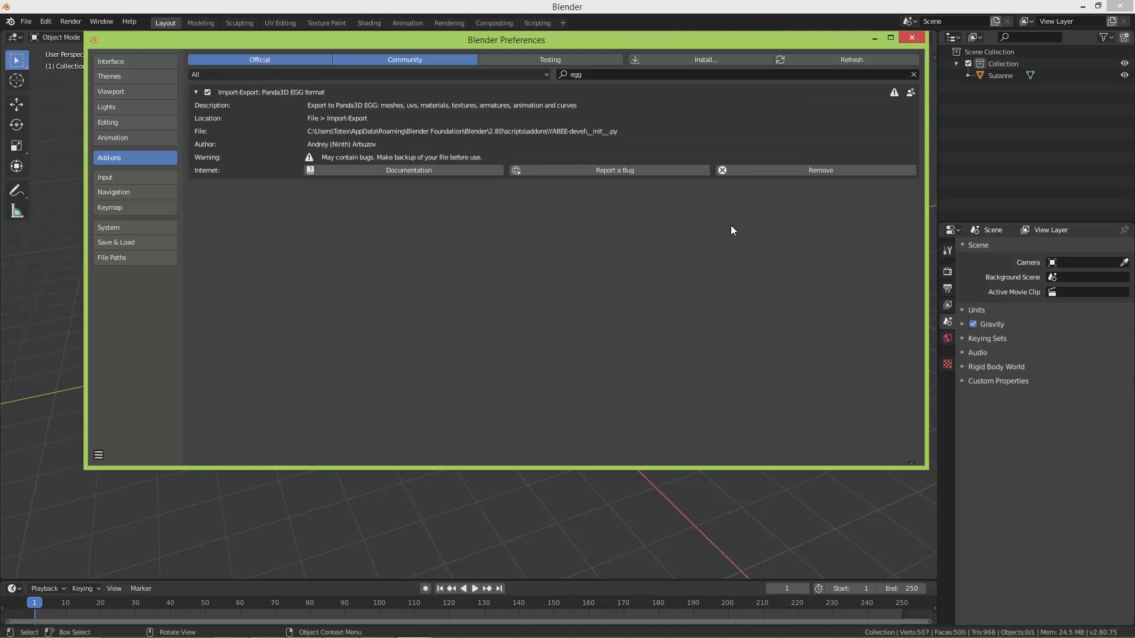
{"action": "left_click", "coordinate": [913, 38]}
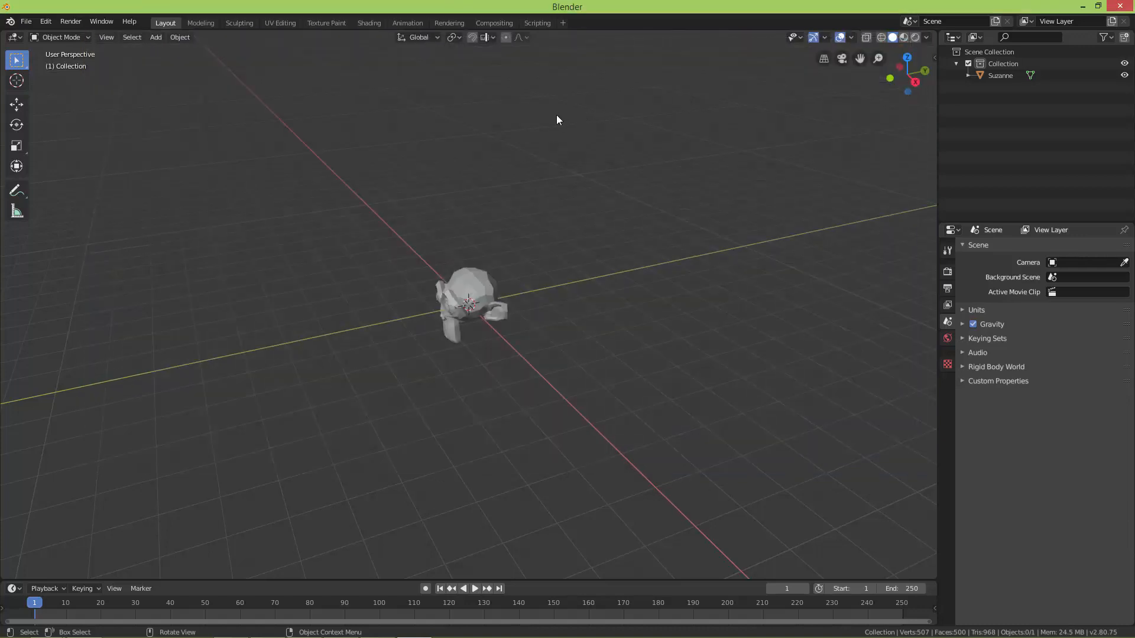
- Export the monkey mesh in Panda3D EGG format as model2 to the My-Egg-Models folder on the Desktop, and minimize Blender
{"action": "left_click", "coordinate": [492, 281]}
{"action": "left_click", "coordinate": [28, 23]}
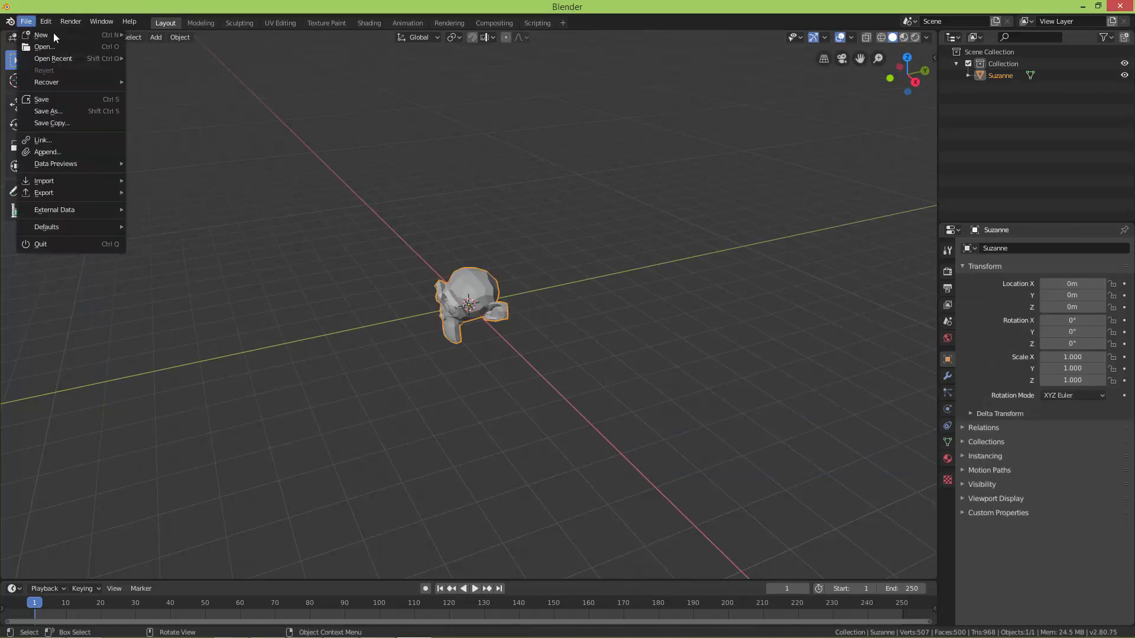
{"action": "left_click", "coordinate": [31, 24]}
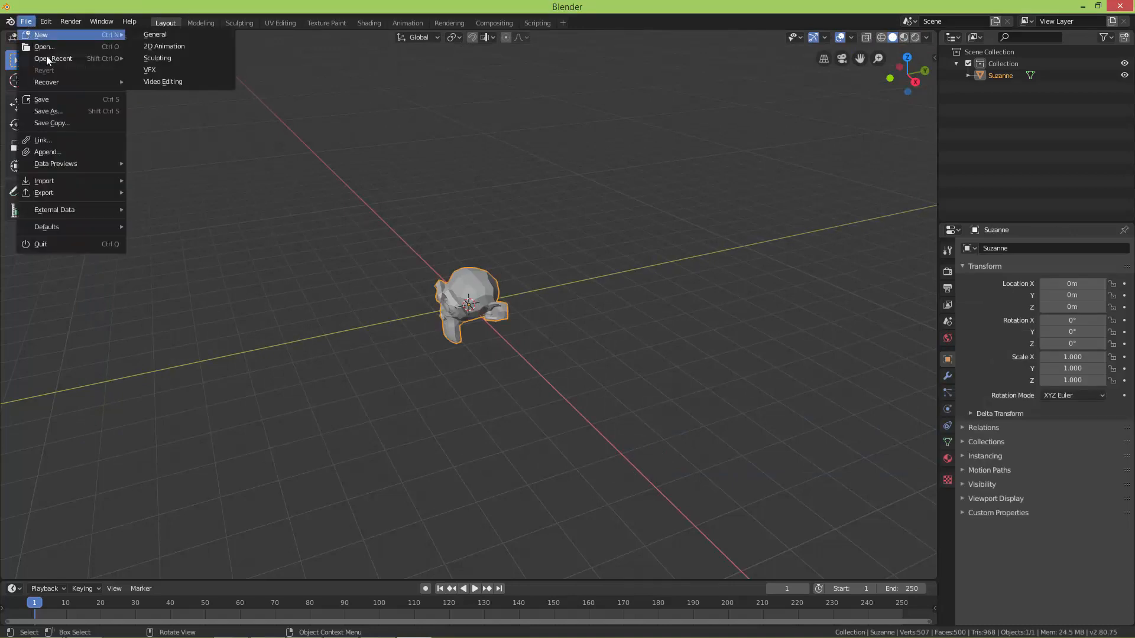
{"action": "mouse_move", "coordinate": [54, 192]}
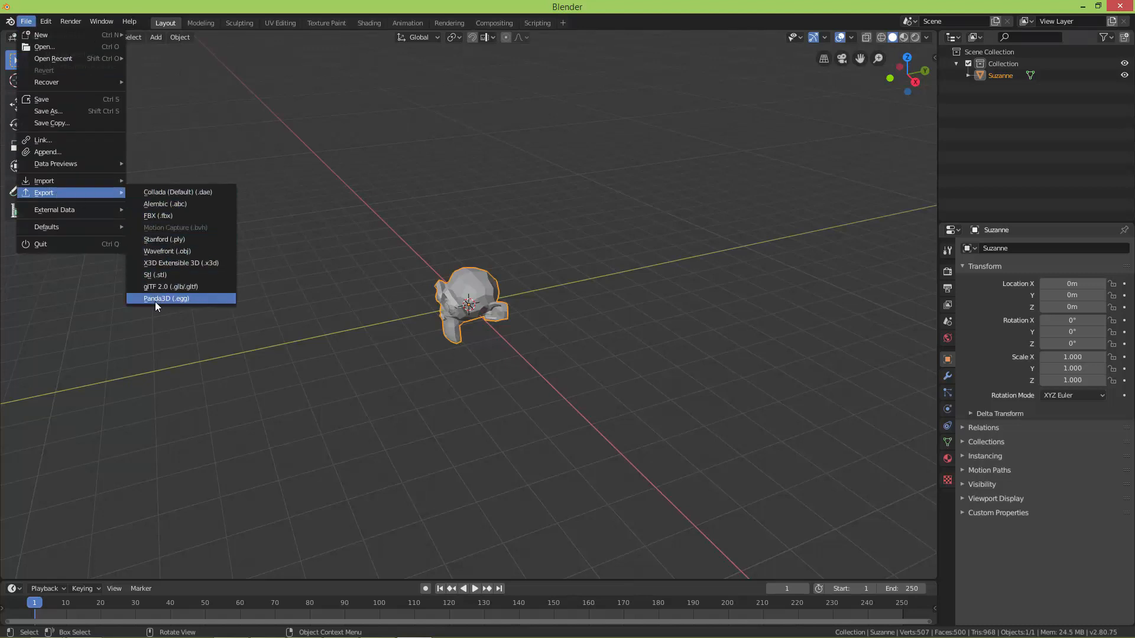
{"action": "left_click", "coordinate": [181, 300]}
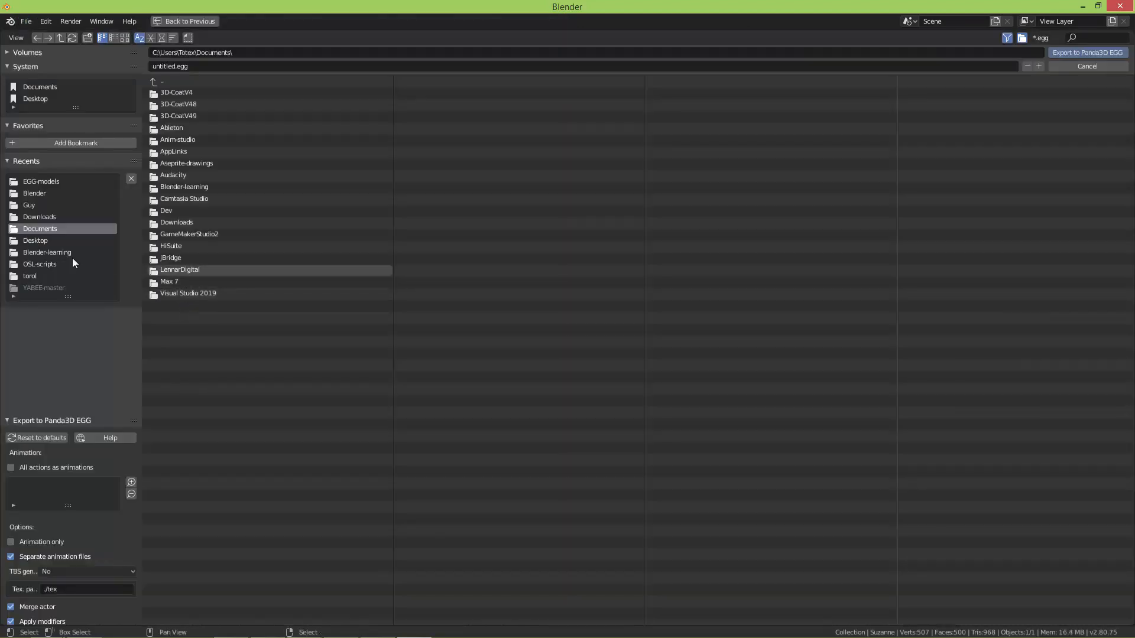
{"action": "left_click", "coordinate": [43, 100]}
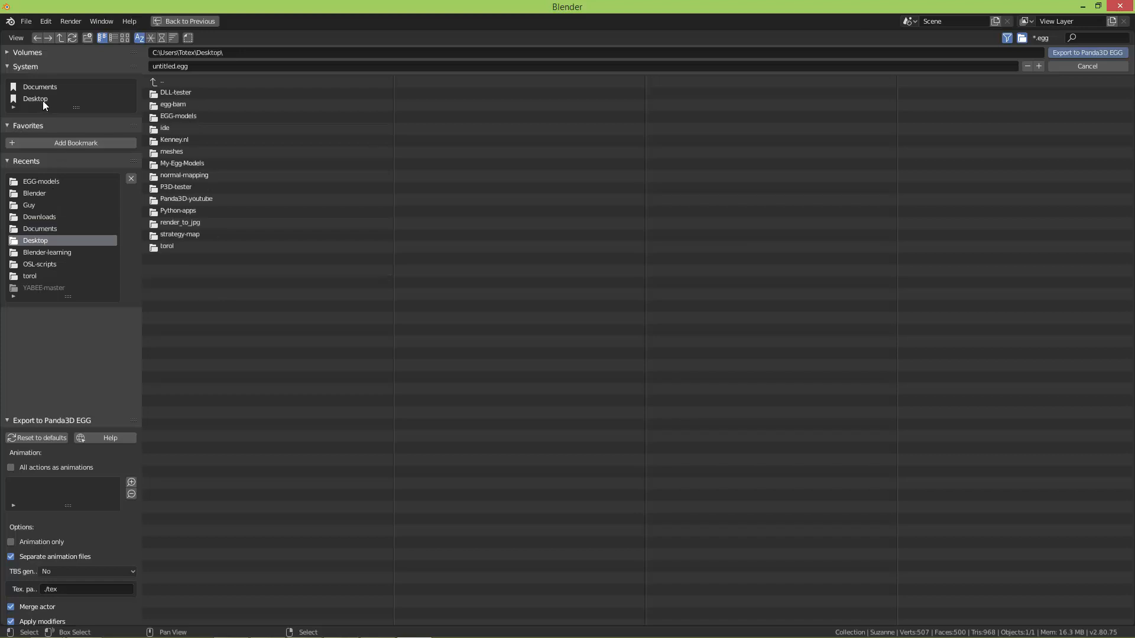
{"action": "left_click", "coordinate": [181, 164]}
{"action": "left_click", "coordinate": [204, 66]}
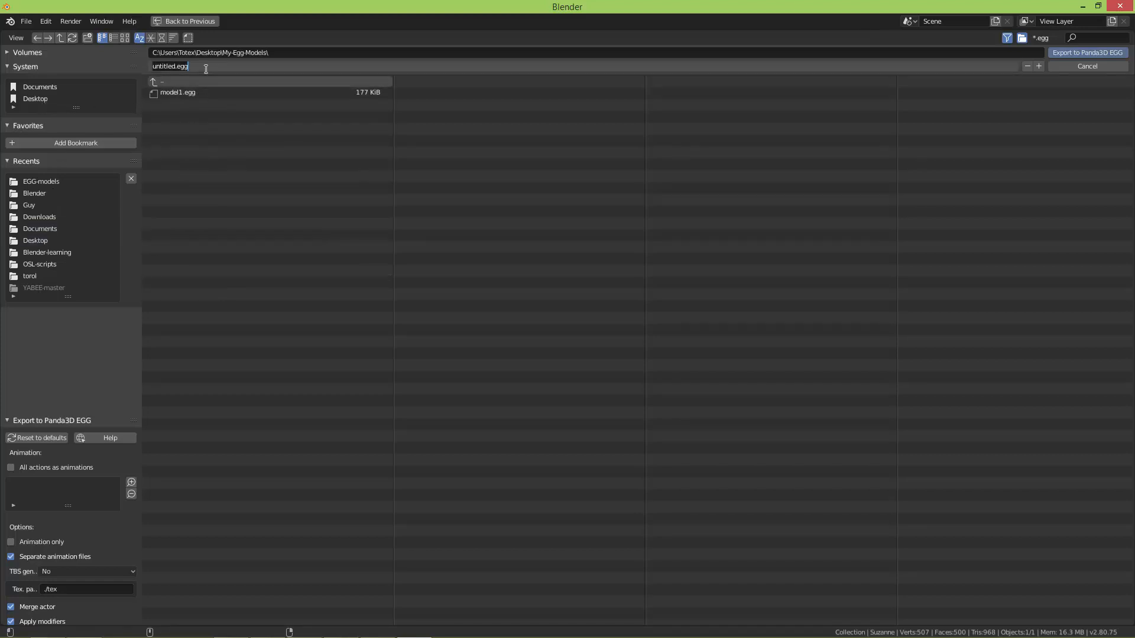
{"action": "type", "text": "model2"}
{"action": "left_click", "coordinate": [1080, 52]}
{"action": "left_click", "coordinate": [1082, 5]}
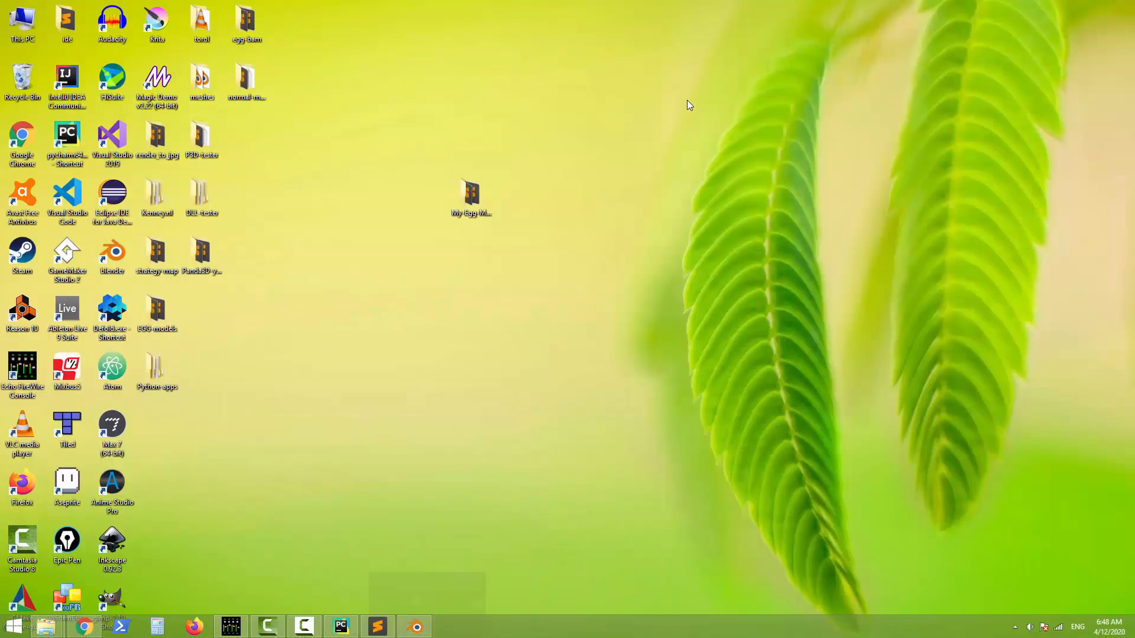
- Open model2.egg from the My-Egg-Models folder in Sublime Text, examine its coordinate system and vertex data, and minimize the editor
{"action": "double_click", "coordinate": [471, 194]}
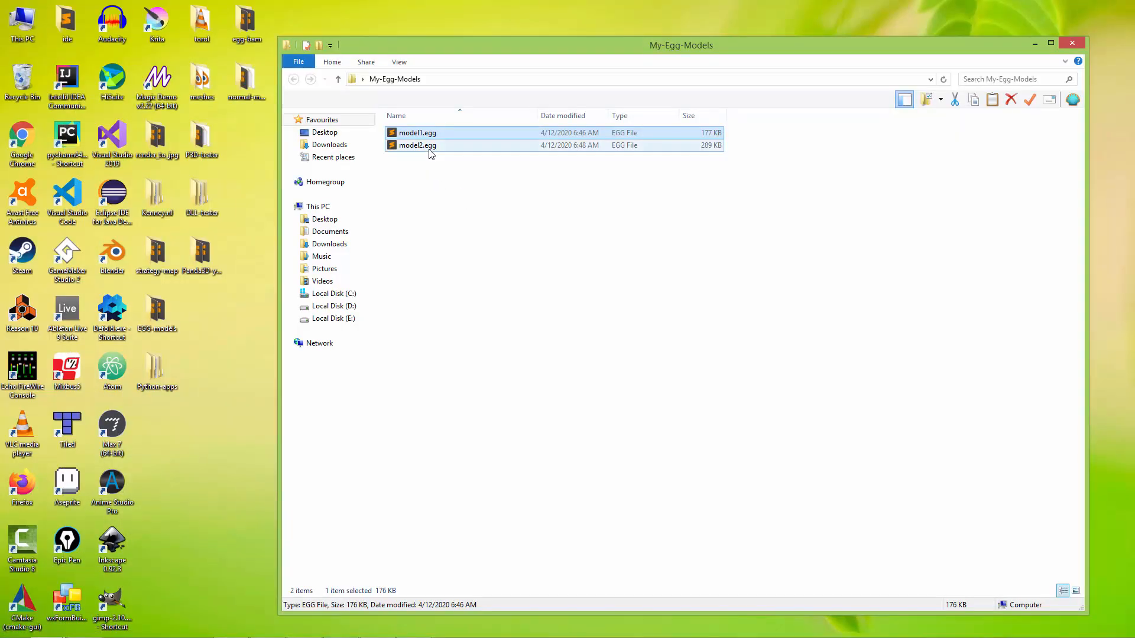
{"action": "double_click", "coordinate": [423, 146]}
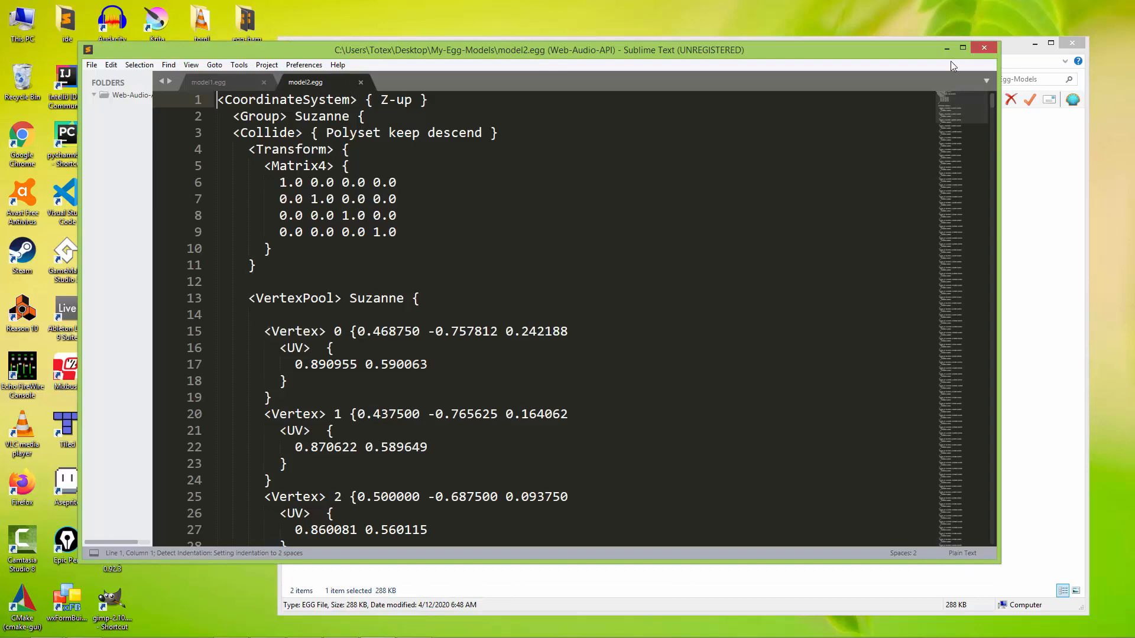
{"action": "left_click", "coordinate": [966, 49]}
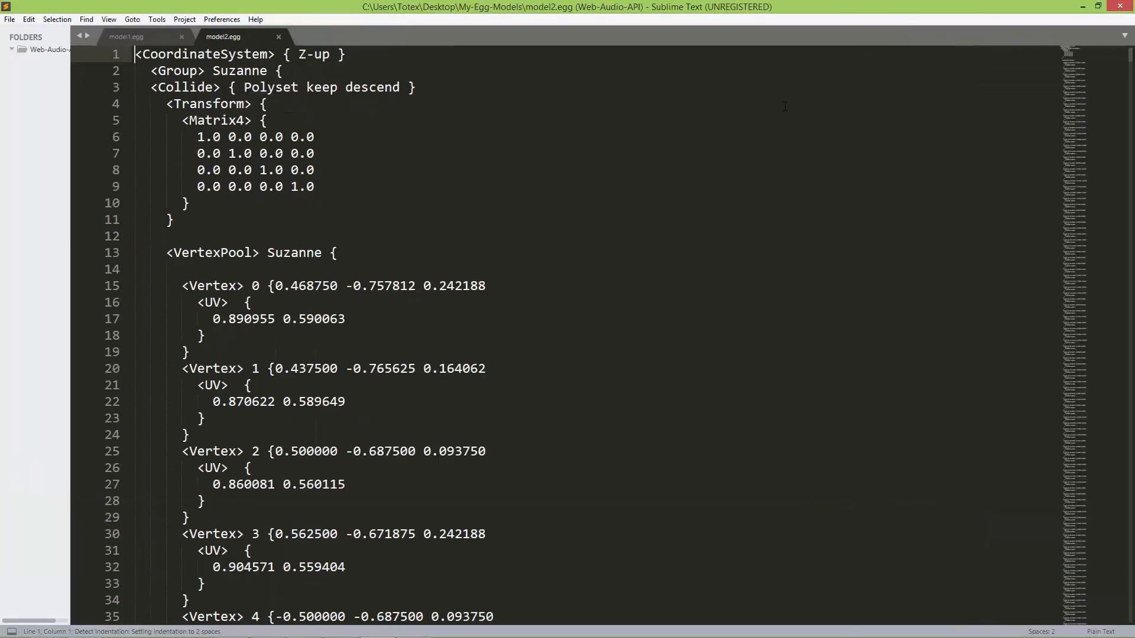
{"action": "left_click", "coordinate": [1101, 573]}
{"action": "left_click_drag", "start_coordinate": [1101, 572], "coordinate": [1106, 33]}
{"action": "left_click", "coordinate": [1083, 6]}
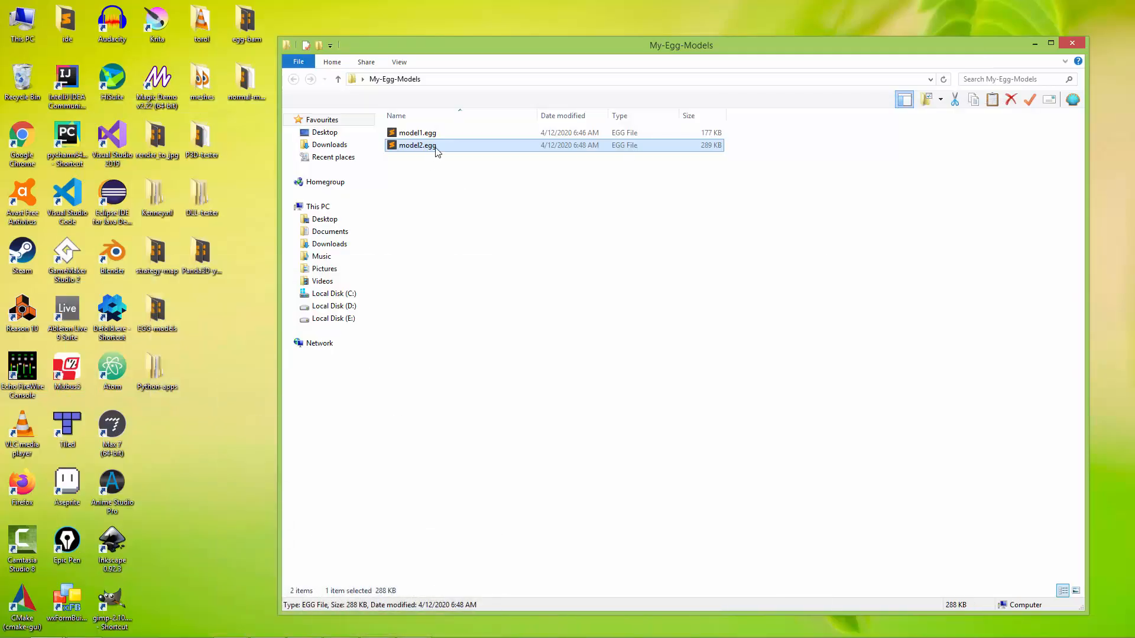
- Copy model1.egg and model2.egg from the My-Egg-Models folder
{"action": "left_click", "coordinate": [417, 133]}
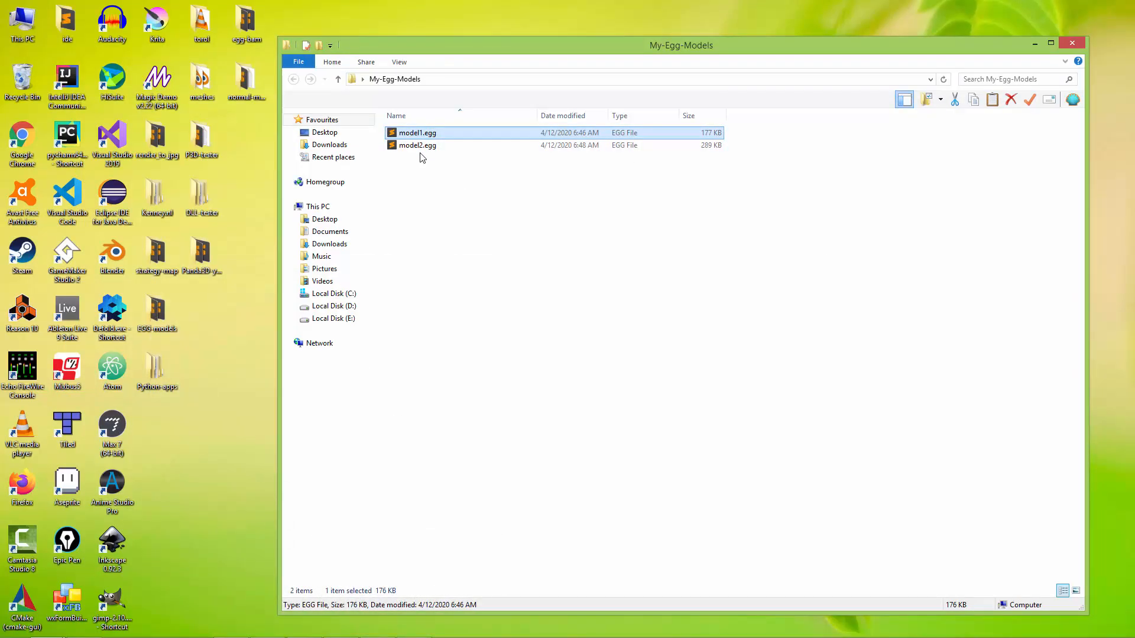
{"action": "left_click", "coordinate": [420, 147]}
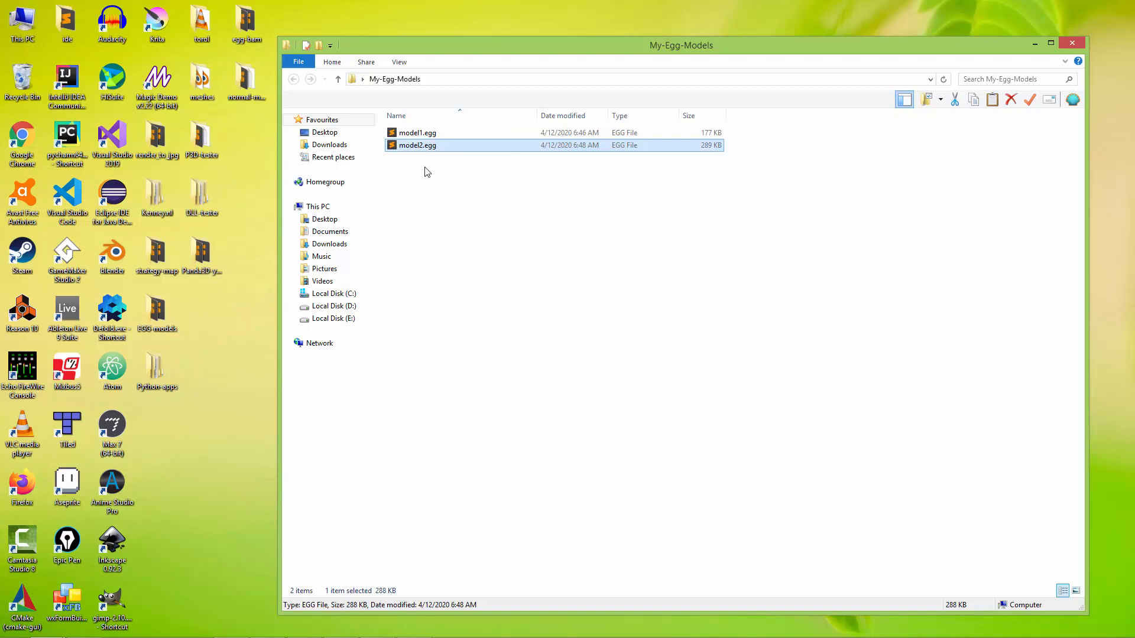
{"action": "left_click_drag", "start_coordinate": [418, 165], "coordinate": [416, 131]}
{"action": "right_click", "coordinate": [432, 136]}
{"action": "left_click", "coordinate": [322, 270]}
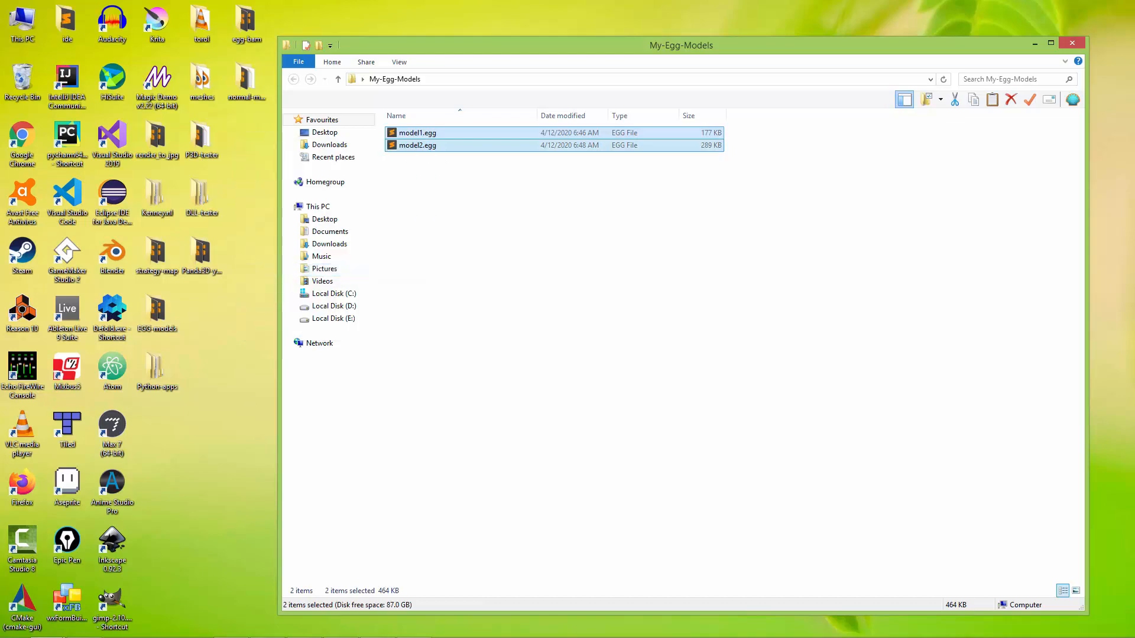
- Switch to PyCharm, paste the copied EGG files into the project's my-models folder, close the opened model1.egg, and expand the folder
{"action": "left_click", "coordinate": [341, 628]}
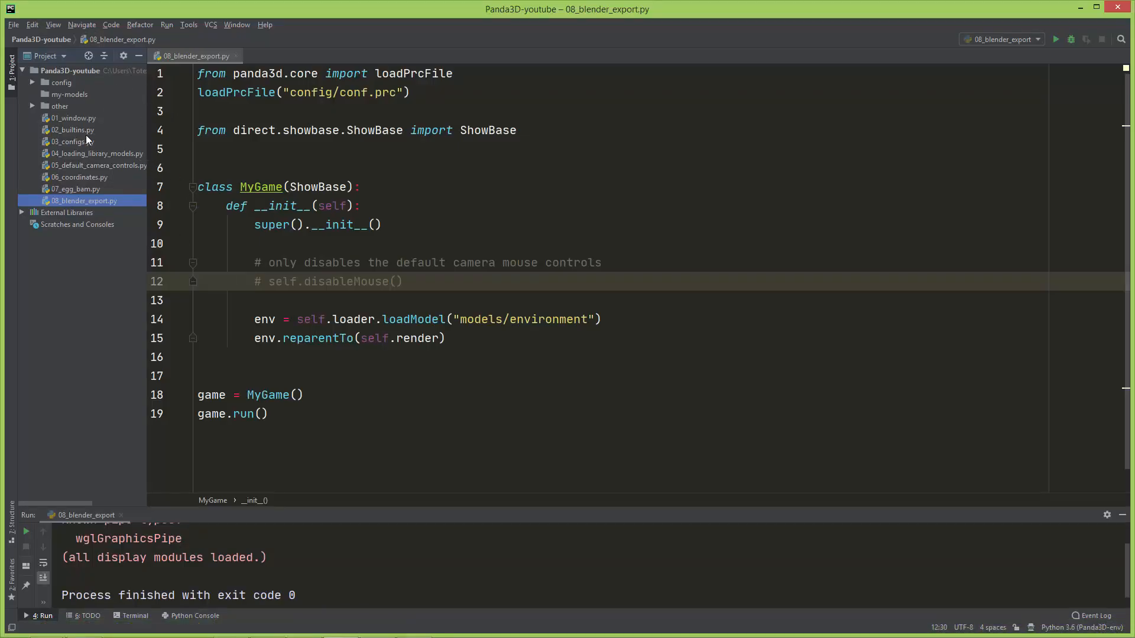
{"action": "left_click", "coordinate": [58, 96]}
{"action": "right_click", "coordinate": [80, 97]}
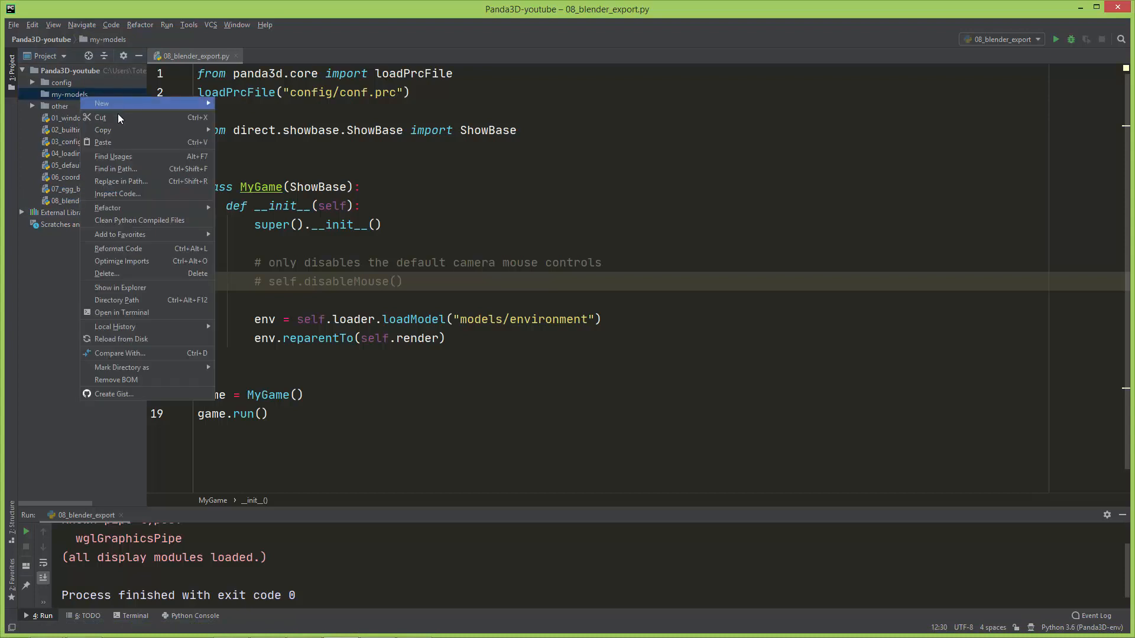
{"action": "left_click", "coordinate": [113, 130]}
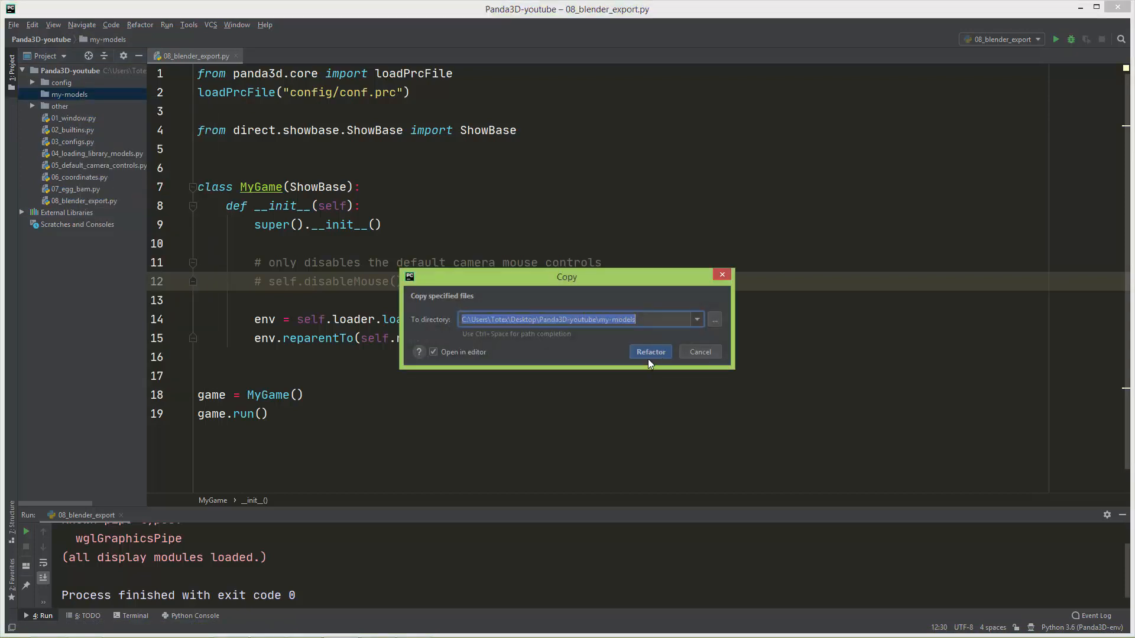
{"action": "left_click", "coordinate": [650, 355]}
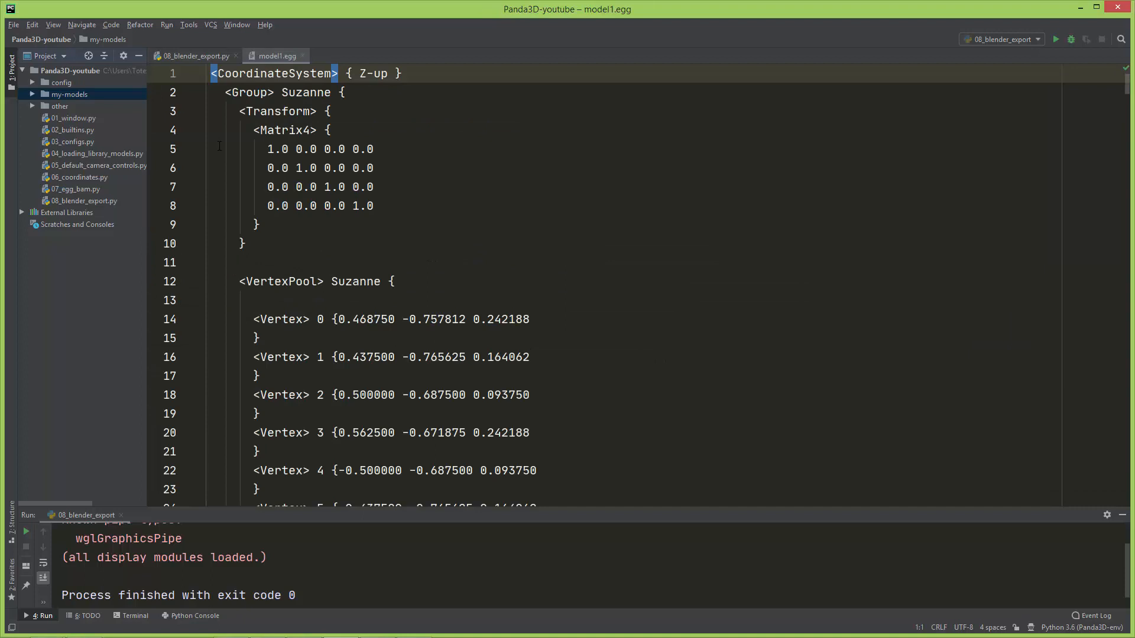
{"action": "left_click", "coordinate": [303, 55]}
{"action": "left_click", "coordinate": [34, 94]}
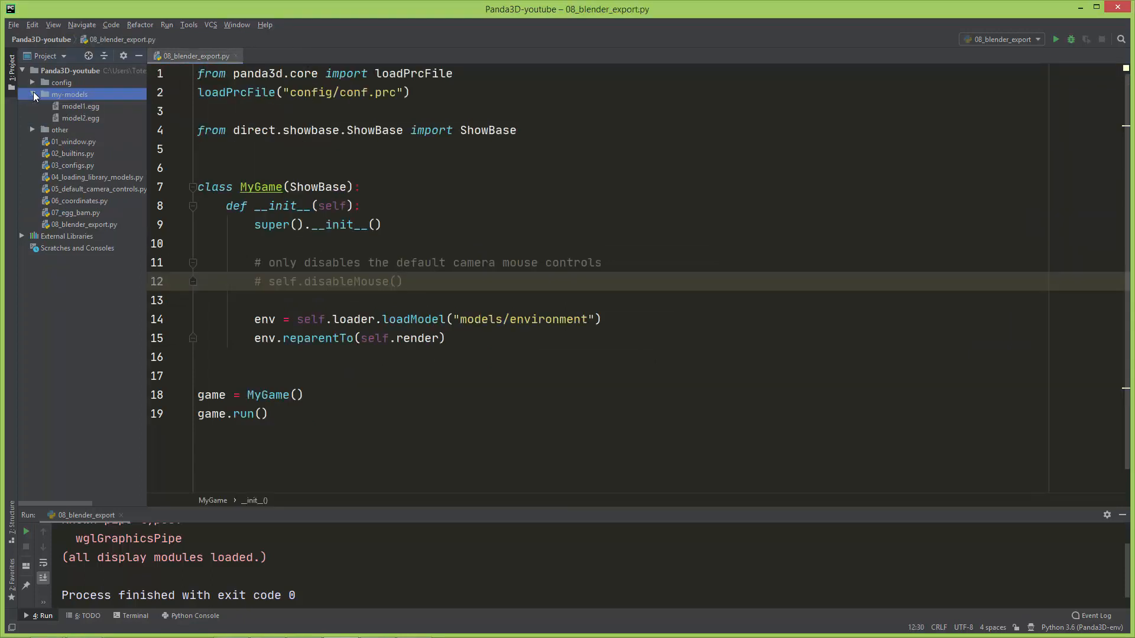
- Change the loadModel path in 08_blender_export.py to "my-models/model1"
{"action": "left_click_drag", "start_coordinate": [255, 319], "coordinate": [610, 321]}
{"action": "left_click", "coordinate": [612, 322]}
{"action": "scroll", "coordinate": [504, 322], "scroll_direction": "down", "scroll_amount": 1}
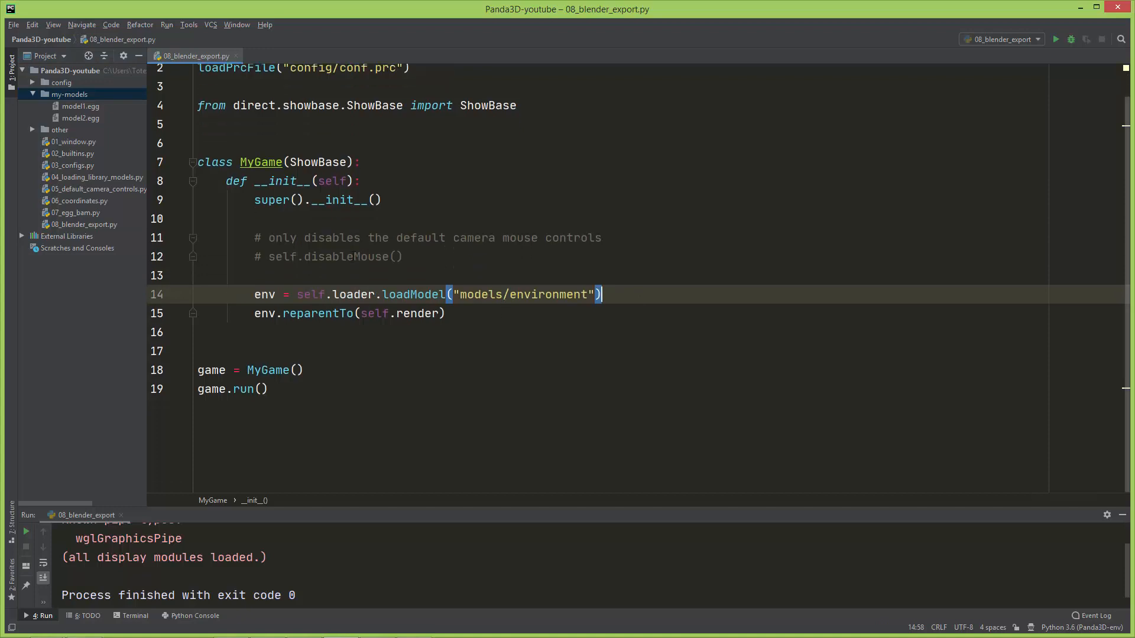
{"action": "left_click", "coordinate": [462, 295]}
{"action": "type", "text": "my-"}
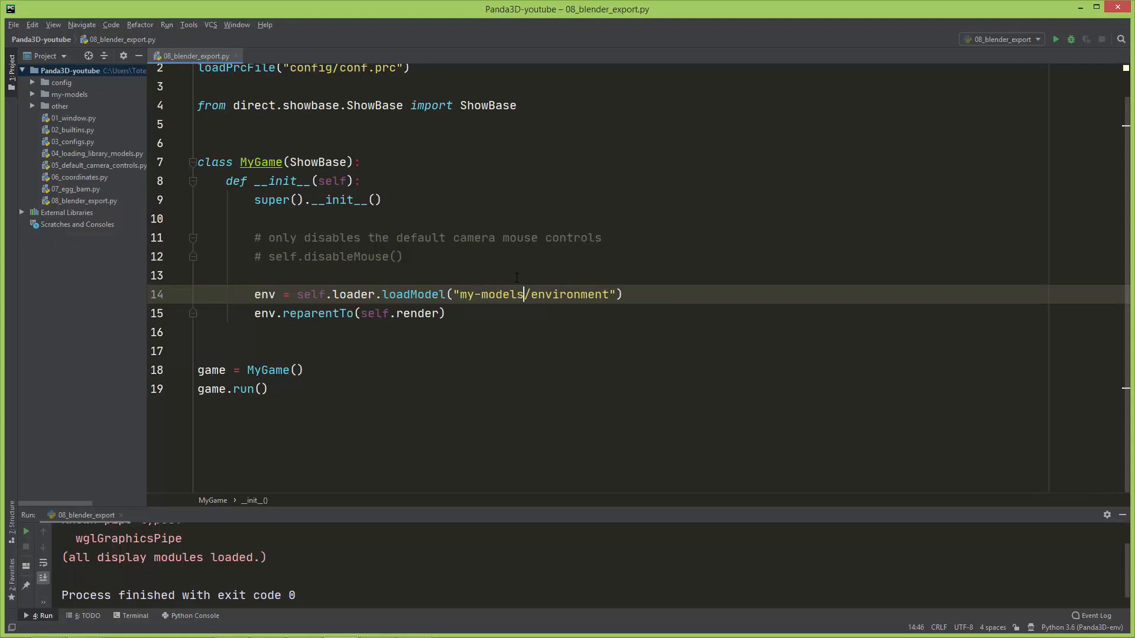
{"action": "key", "text": "Left"}
{"action": "key", "text": "shift+Right"}
{"action": "key", "text": "shift+Right"}
{"action": "key", "text": "shift+Right"}
{"action": "key", "text": "shift+Right"}
{"action": "key", "text": "shift+Right"}
{"action": "key", "text": "shift+Right"}
{"action": "key", "text": "shift+Right"}
{"action": "key", "text": "shift+Right"}
{"action": "key", "text": "shift+Right"}
{"action": "key", "text": "shift+Right"}
{"action": "key", "text": "shift+Right"}
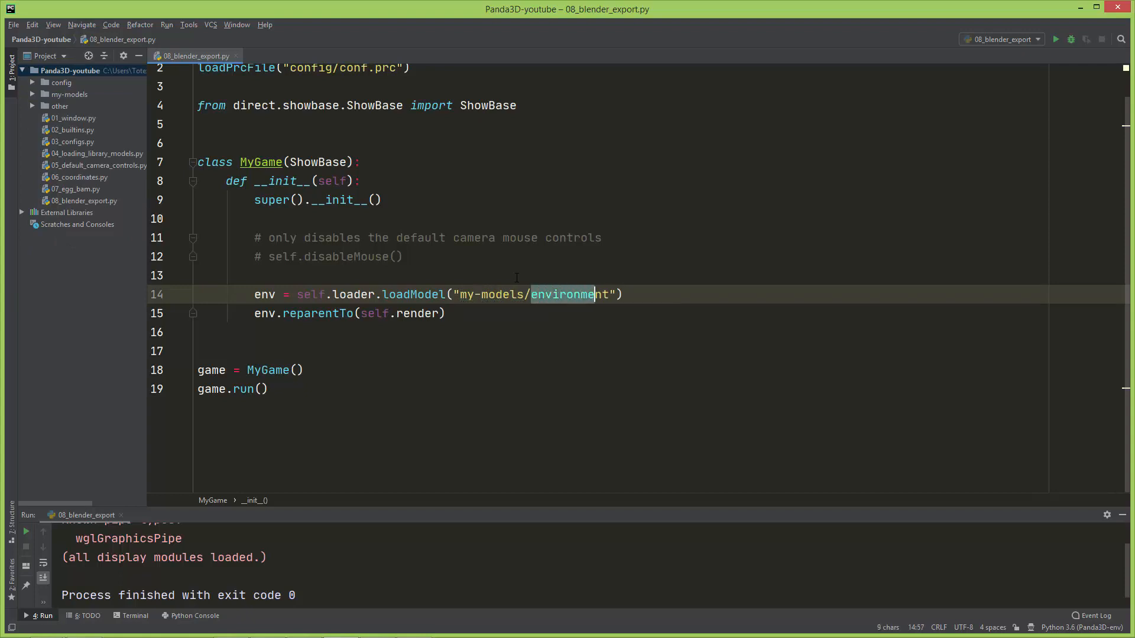
{"action": "key", "text": "BackSpace"}
{"action": "type", "text": "model1"}
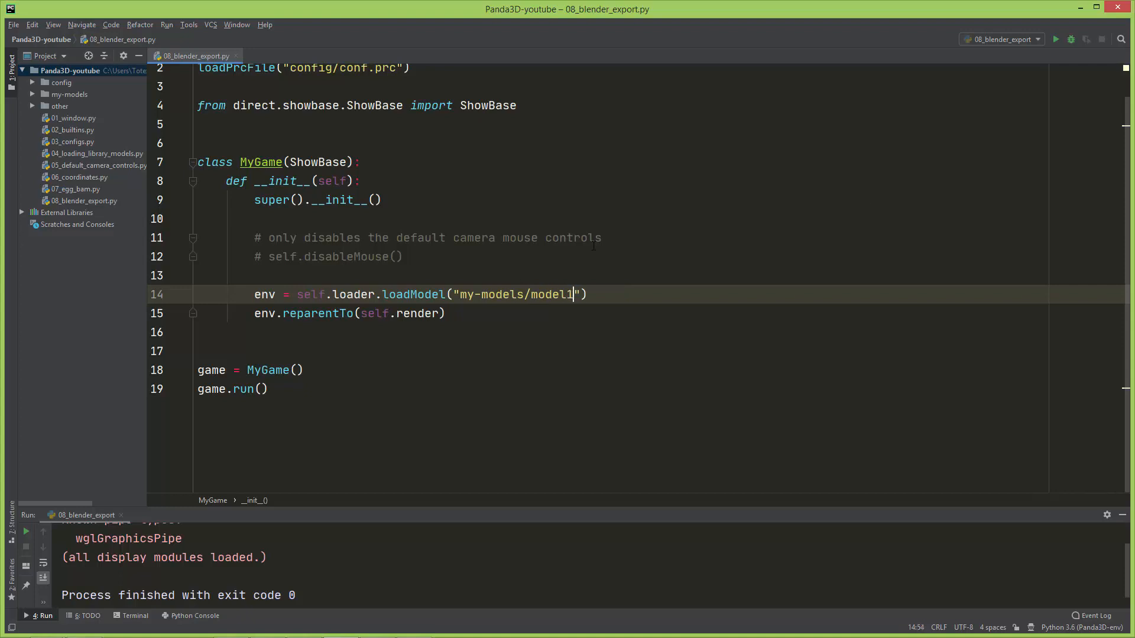
- Run 08_blender_export, inspect model1 from several angles in the game window, and close the window
{"action": "left_click", "coordinate": [1058, 39]}
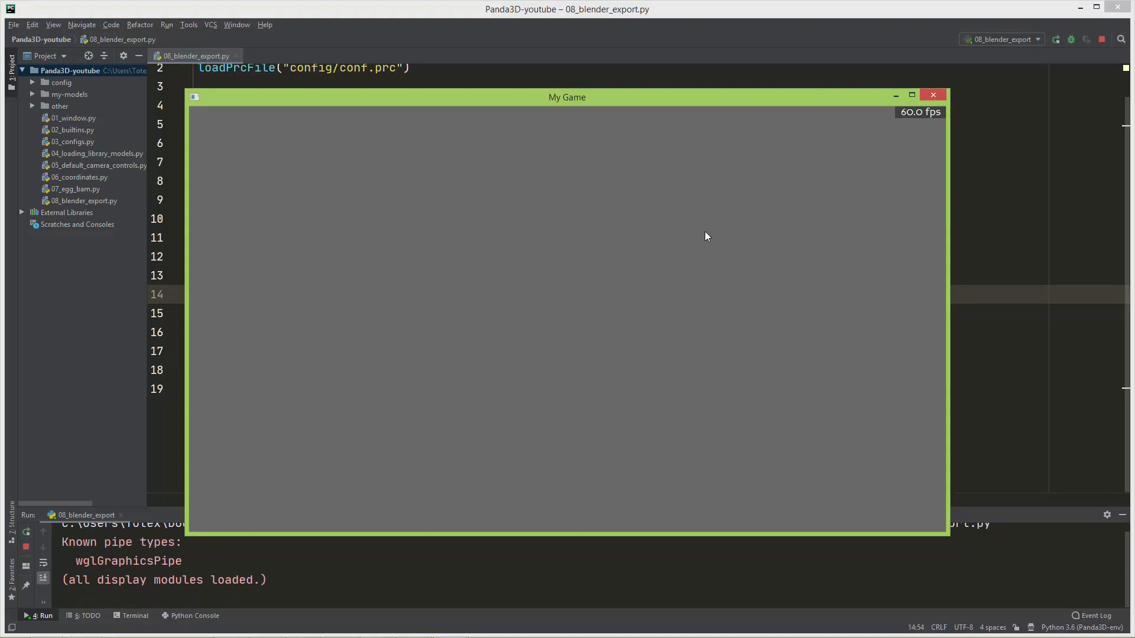
{"action": "right_click_drag", "start_coordinate": [703, 330], "coordinate": [671, 225]}
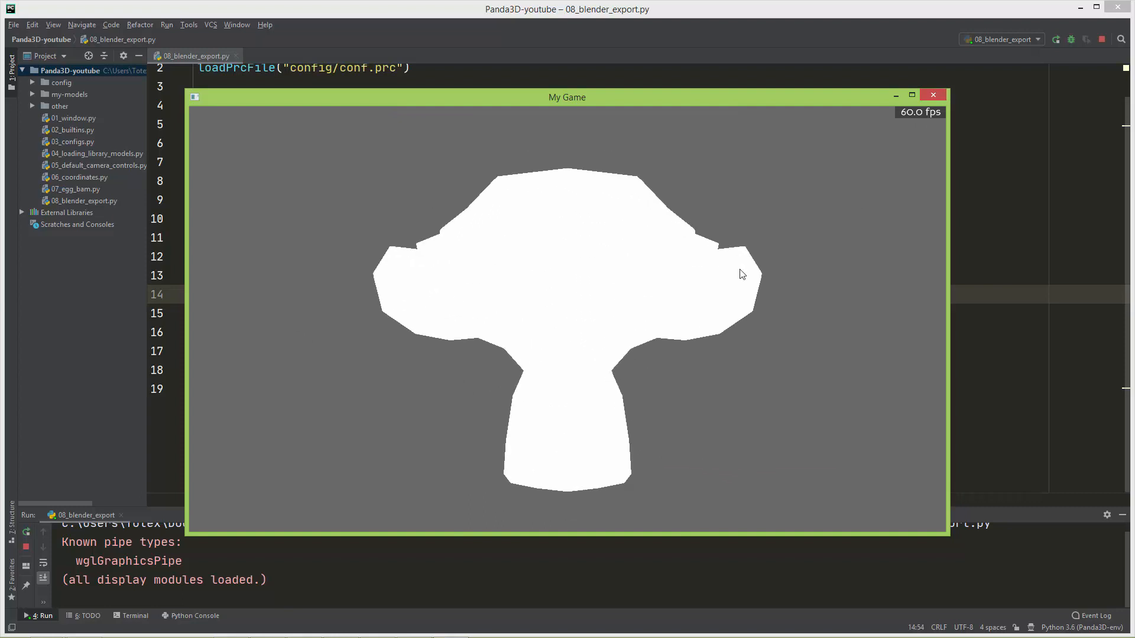
{"action": "middle_click_drag", "start_coordinate": [846, 292], "coordinate": [810, 266]}
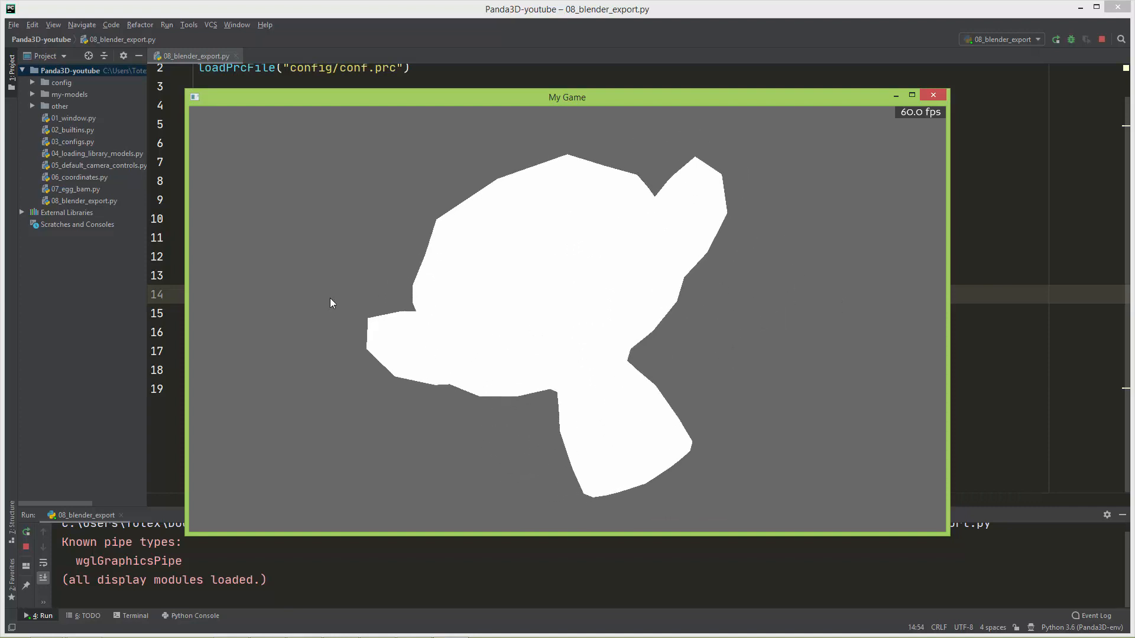
{"action": "middle_click_drag", "start_coordinate": [782, 325], "coordinate": [752, 268]}
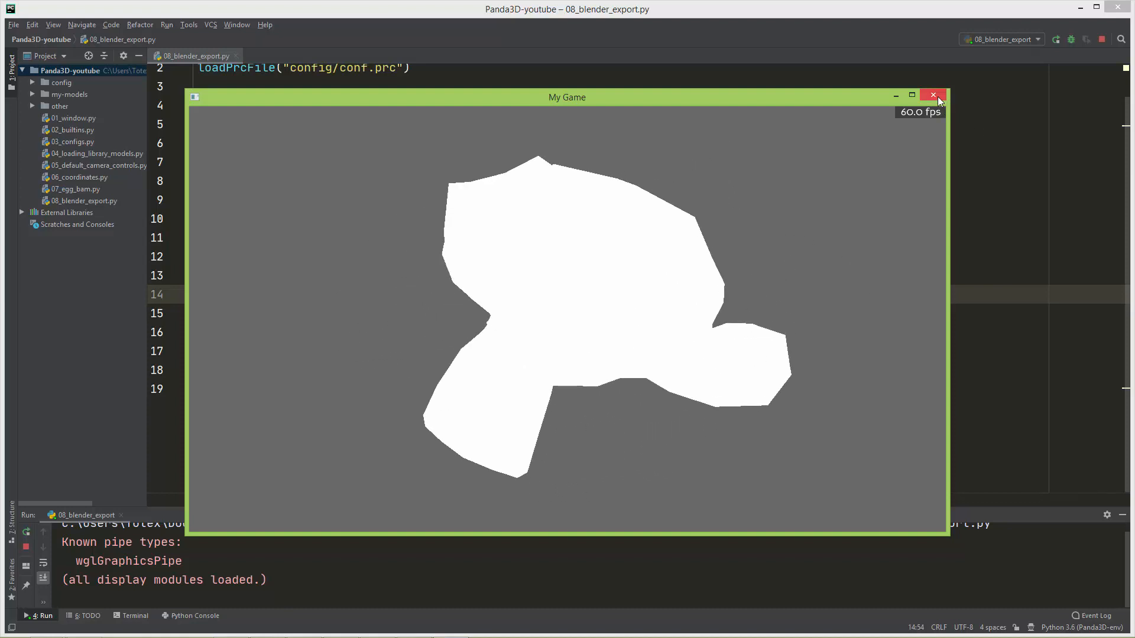
{"action": "left_click", "coordinate": [935, 95]}
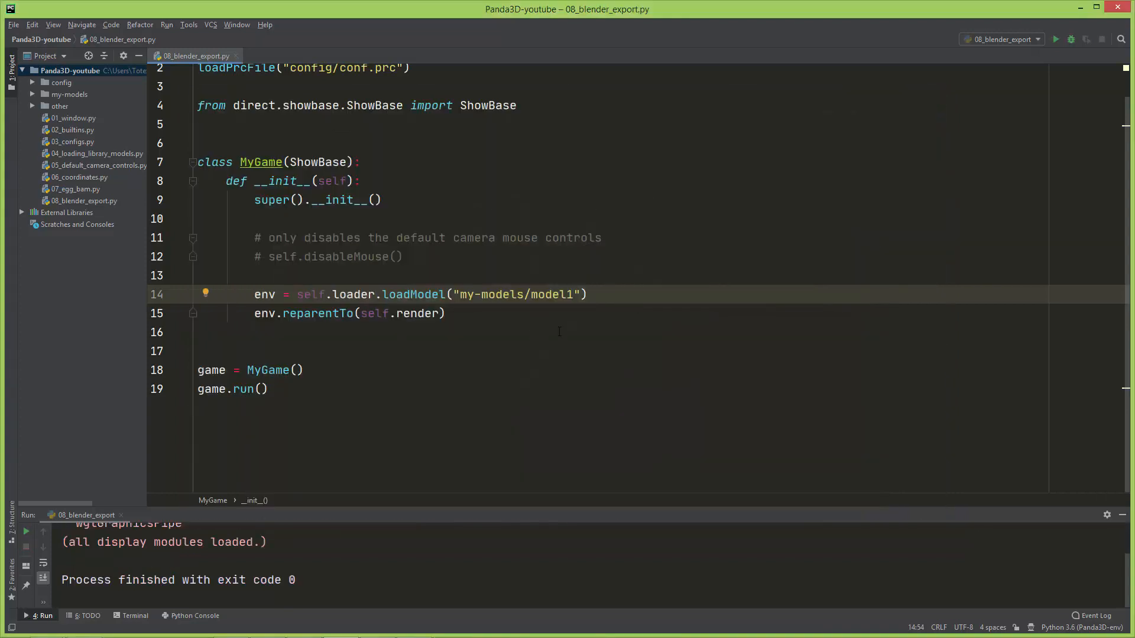
- Change the loadModel path to "my-models/model2" and run 08_blender_export
{"action": "key", "text": "BackSpace"}
{"action": "type", "text": "2"}
{"action": "left_click", "coordinate": [1056, 39]}
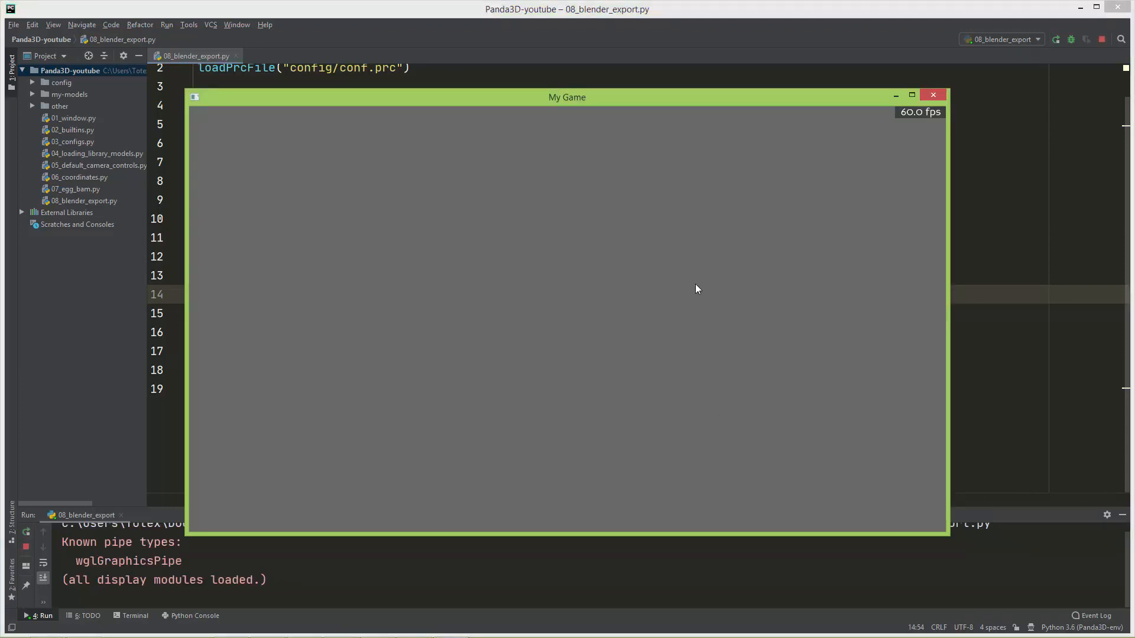
- Move the camera back from model2 in the game window and inspect its shape from several angles
{"action": "right_click_drag", "start_coordinate": [696, 284], "coordinate": [700, 258]}
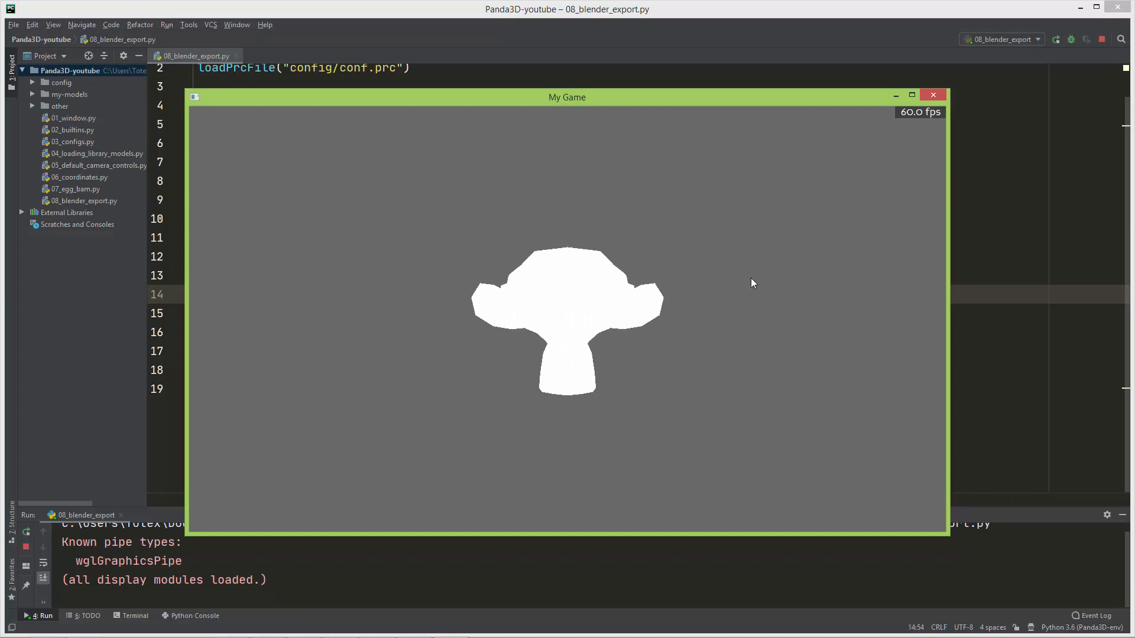
{"action": "middle_click_drag", "start_coordinate": [752, 281], "coordinate": [770, 247]}
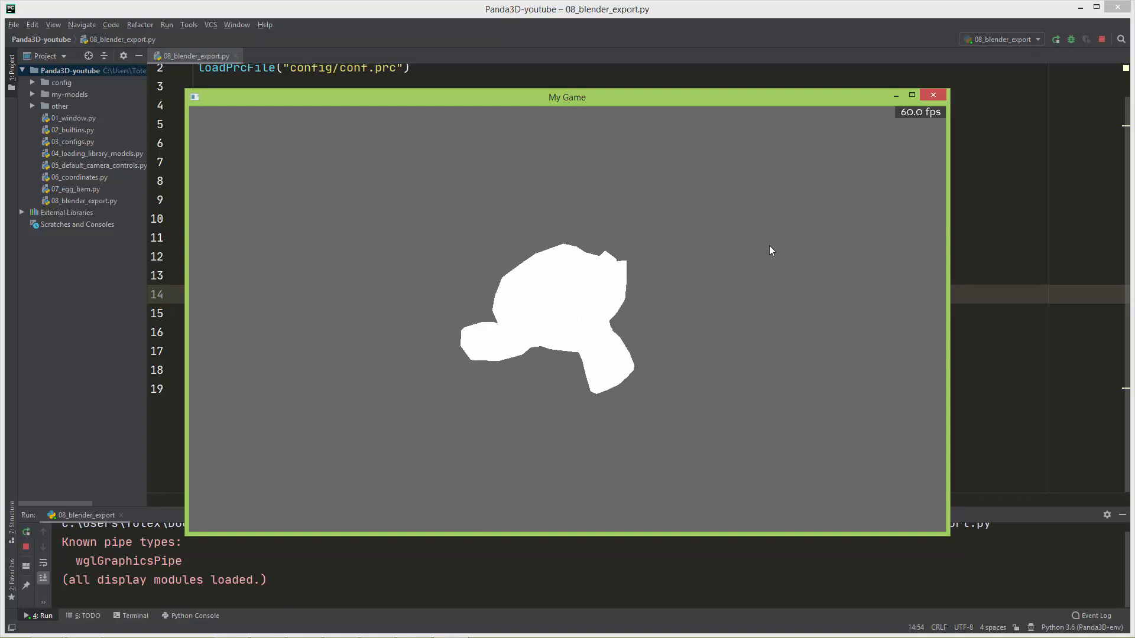
{"action": "middle_click_drag", "start_coordinate": [369, 313], "coordinate": [684, 222]}
{"action": "middle_click_drag", "start_coordinate": [650, 375], "coordinate": [404, 300]}
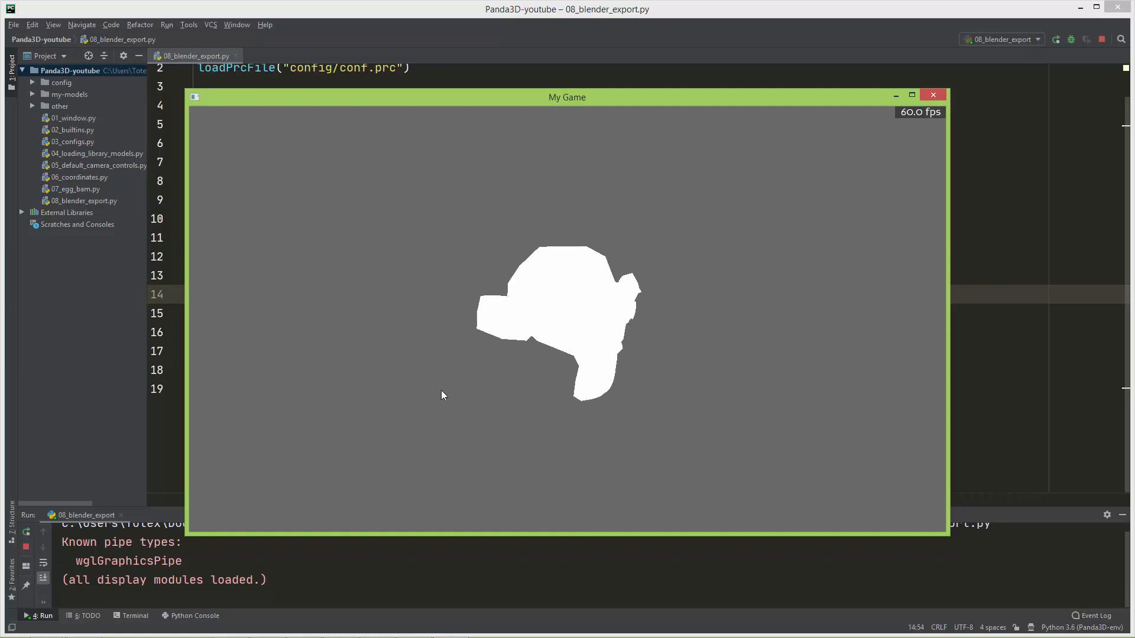
{"action": "middle_click_drag", "start_coordinate": [808, 339], "coordinate": [742, 333]}
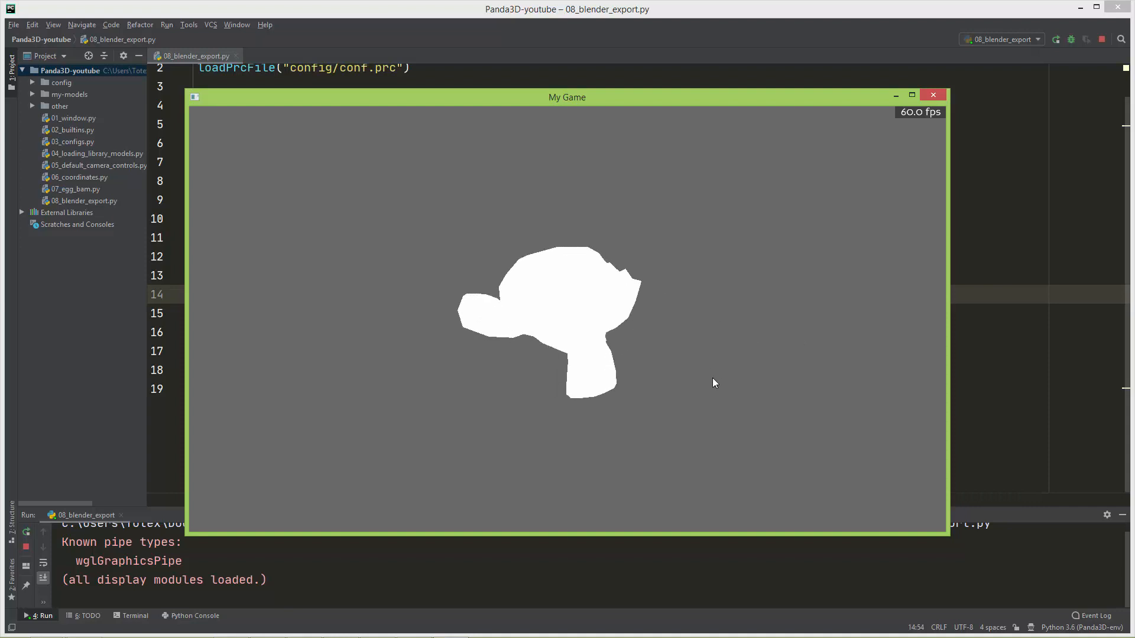